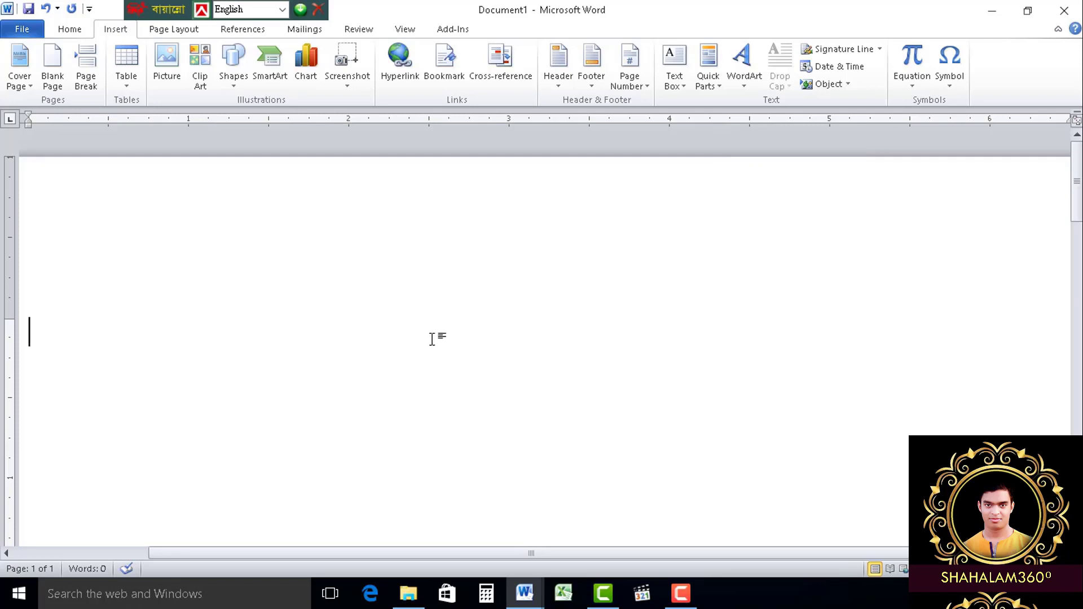
Step: Add a plain page number at the top of the page, preceded by 'আজকের সমাজ' in the header
{"action": "left_click", "coordinate": [639, 70]}
{"action": "mouse_move", "coordinate": [661, 104]}
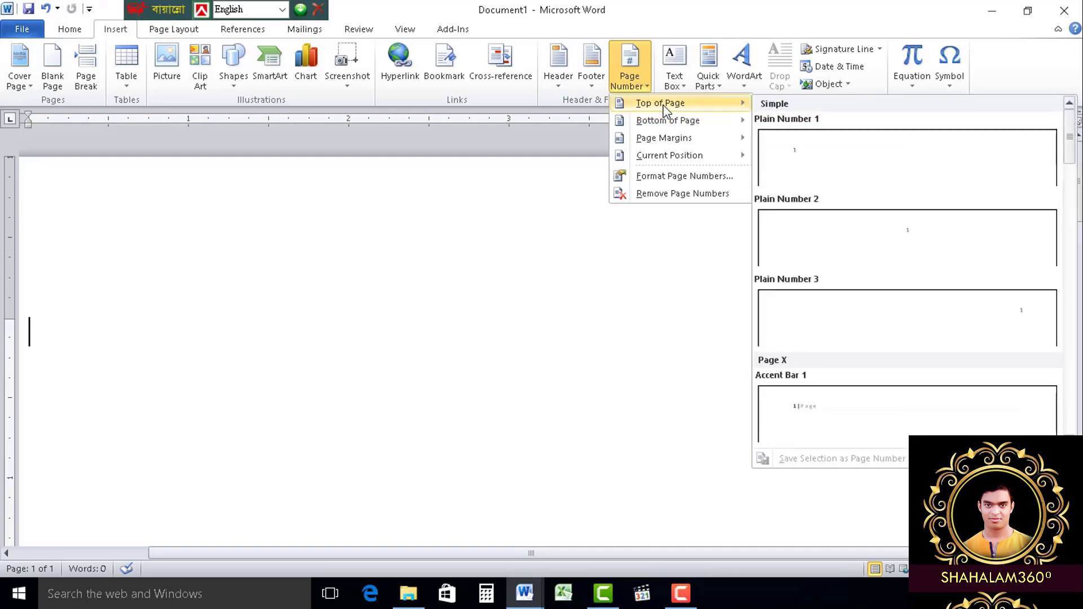
{"action": "left_click", "coordinate": [835, 166]}
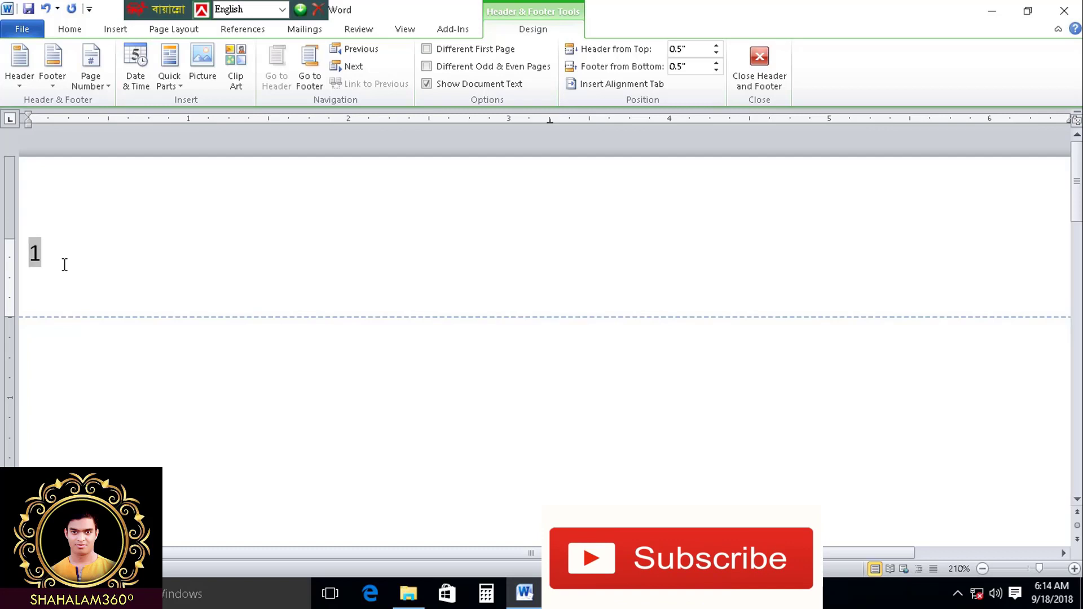
{"action": "type", "text": "আজকের সমাজ"}
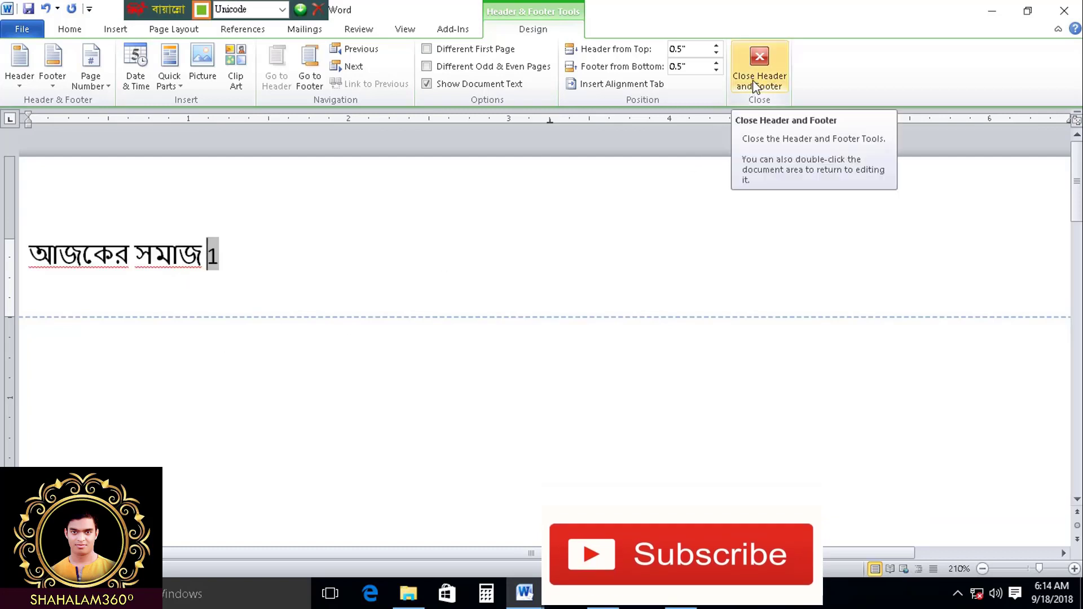
Step: Close the header, scroll down, and insert a plain top-of-page number on page 21
{"action": "left_click", "coordinate": [760, 62]}
{"action": "scroll", "coordinate": [310, 259], "scroll_direction": "down", "scroll_amount": 10}
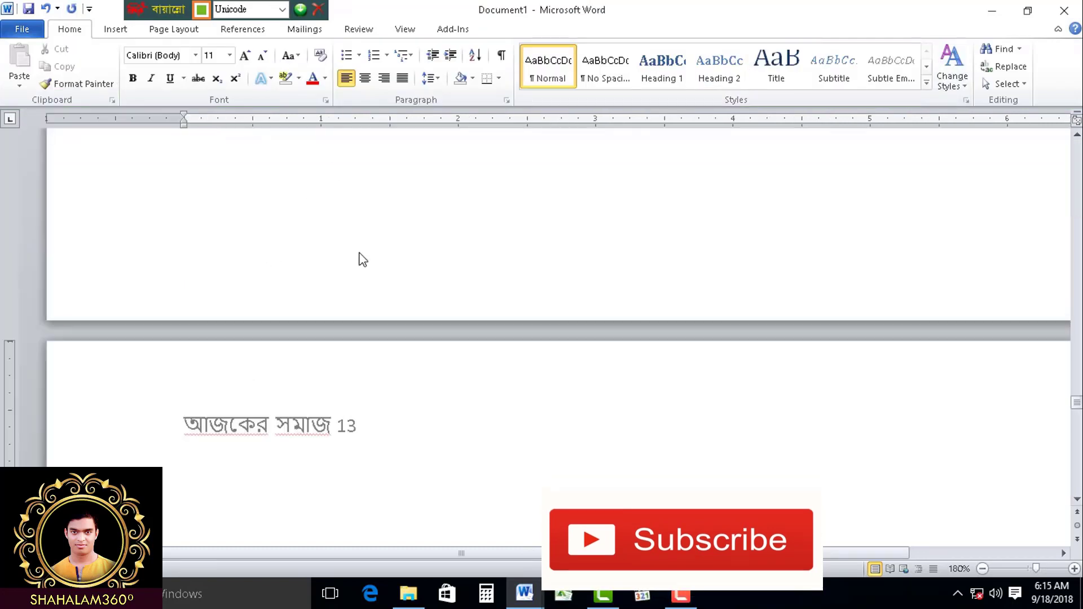
{"action": "scroll", "coordinate": [361, 259], "scroll_direction": "down", "scroll_amount": 5}
{"action": "scroll", "coordinate": [361, 259], "scroll_direction": "down", "scroll_amount": 10}
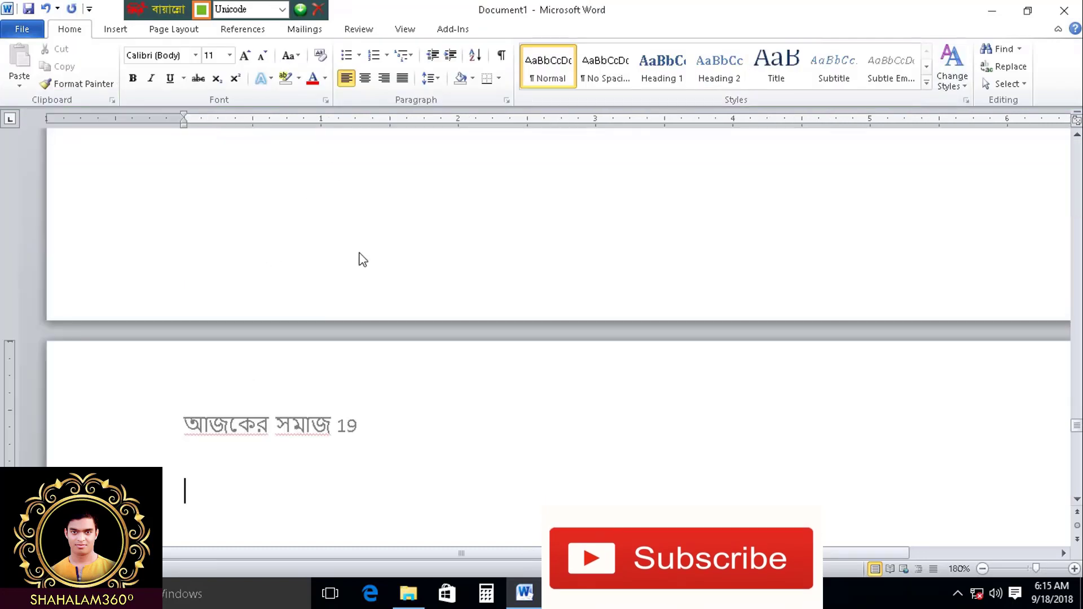
{"action": "scroll", "coordinate": [362, 259], "scroll_direction": "down", "scroll_amount": 10}
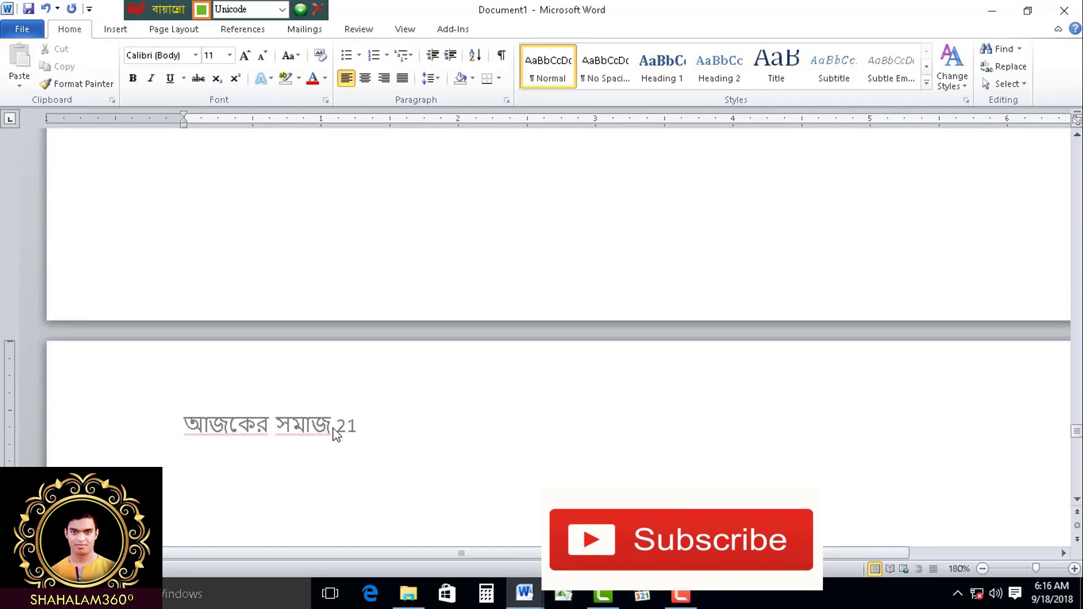
{"action": "left_click", "coordinate": [116, 29]}
{"action": "left_click", "coordinate": [641, 68]}
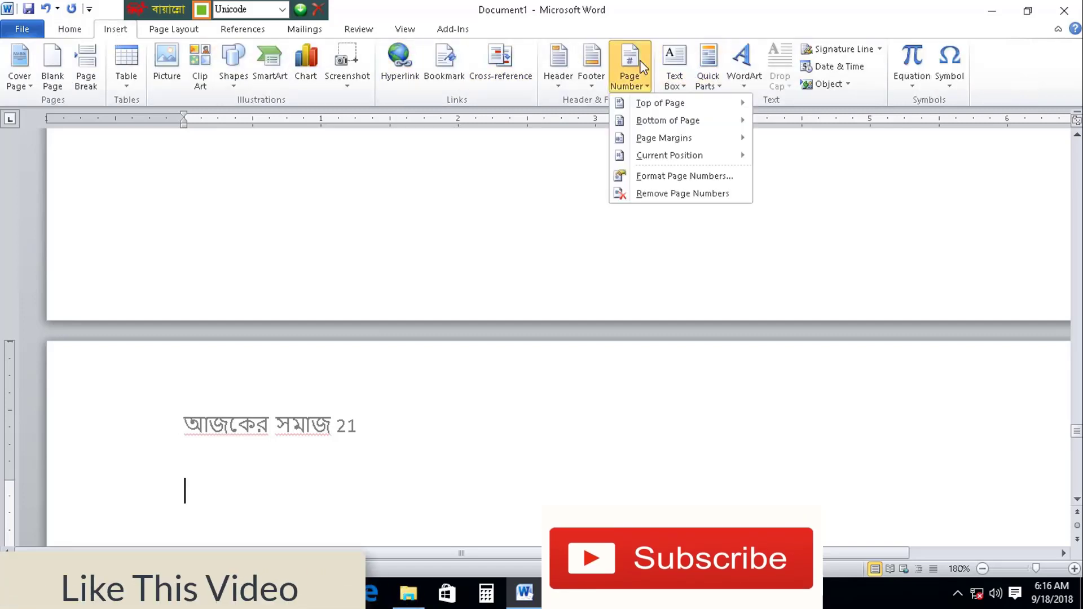
{"action": "mouse_move", "coordinate": [660, 103]}
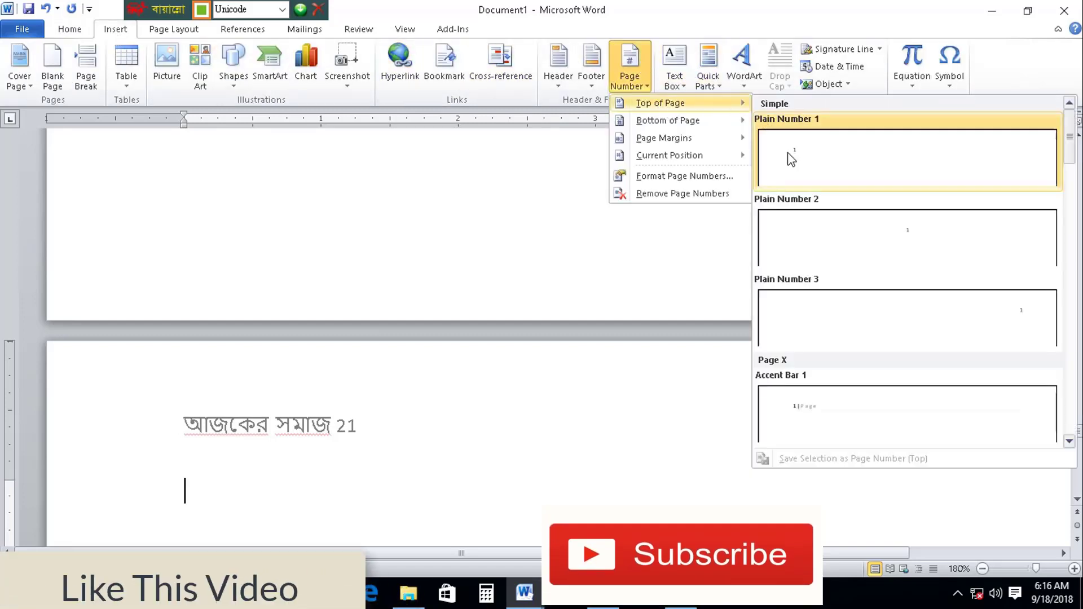
{"action": "left_click", "coordinate": [808, 162]}
Step: Type 'আজকের সমাজ' before the page number 21 and close header editing
{"action": "left_click_drag", "start_coordinate": [204, 233], "coordinate": [159, 237]}
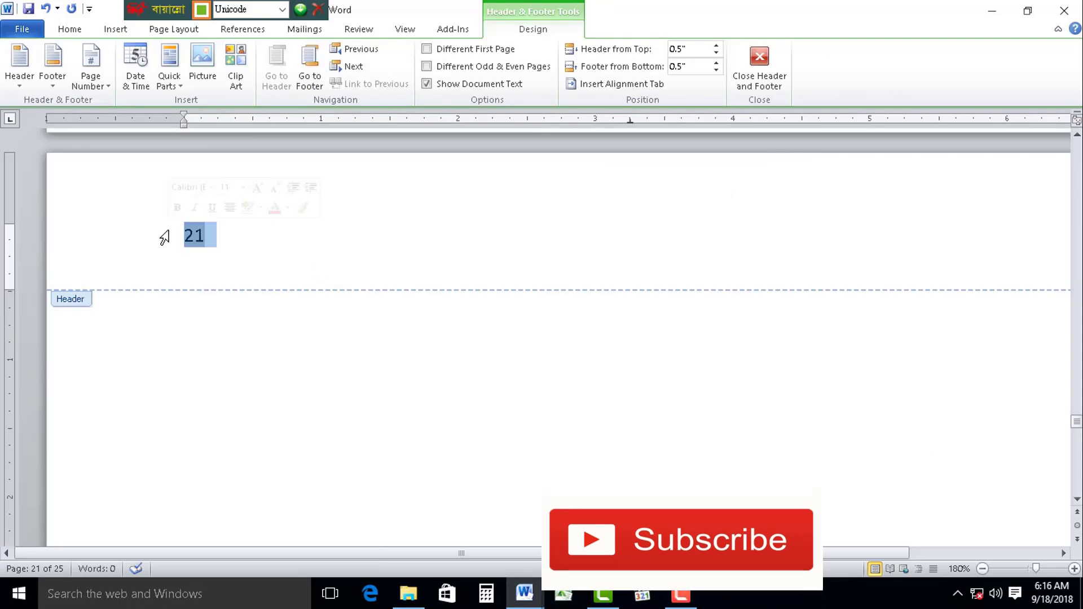
{"action": "left_click", "coordinate": [213, 232]}
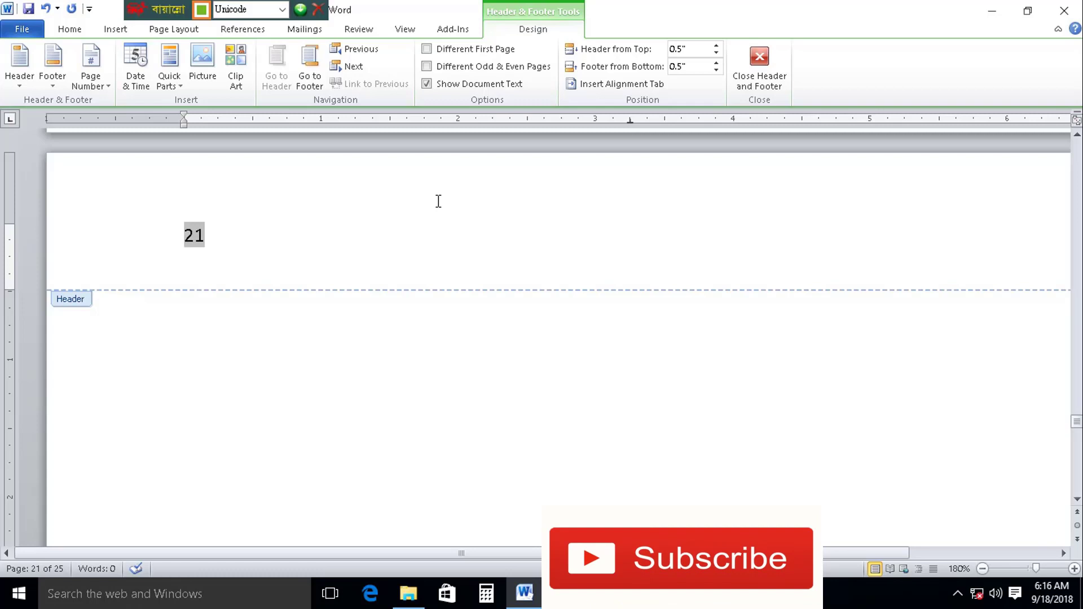
{"action": "type", "text": "আজরে"}
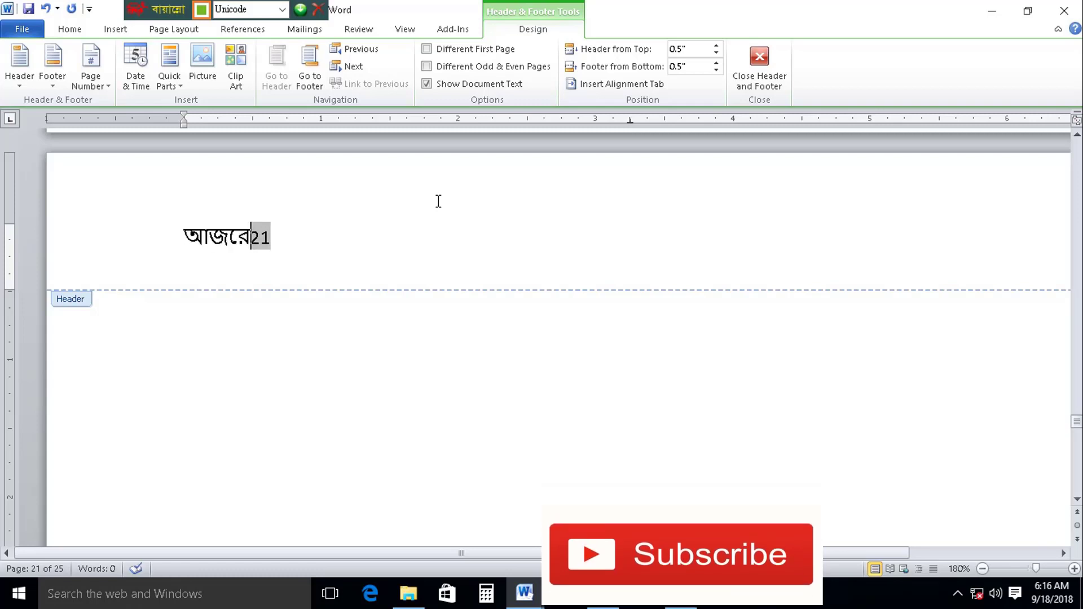
{"action": "key", "text": "BackSpace"}
{"action": "key", "text": "BackSpace"}
{"action": "key", "text": "BackSpace"}
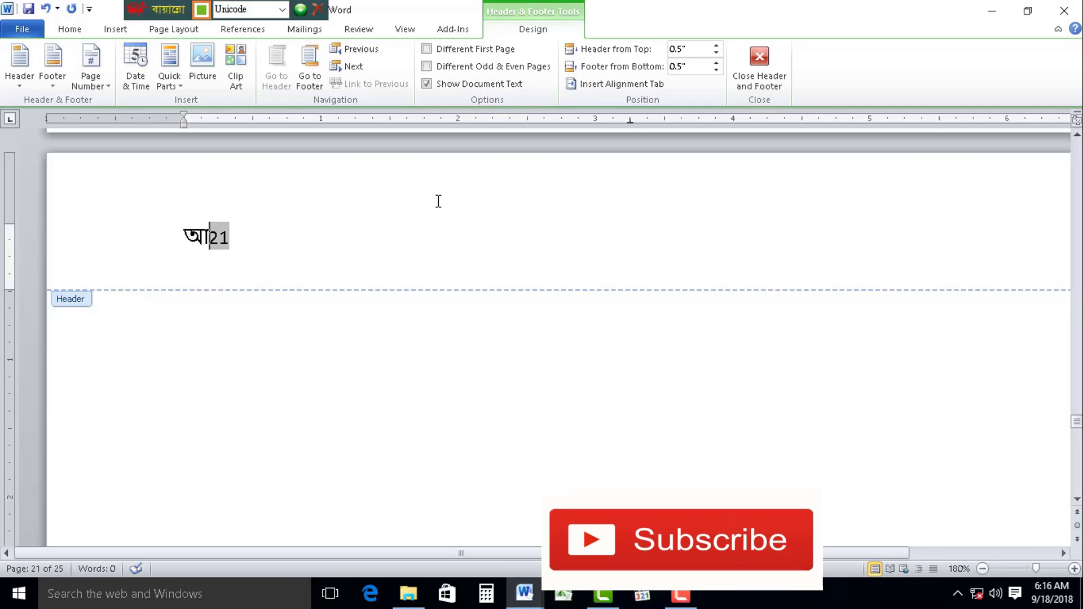
{"action": "type", "text": "জ"}
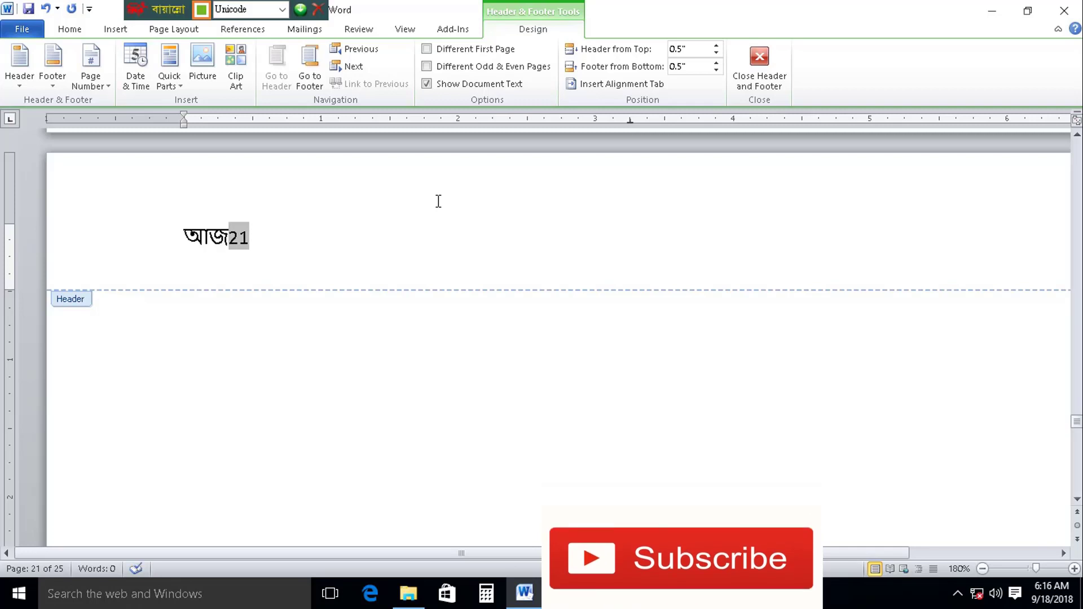
{"action": "type", "text": "কের সমাজ"}
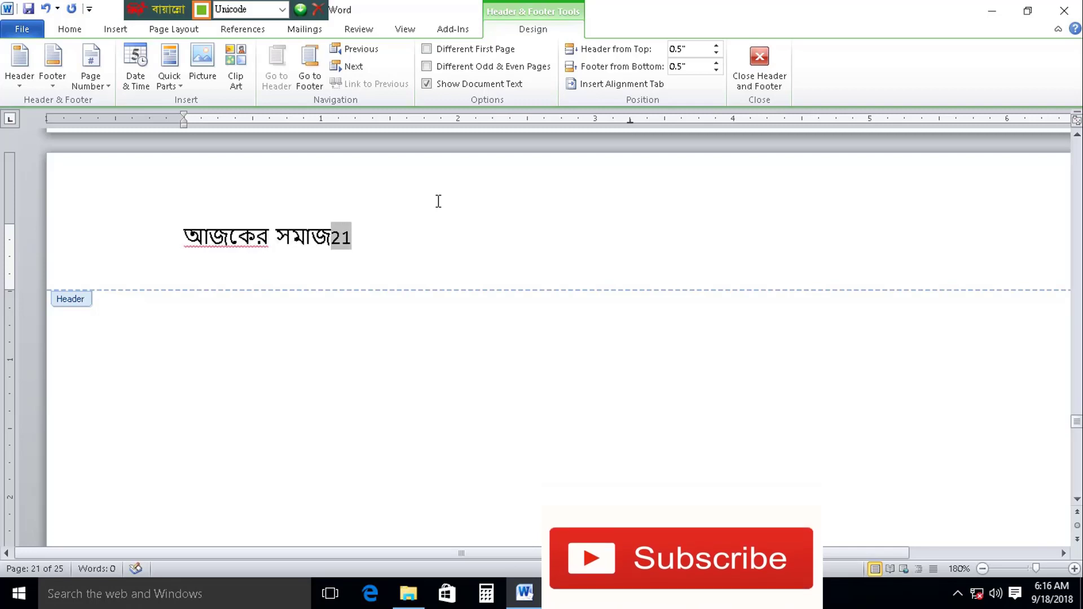
{"action": "left_click", "coordinate": [759, 61]}
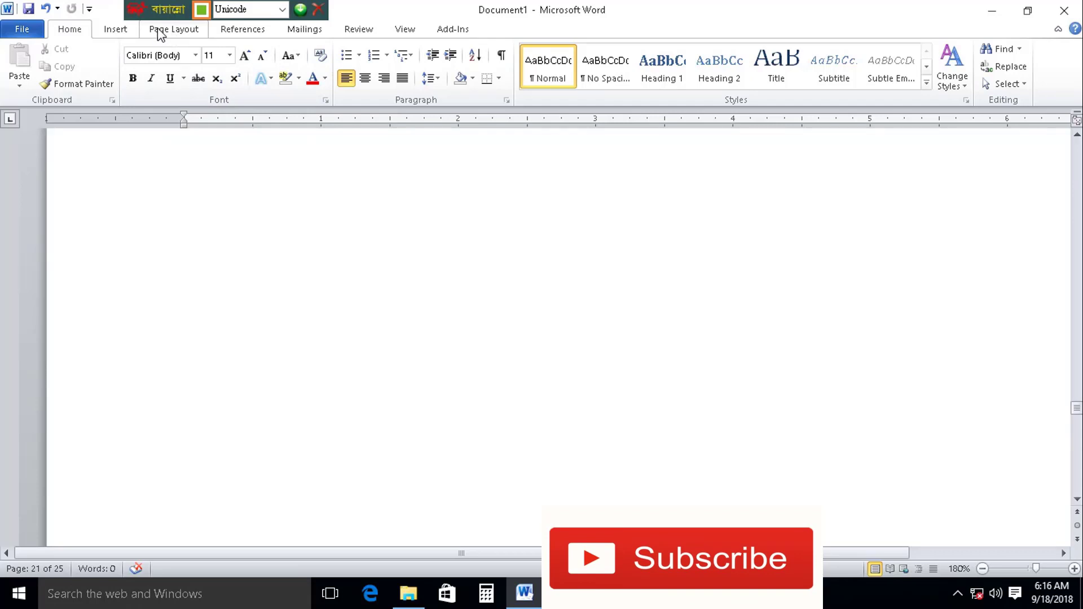
Step: Scroll back to page 1 and open the gallery of built-in text box designs
{"action": "left_click", "coordinate": [173, 29]}
{"action": "scroll", "coordinate": [361, 339], "scroll_direction": "down", "scroll_amount": 5}
{"action": "scroll", "coordinate": [377, 397], "scroll_direction": "up", "scroll_amount": 3}
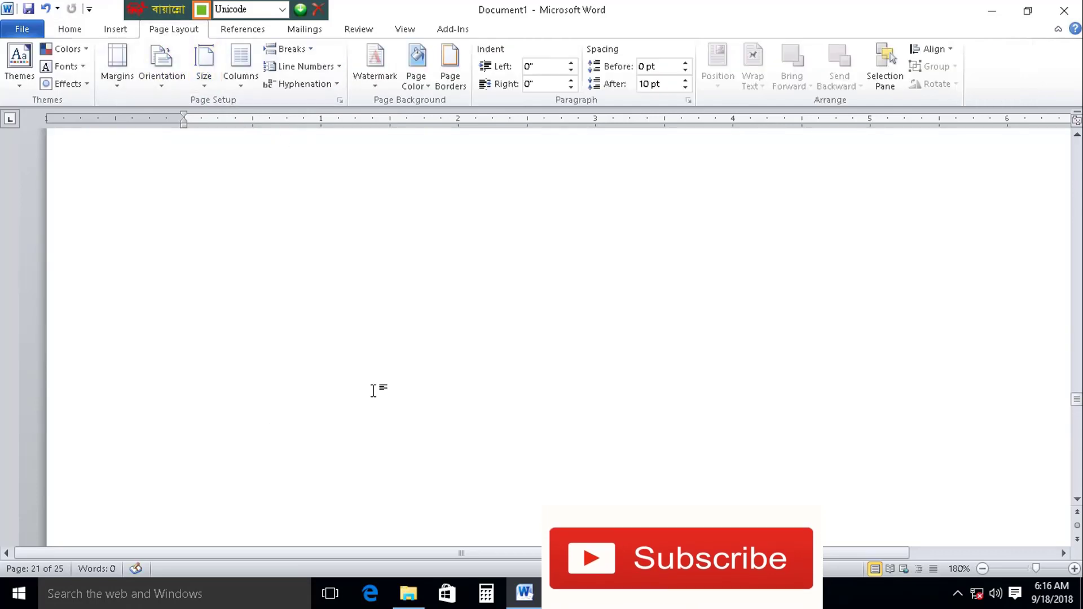
{"action": "left_click", "coordinate": [116, 29]}
{"action": "scroll", "coordinate": [516, 320], "scroll_direction": "down", "scroll_amount": 3}
{"action": "scroll", "coordinate": [514, 316], "scroll_direction": "up", "scroll_amount": 3}
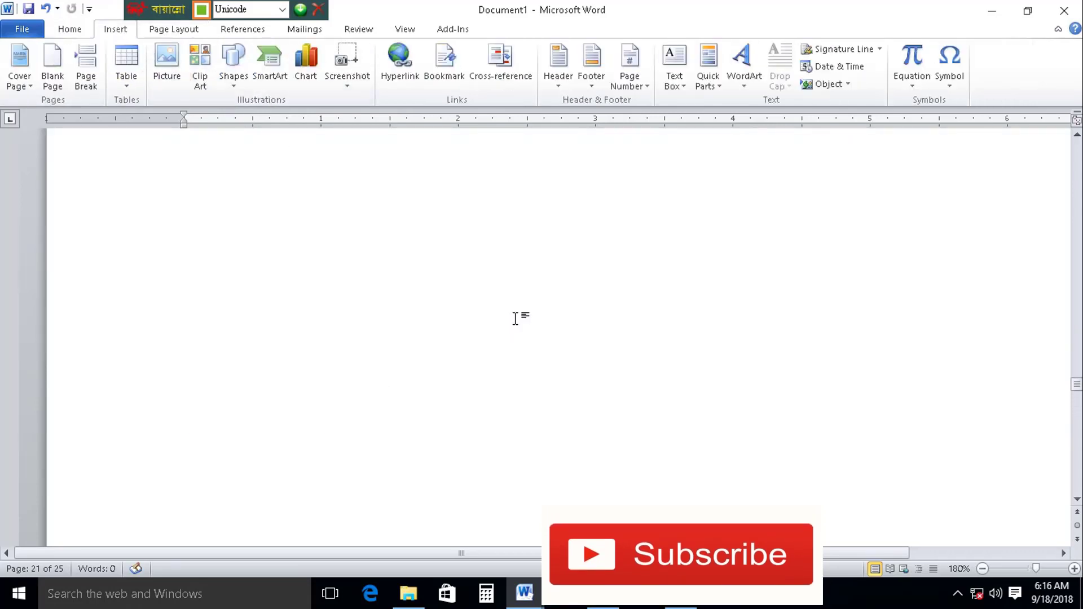
{"action": "scroll", "coordinate": [549, 330], "scroll_direction": "down", "scroll_amount": 3}
{"action": "scroll", "coordinate": [549, 329], "scroll_direction": "up", "scroll_amount": 3}
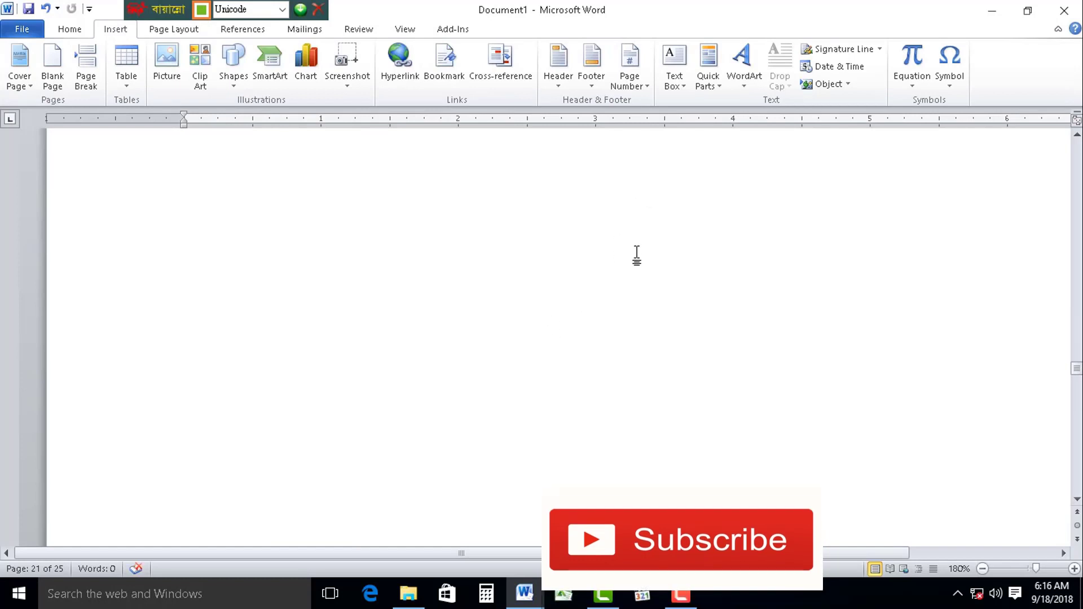
{"action": "scroll", "coordinate": [752, 179], "scroll_direction": "up", "scroll_amount": 10}
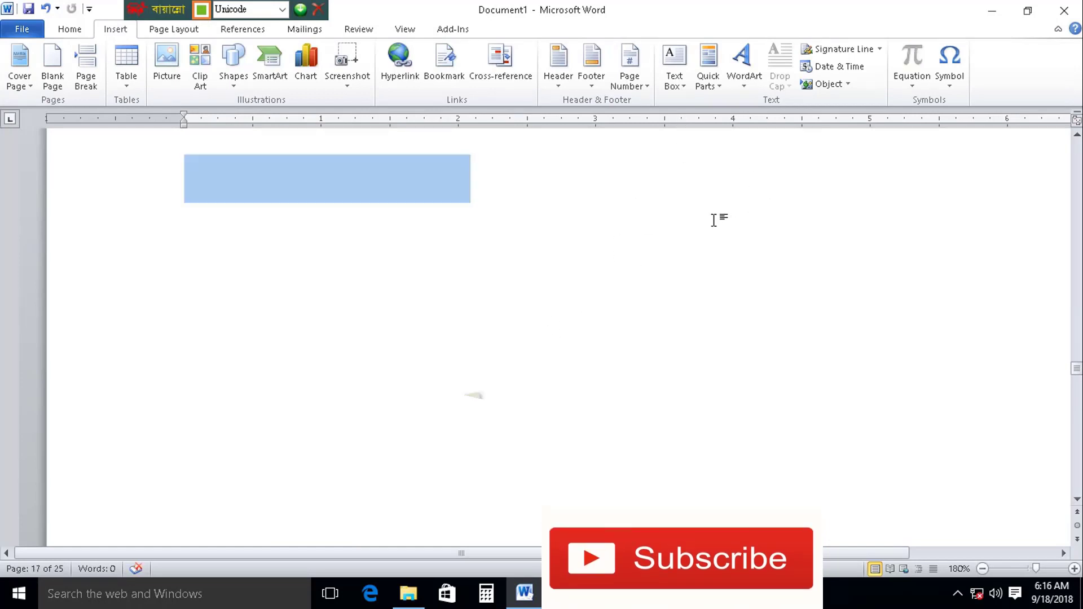
{"action": "scroll", "coordinate": [708, 222], "scroll_direction": "up", "scroll_amount": 1}
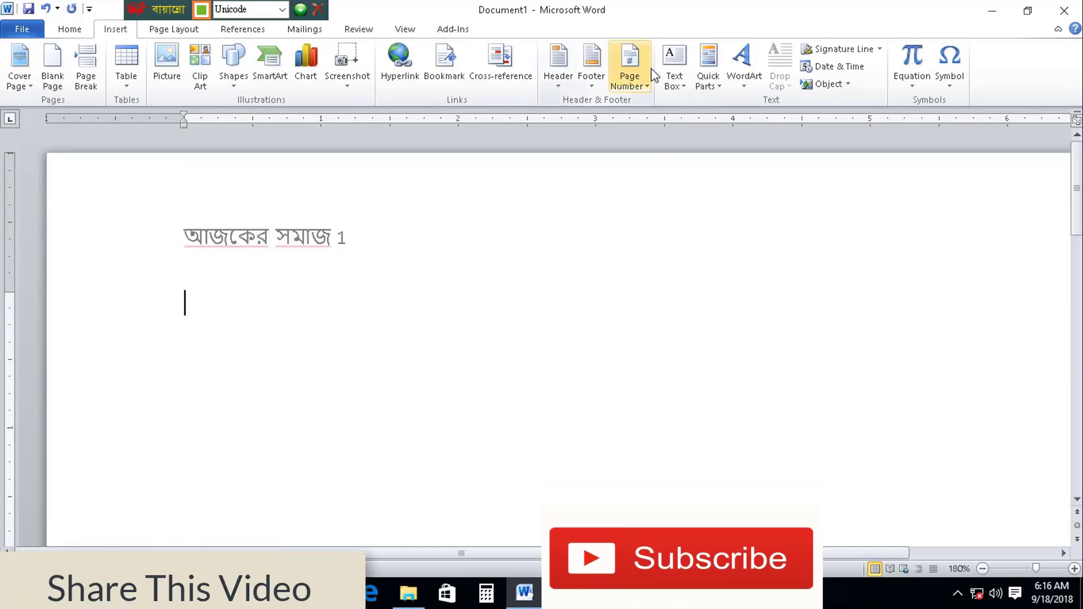
{"action": "left_click", "coordinate": [668, 66]}
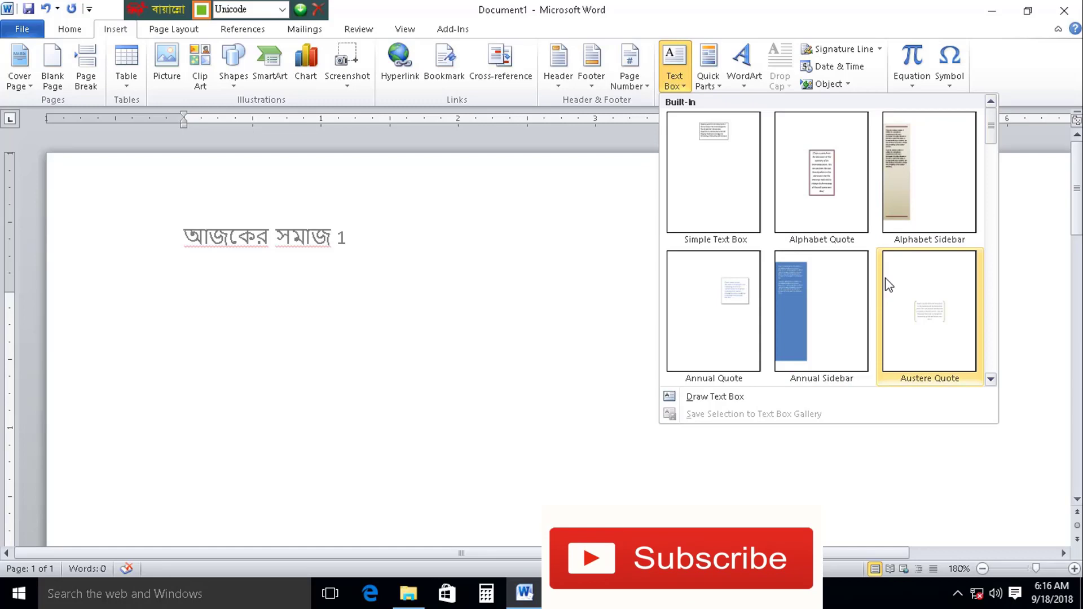
Step: Insert an Alphabet Quote text box, then delete its placeholder and some test text
{"action": "left_click", "coordinate": [812, 180]}
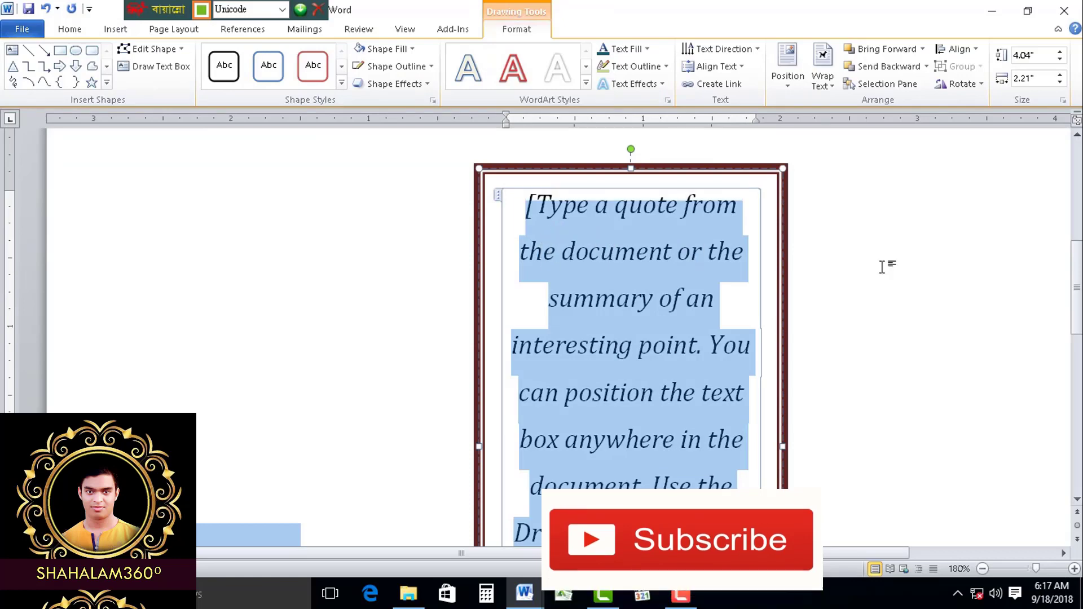
{"action": "scroll", "coordinate": [618, 305], "scroll_direction": "up", "scroll_amount": 3}
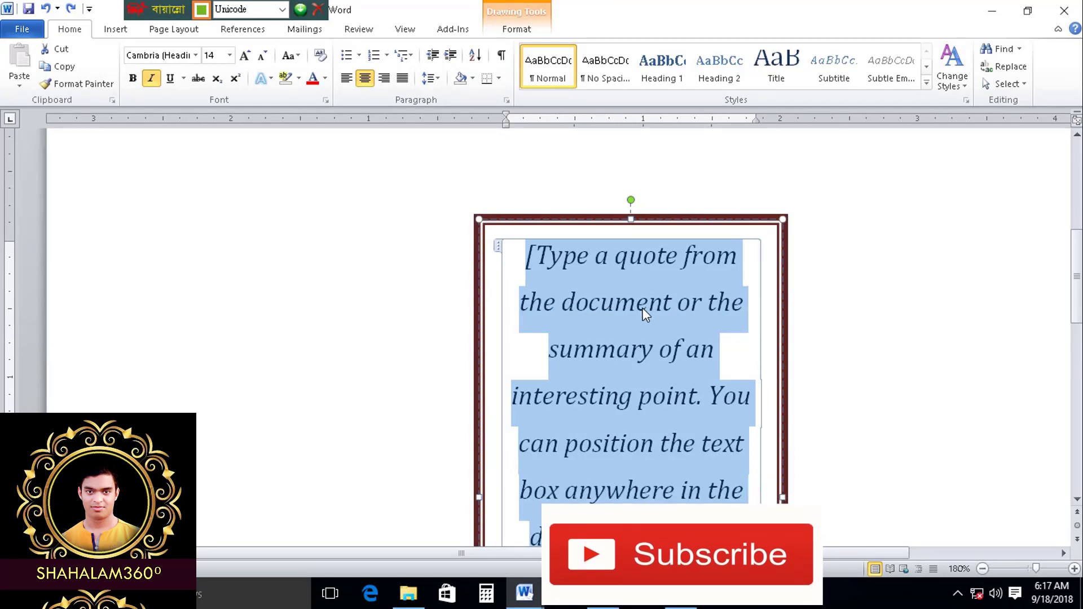
{"action": "key", "text": "Delete"}
{"action": "scroll", "coordinate": [619, 389], "scroll_direction": "down", "scroll_amount": 3}
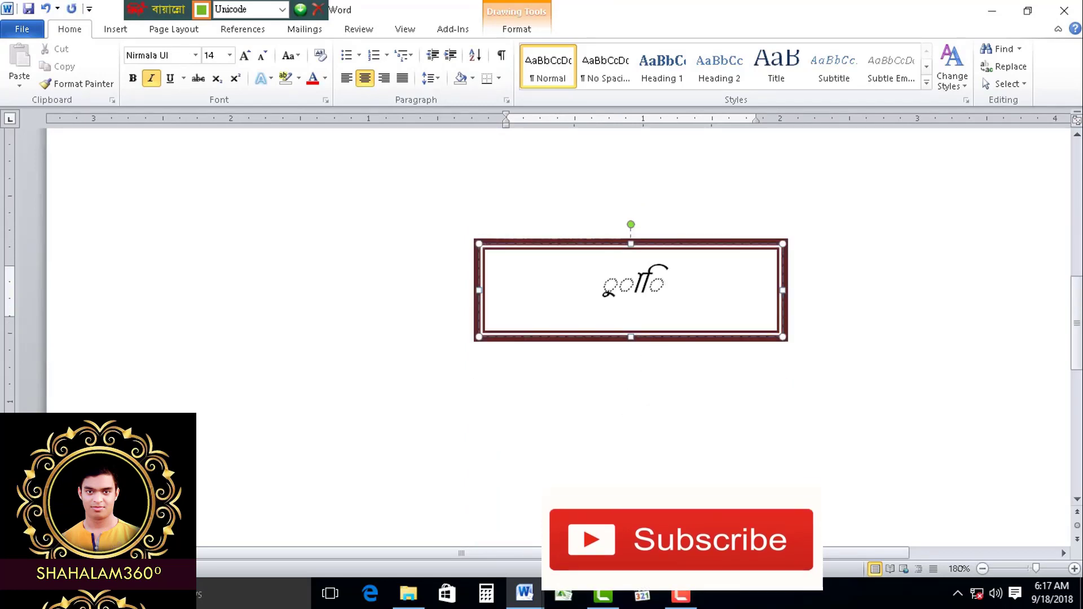
{"action": "type", "text": "ලොෆොලොෆො"}
{"action": "left_click_drag", "start_coordinate": [670, 285], "coordinate": [561, 285]}
{"action": "key", "text": "Delete"}
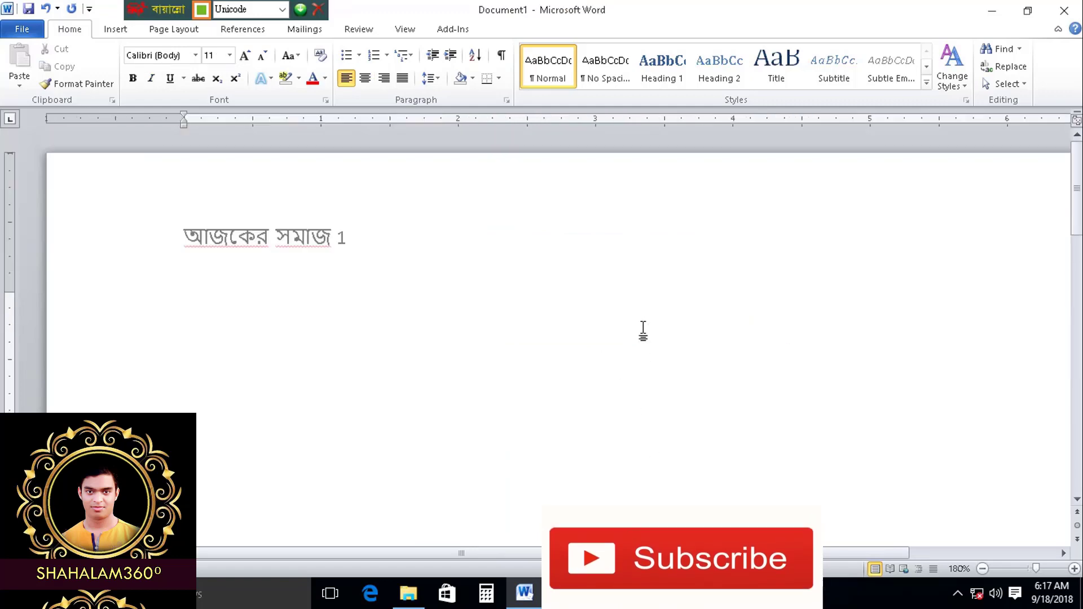
Step: Draw a small empty text box near the left margin below the header, then deselect it
{"action": "left_click", "coordinate": [115, 29]}
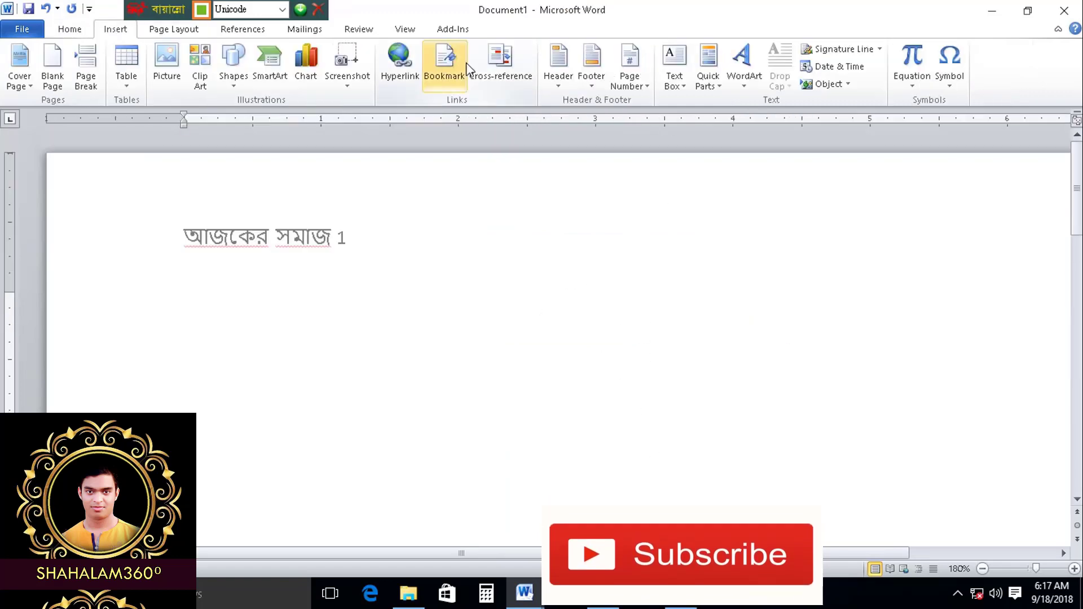
{"action": "left_click", "coordinate": [674, 65]}
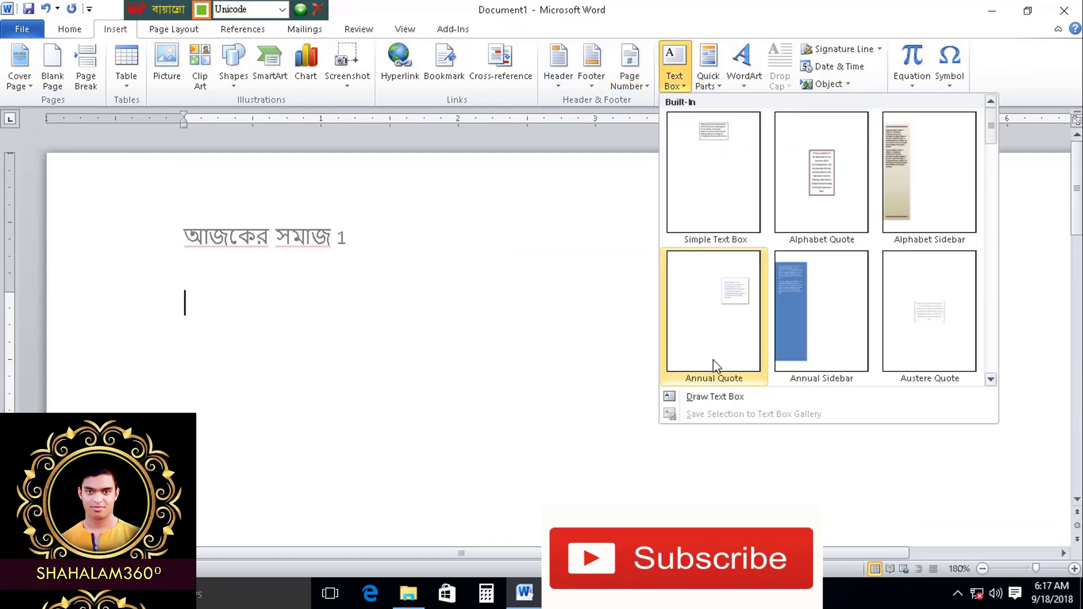
{"action": "left_click", "coordinate": [700, 397]}
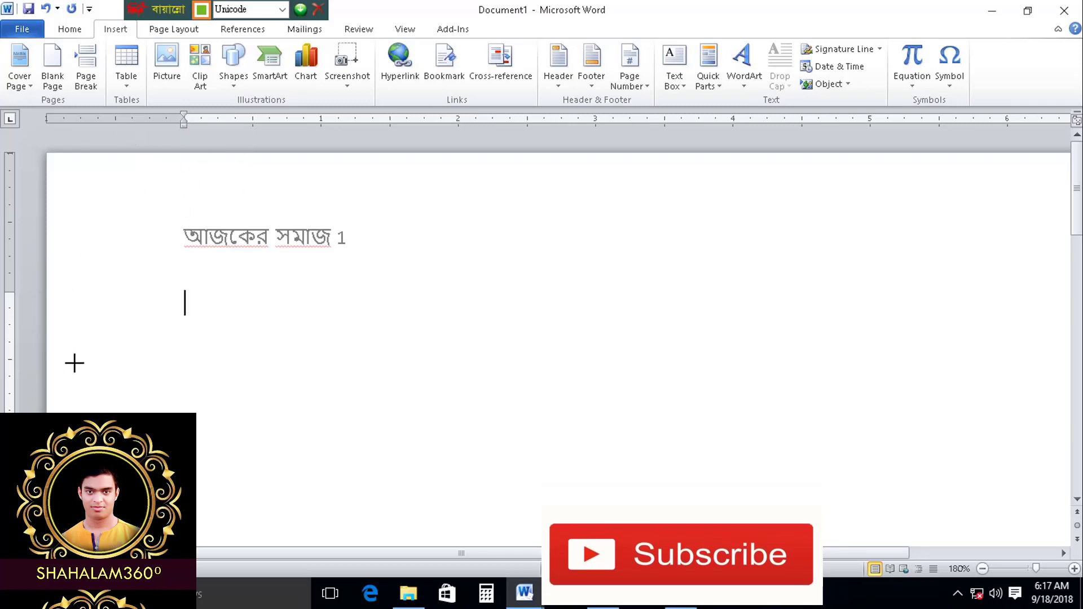
{"action": "scroll", "coordinate": [73, 363], "scroll_direction": "down", "scroll_amount": 1}
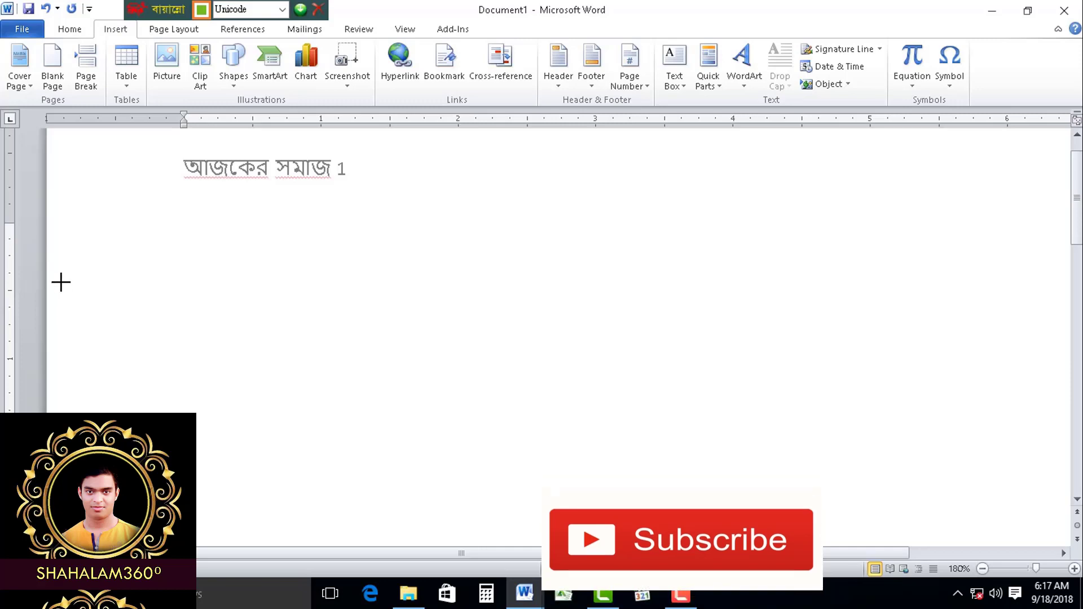
{"action": "mouse_move", "coordinate": [62, 281]}
{"action": "left_mouse_down"}
{"action": "mouse_move", "coordinate": [133, 349]}
{"action": "mouse_move", "coordinate": [157, 397]}
{"action": "left_mouse_up"}
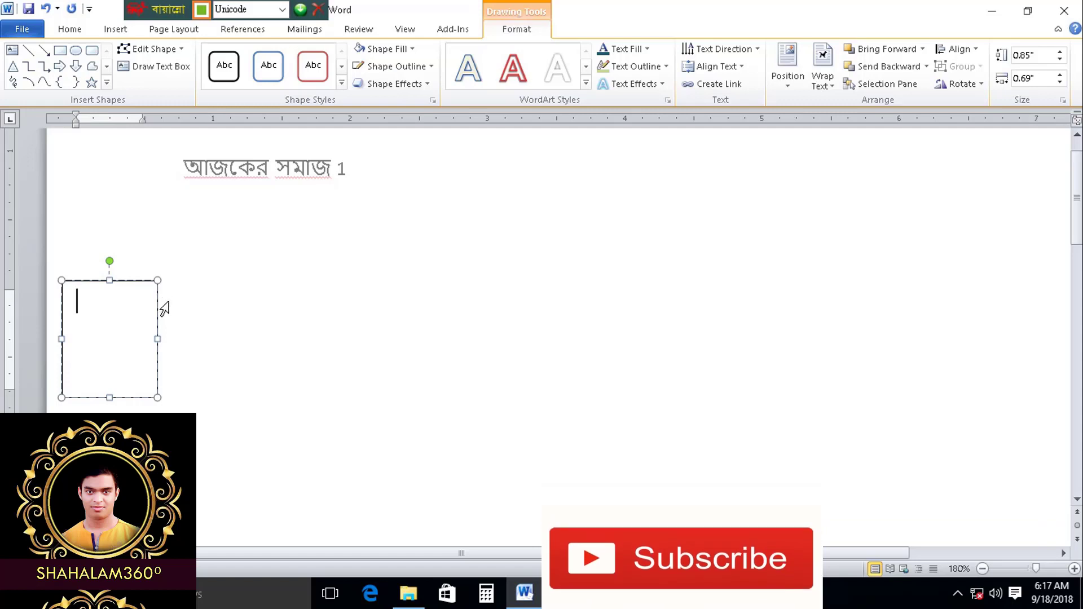
{"action": "scroll", "coordinate": [145, 189], "scroll_direction": "up", "scroll_amount": 2}
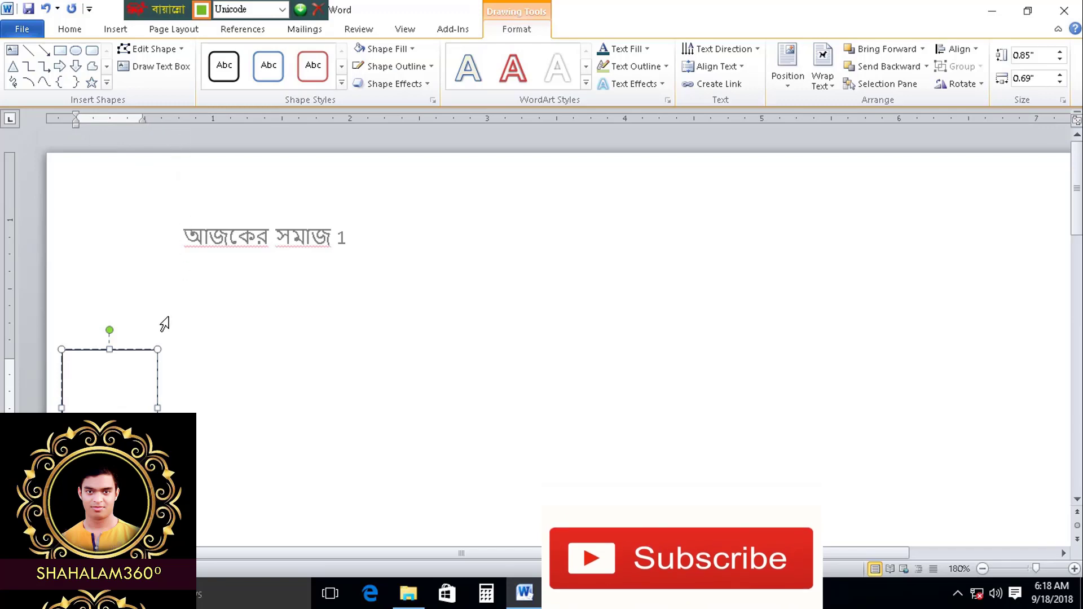
{"action": "left_click", "coordinate": [169, 339]}
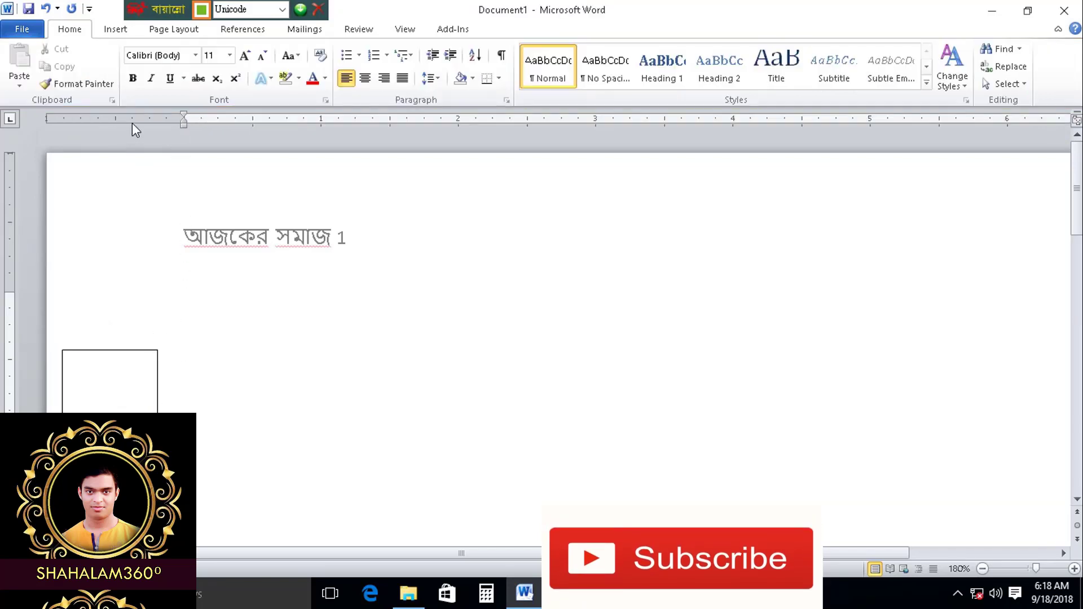
Step: Switch to PBS Kanaighat Application and delete the signature and the closing word বিনীত
{"action": "left_click", "coordinate": [992, 11]}
{"action": "scroll", "coordinate": [690, 319], "scroll_direction": "down", "scroll_amount": 3}
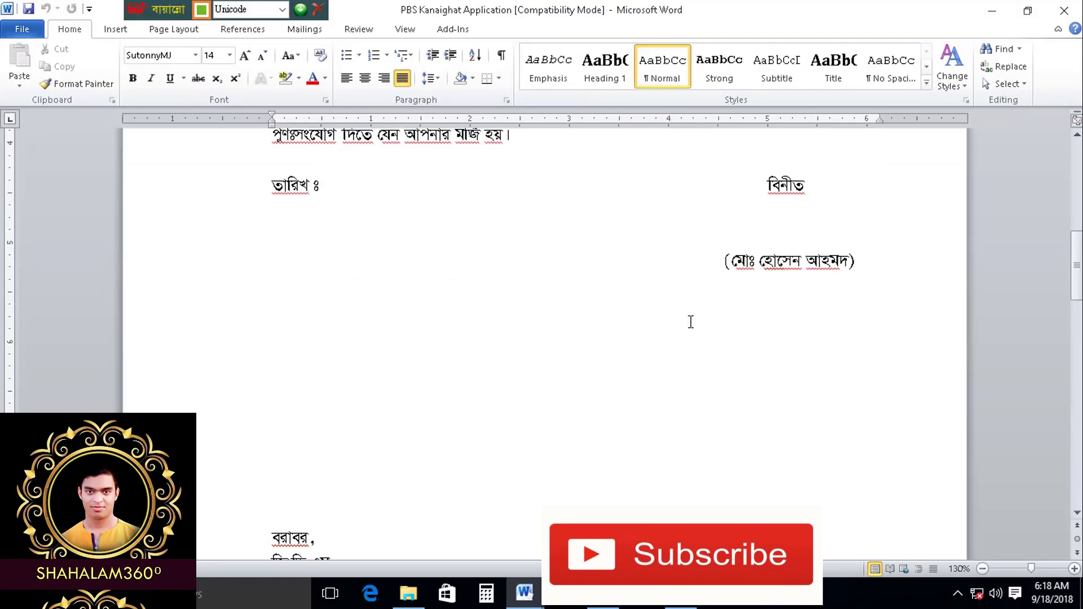
{"action": "left_click_drag", "start_coordinate": [846, 265], "coordinate": [738, 262]}
{"action": "key", "text": "Delete"}
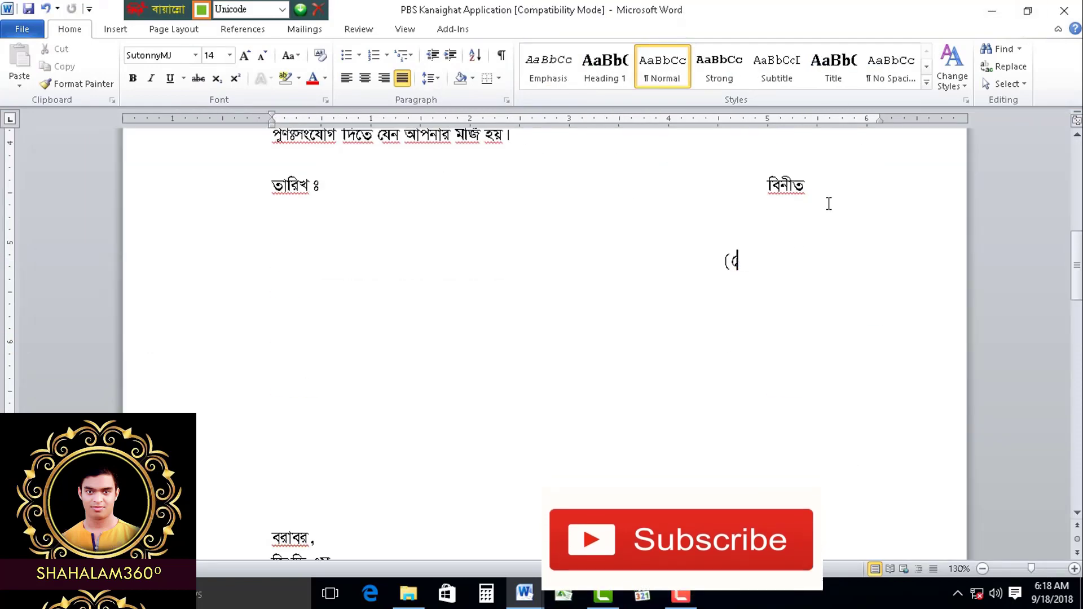
{"action": "left_click_drag", "start_coordinate": [818, 186], "coordinate": [763, 183]}
{"action": "key", "text": "Delete"}
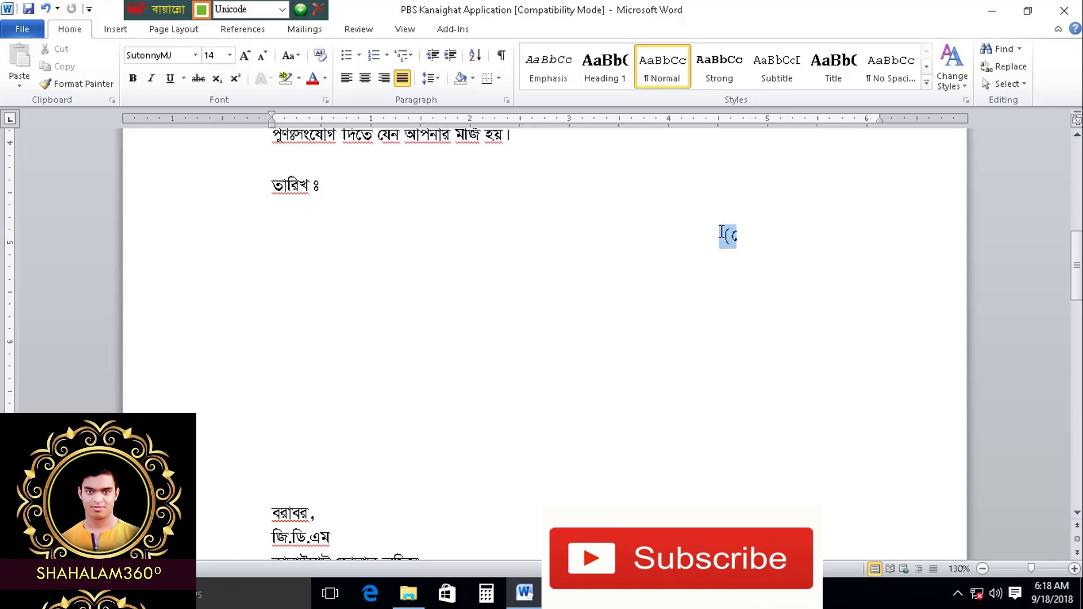
Step: Type and then erase the applicant's name, and bring up the text box choices
{"action": "scroll", "coordinate": [722, 228], "scroll_direction": "up", "scroll_amount": 3}
{"action": "scroll", "coordinate": [722, 228], "scroll_direction": "up", "scroll_amount": 3}
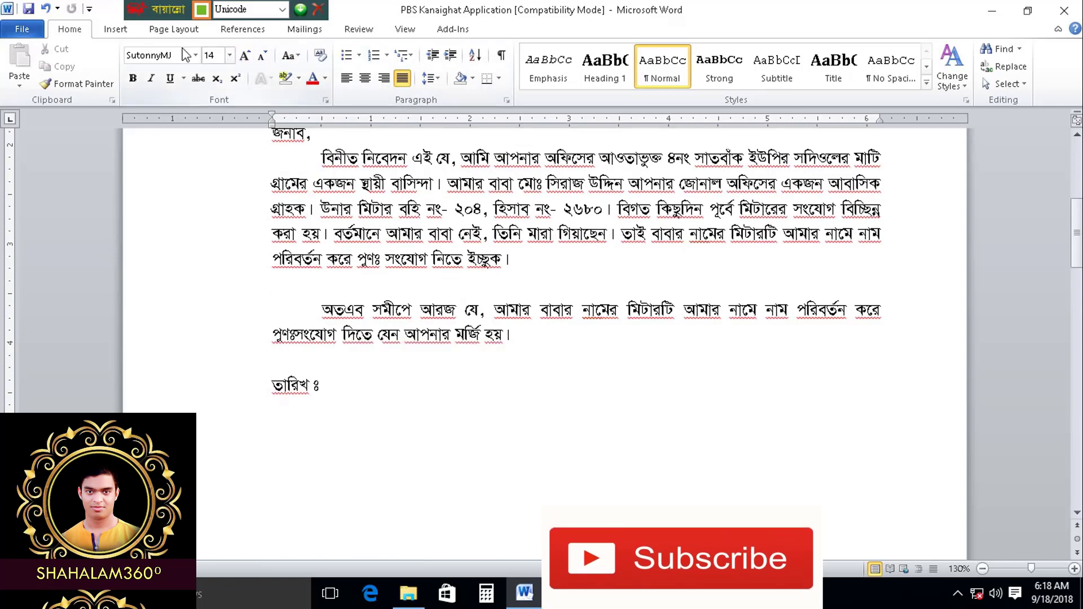
{"action": "scroll", "coordinate": [587, 333], "scroll_direction": "down", "scroll_amount": 3}
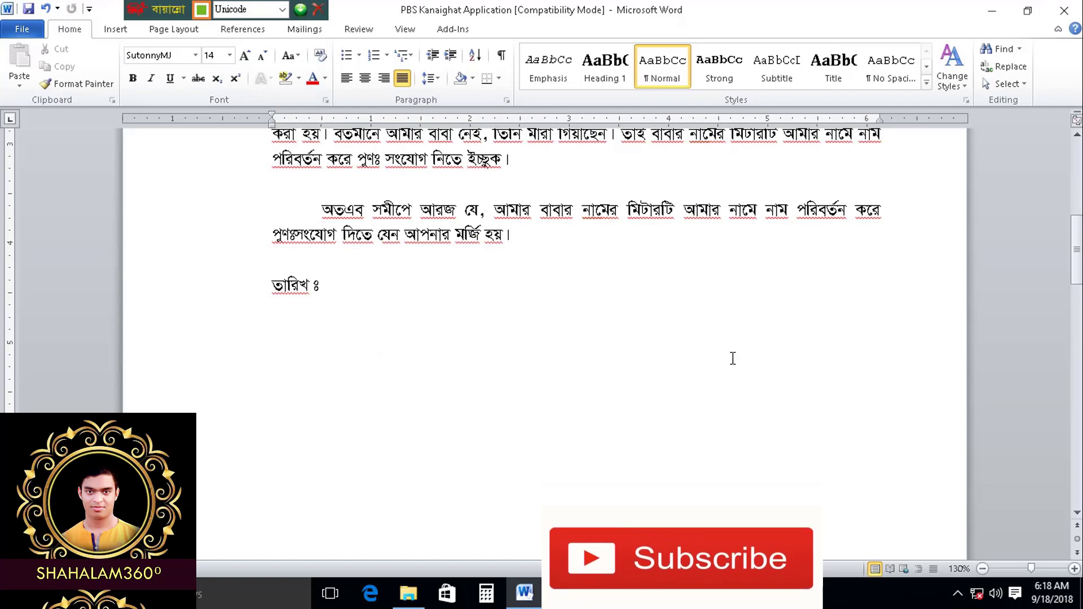
{"action": "type", "text": "র আর"}
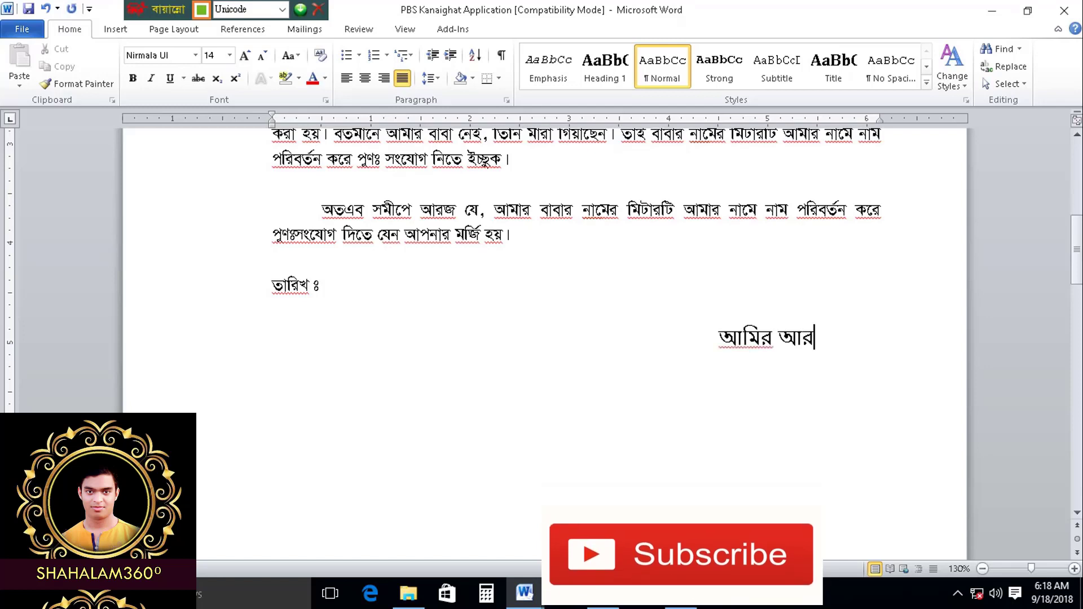
{"action": "type", "text": "ী"}
{"action": "key", "text": "Return"}
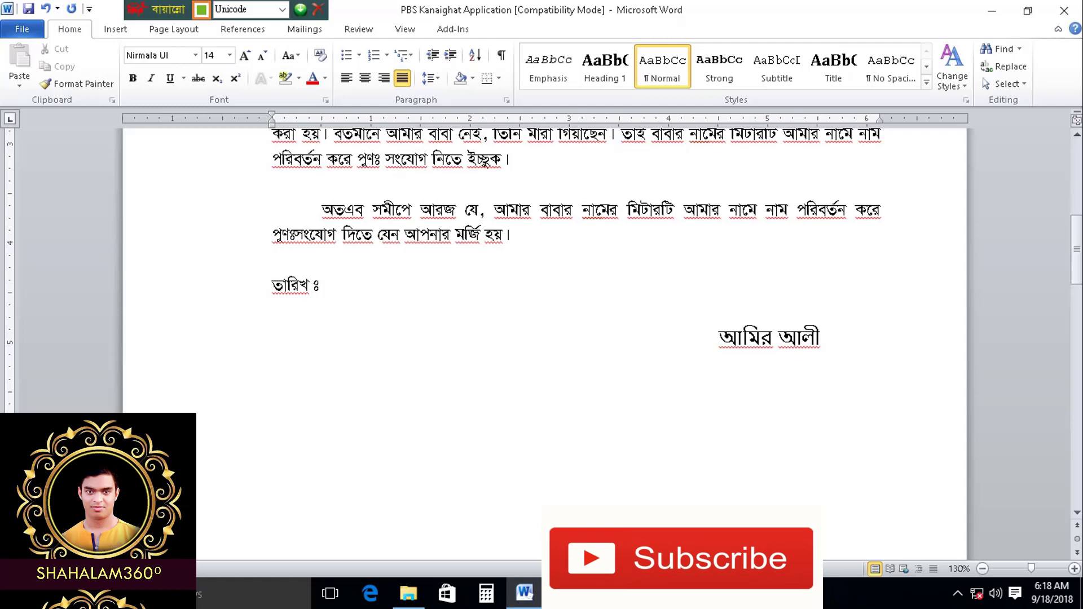
{"action": "key", "text": "BackSpace"}
{"action": "key", "text": "BackSpace"}
{"action": "key", "text": "BackSpace"}
{"action": "key", "text": "BackSpace"}
{"action": "key", "text": "BackSpace"}
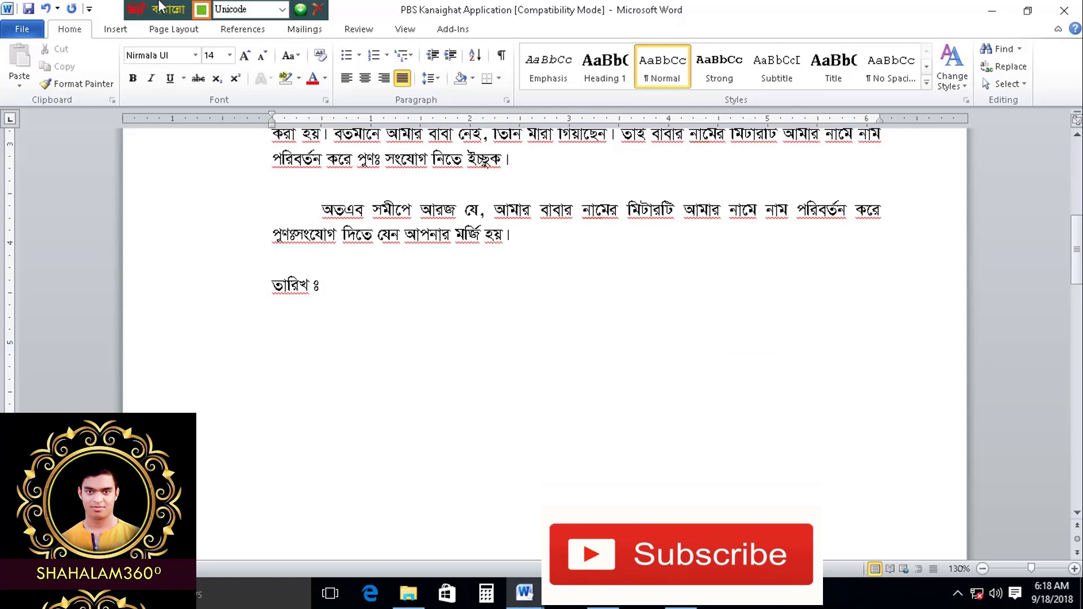
{"action": "left_click", "coordinate": [115, 29]}
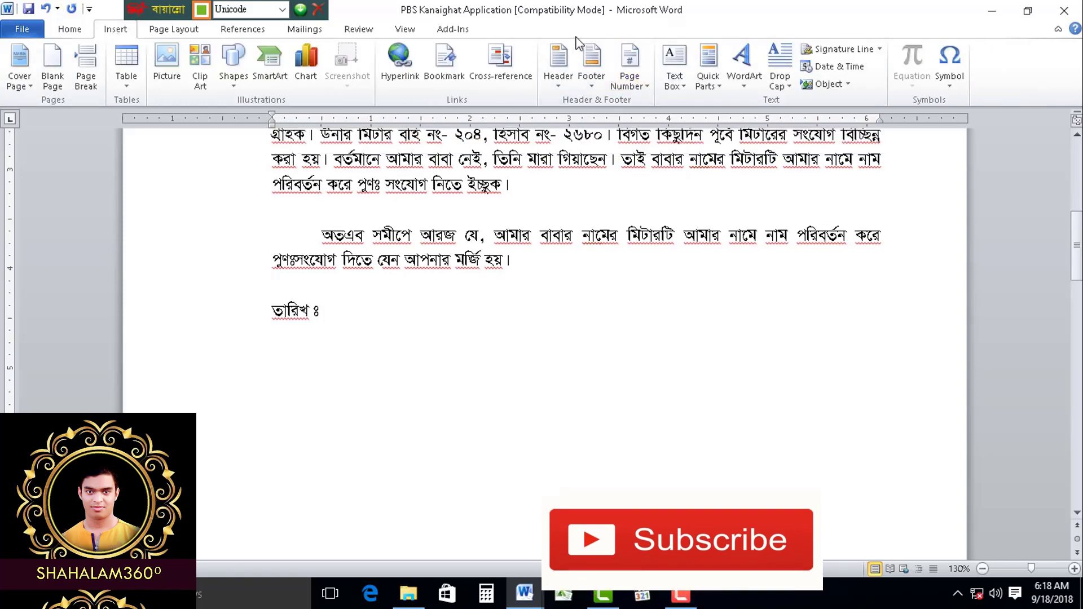
{"action": "left_click", "coordinate": [680, 56]}
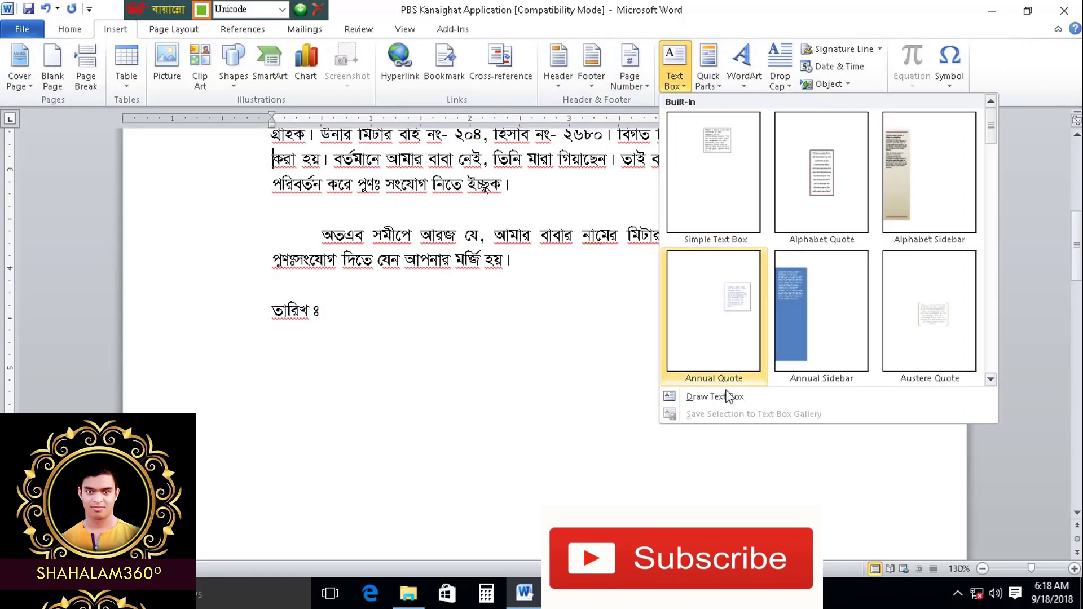
Step: Draw a text box right of তারিখ, type the applicant's name in Bijoy Classic, and enlarge it to 27 pt
{"action": "left_click", "coordinate": [699, 462]}
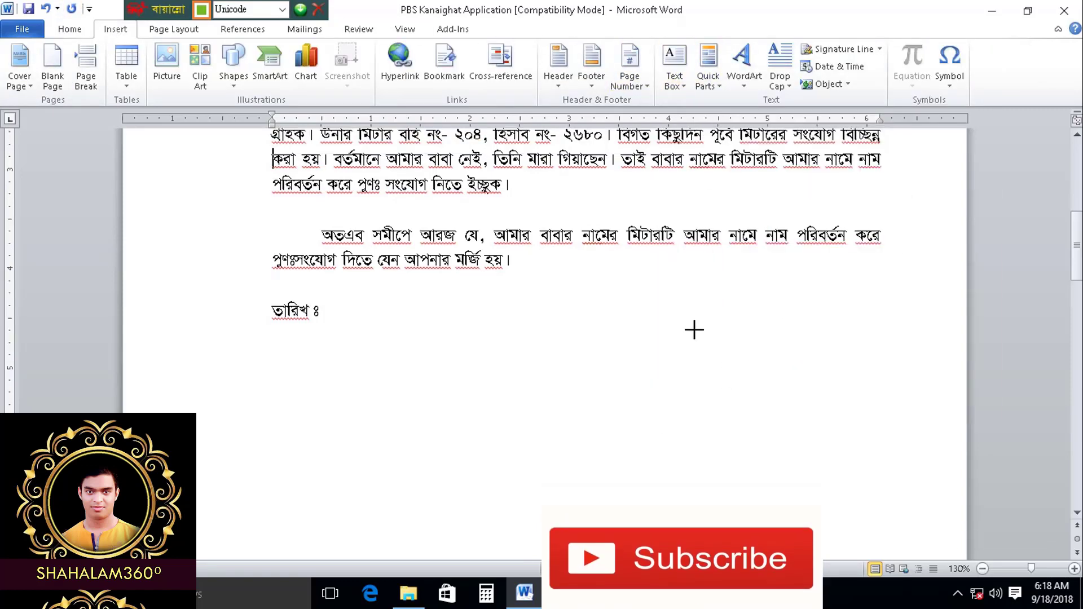
{"action": "left_click_drag", "start_coordinate": [694, 331], "coordinate": [894, 515]}
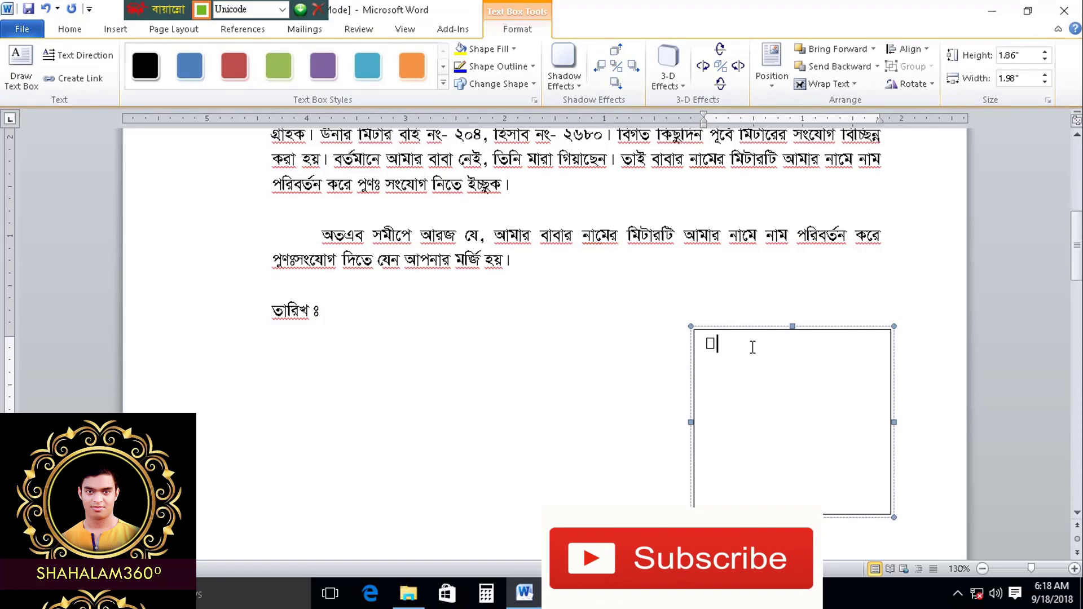
{"action": "key", "text": "ctrl+alt+v"}
{"action": "key", "text": "BackSpace"}
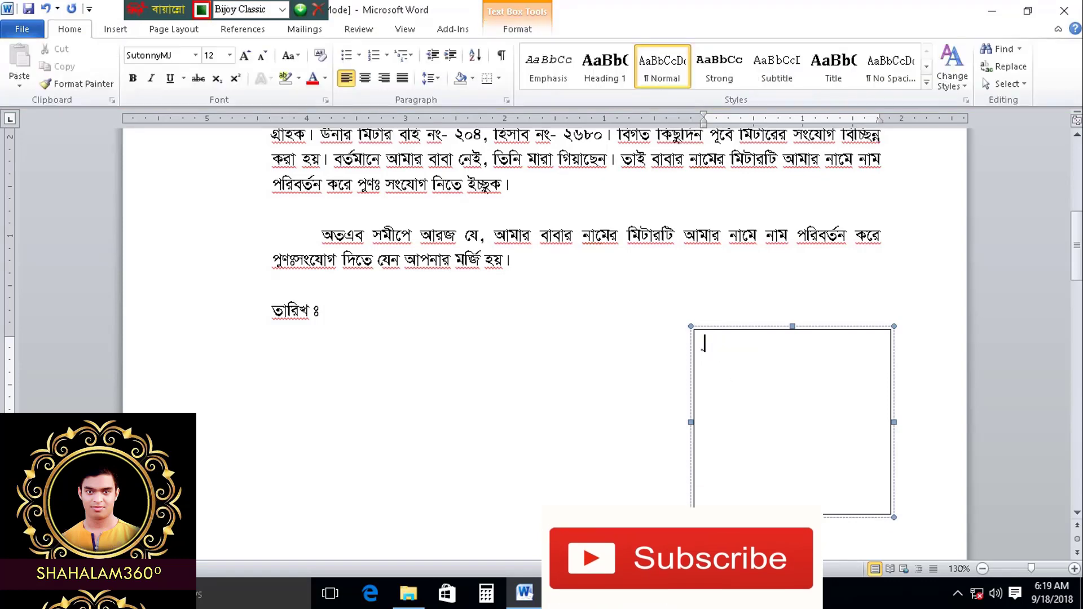
{"action": "type", "text": "র আ"}
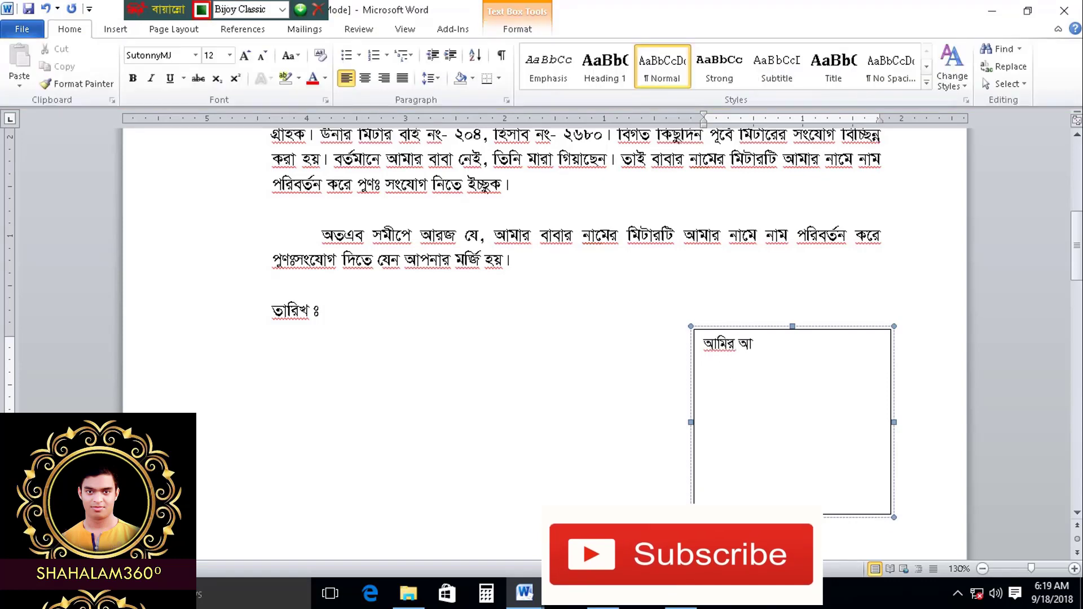
{"action": "type", "text": "রলী"}
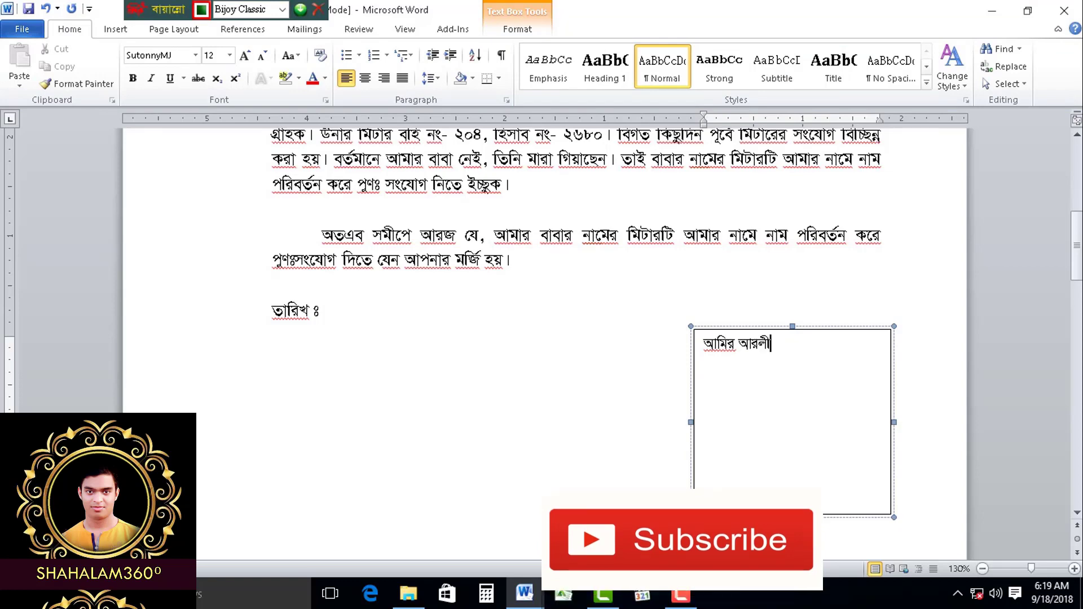
{"action": "key", "text": "BackSpace"}
{"action": "key", "text": "BackSpace"}
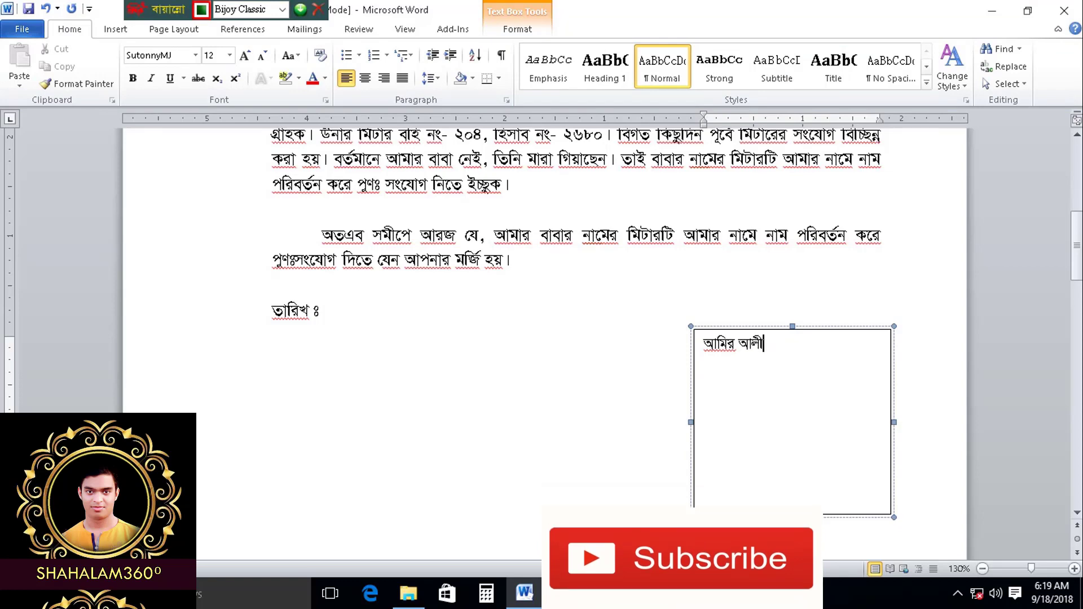
{"action": "key", "text": "ctrl+a"}
{"action": "key", "text": "ctrl+shift+period"}
{"action": "key", "text": "ctrl+shift+period"}
{"action": "key", "text": "ctrl+shift+period"}
{"action": "key", "text": "ctrl+shift+period"}
{"action": "key", "text": "ctrl+shift+period"}
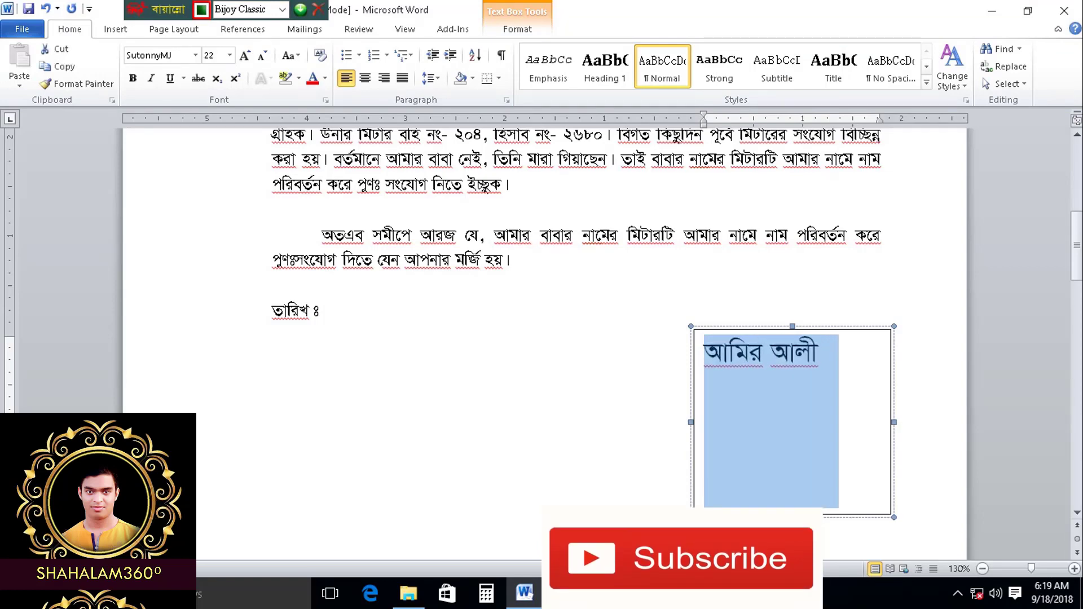
{"action": "key", "text": "ctrl+bracketright"}
{"action": "key", "text": "ctrl+bracketright"}
{"action": "key", "text": "ctrl+bracketright"}
{"action": "left_click", "coordinate": [851, 344]}
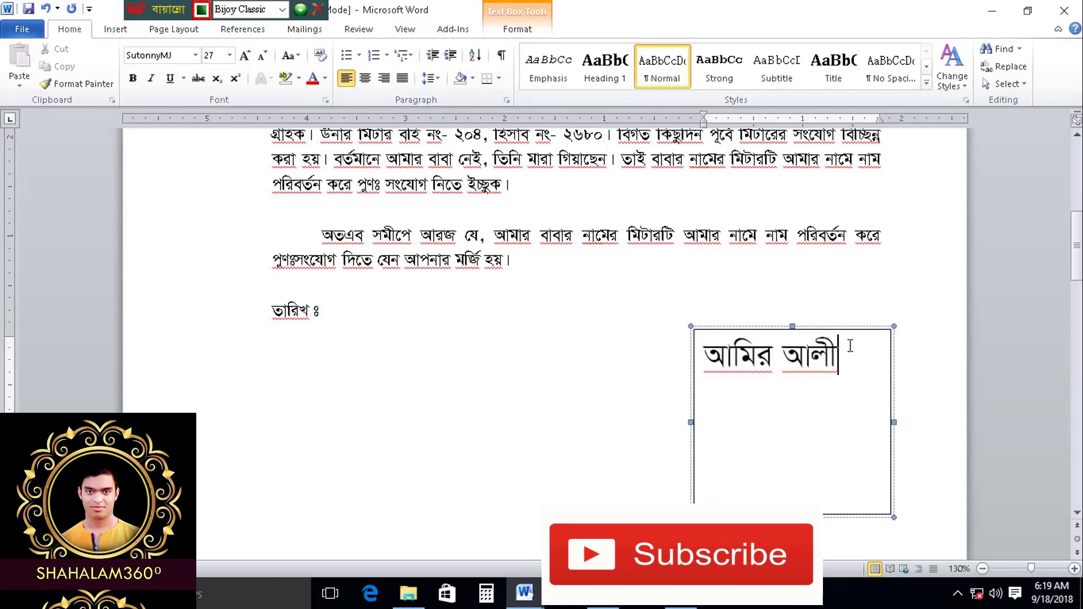
Step: Type the village and thana lines beneath the name in Bijoy, then select the address text
{"action": "type", "text": "গzf"}
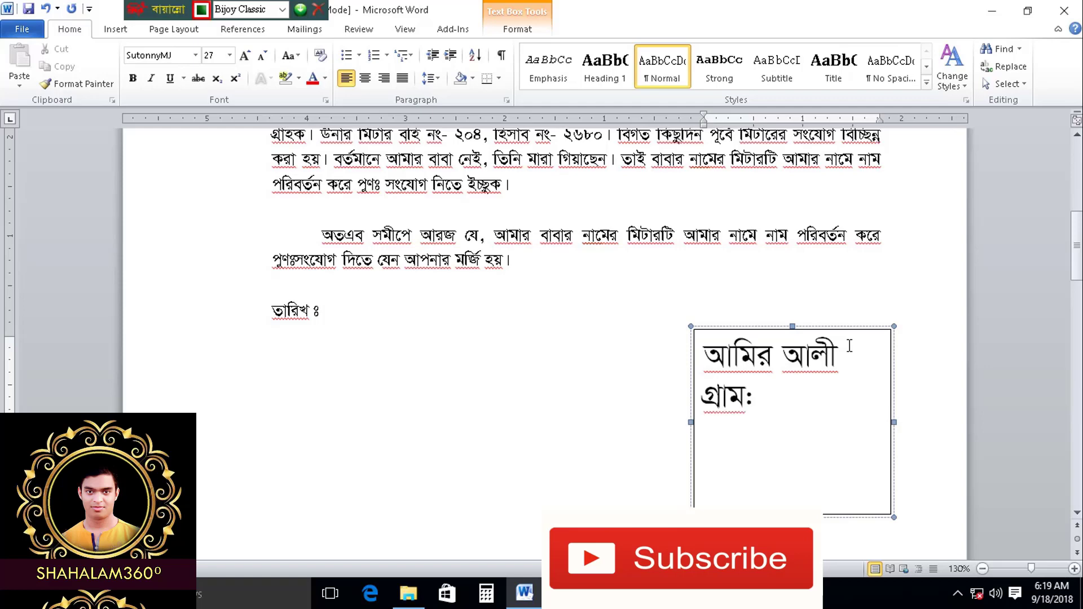
{"action": "type", "text": "dm"}
{"action": "type", "text": "jAfv"}
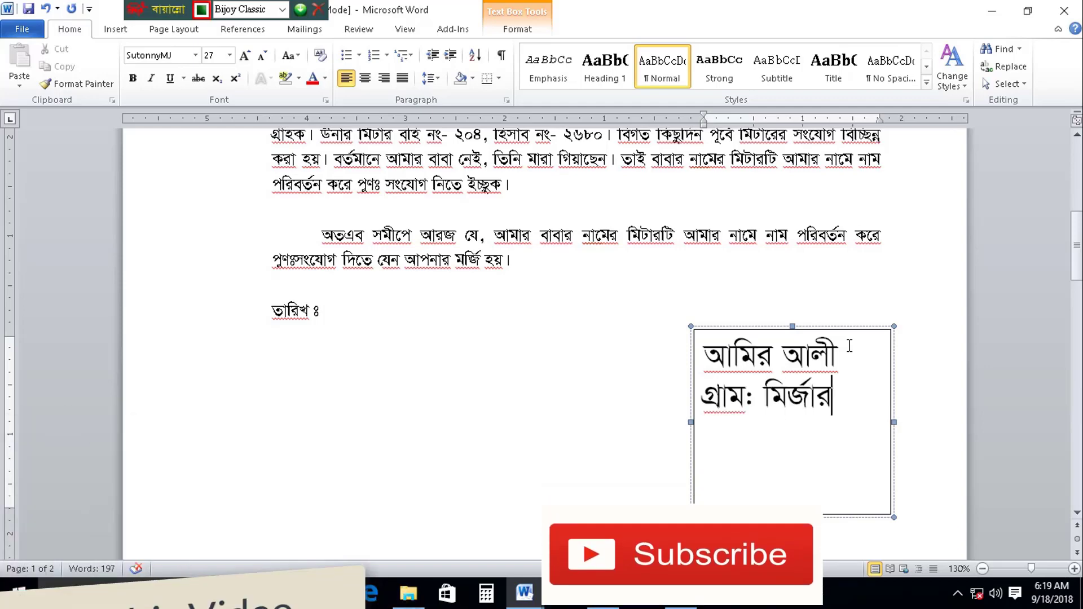
{"action": "type", "text": "o"}
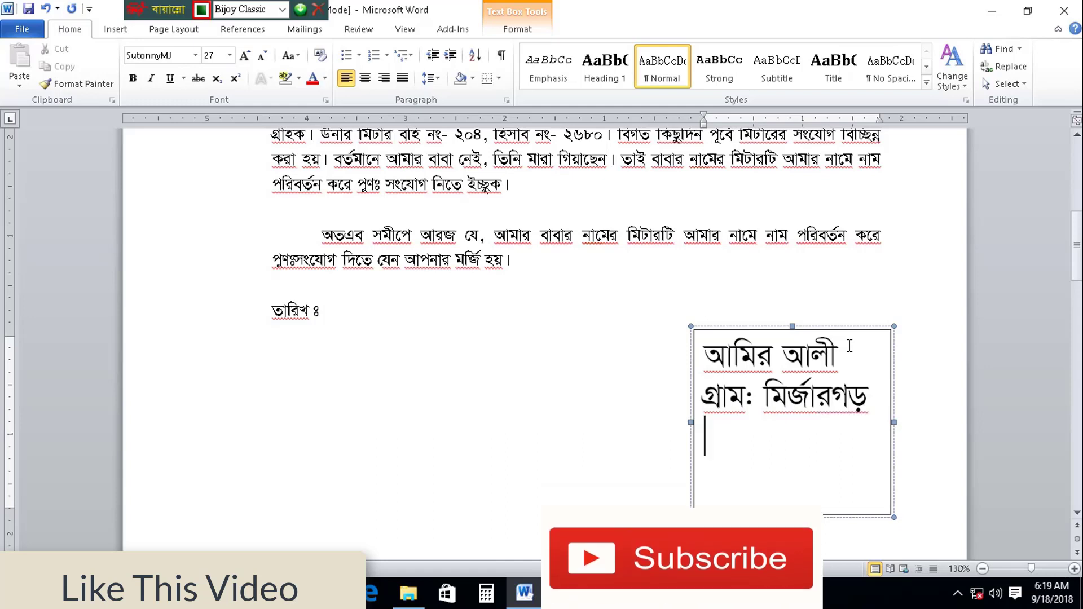
{"action": "type", "text": "Kfbf"}
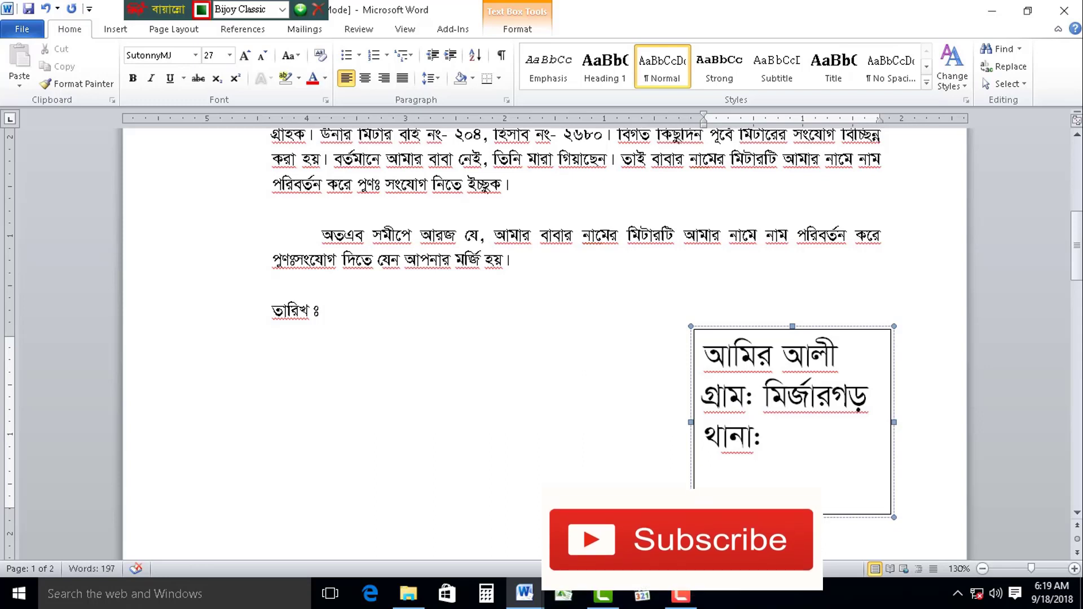
{"action": "type", "text": "idh"}
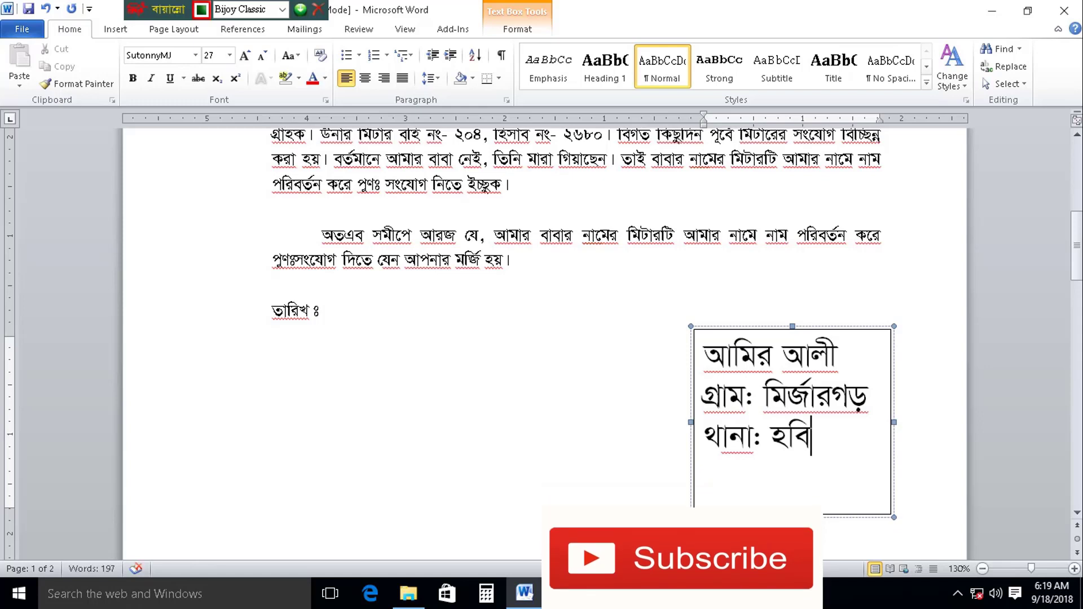
{"action": "type", "text": "o"}
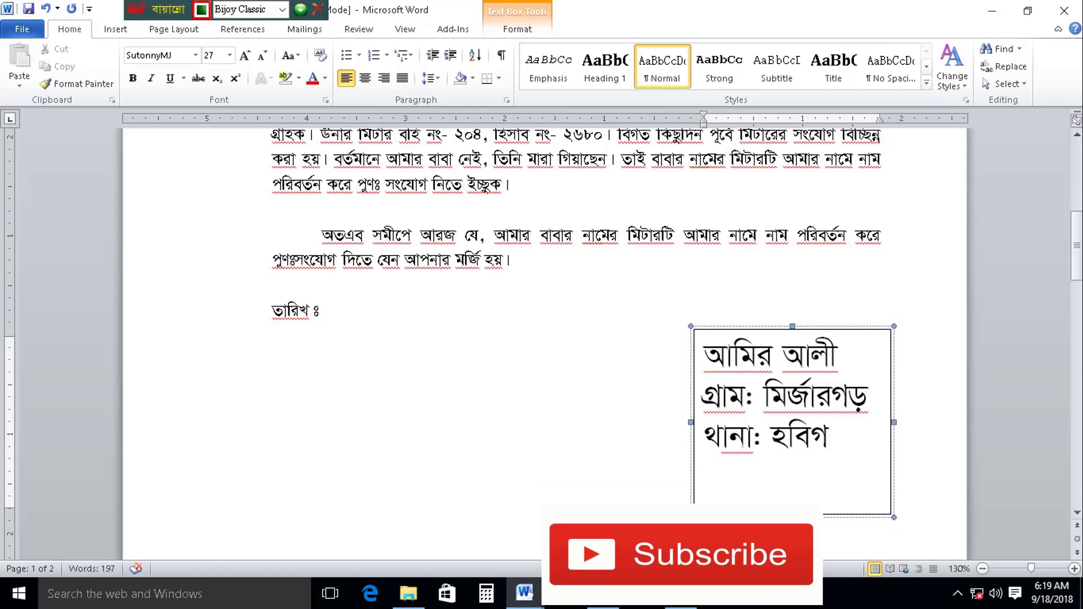
{"action": "type", "text": "Ig"}
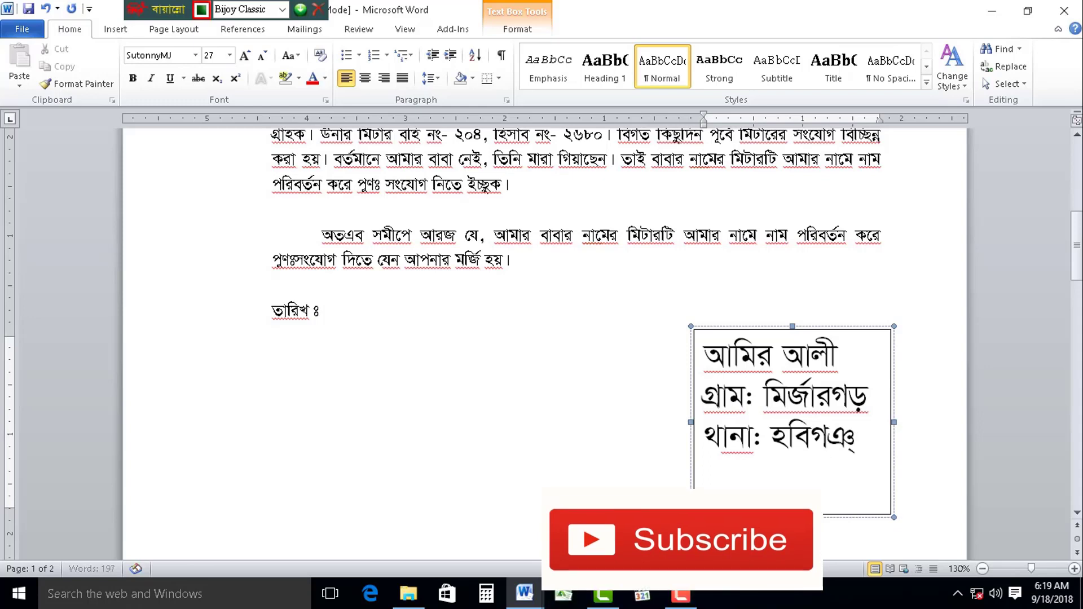
{"action": "type", "text": "u"}
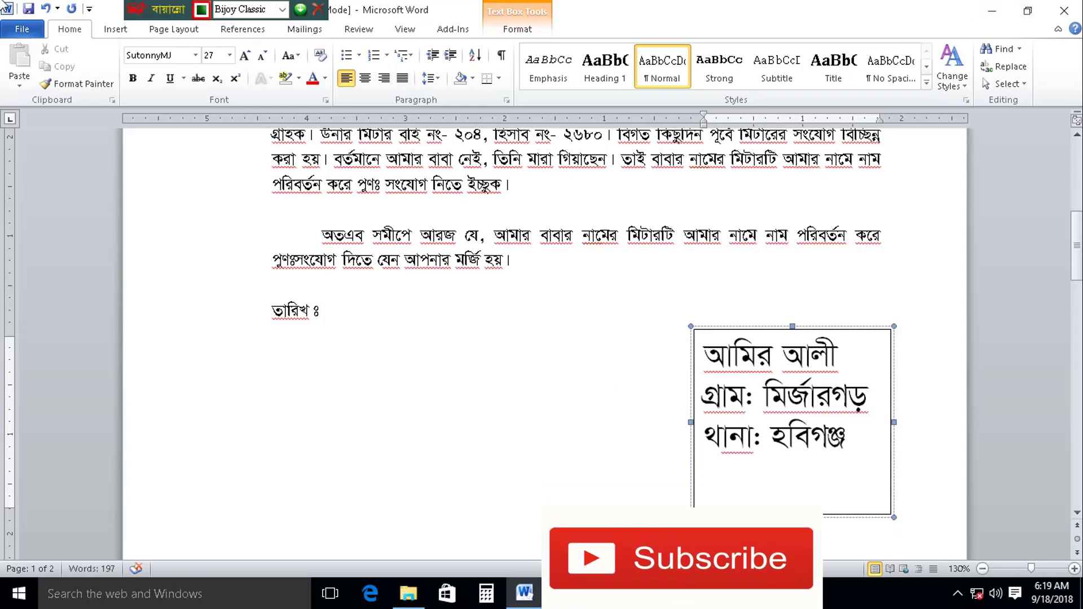
{"action": "left_click_drag", "start_coordinate": [860, 423], "coordinate": [573, 333]}
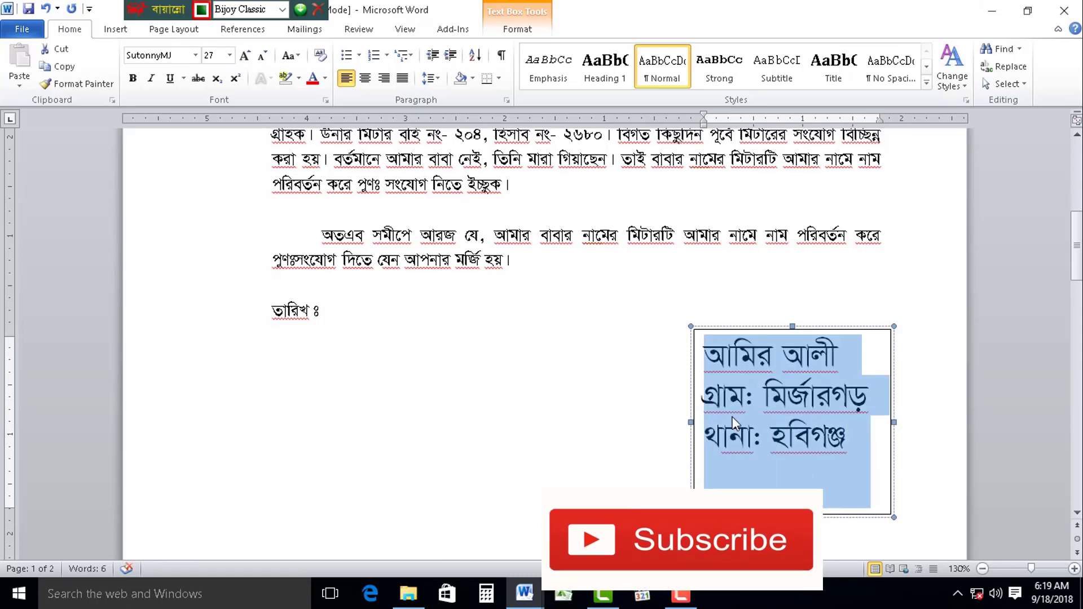
Step: Click out of and back onto the address text box to select it
{"action": "left_click", "coordinate": [535, 407]}
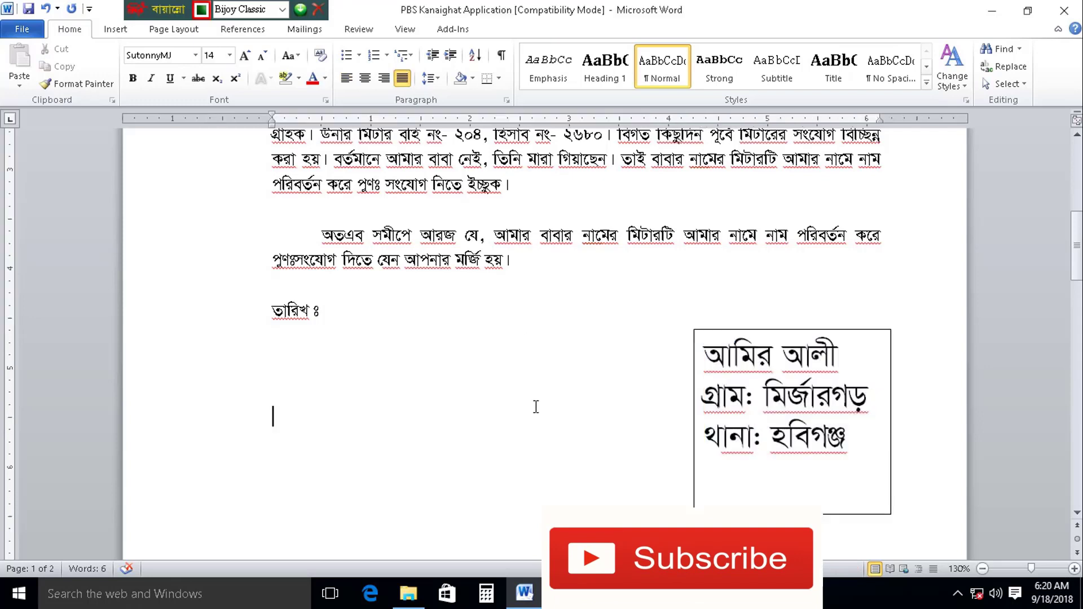
{"action": "left_click", "coordinate": [116, 29]}
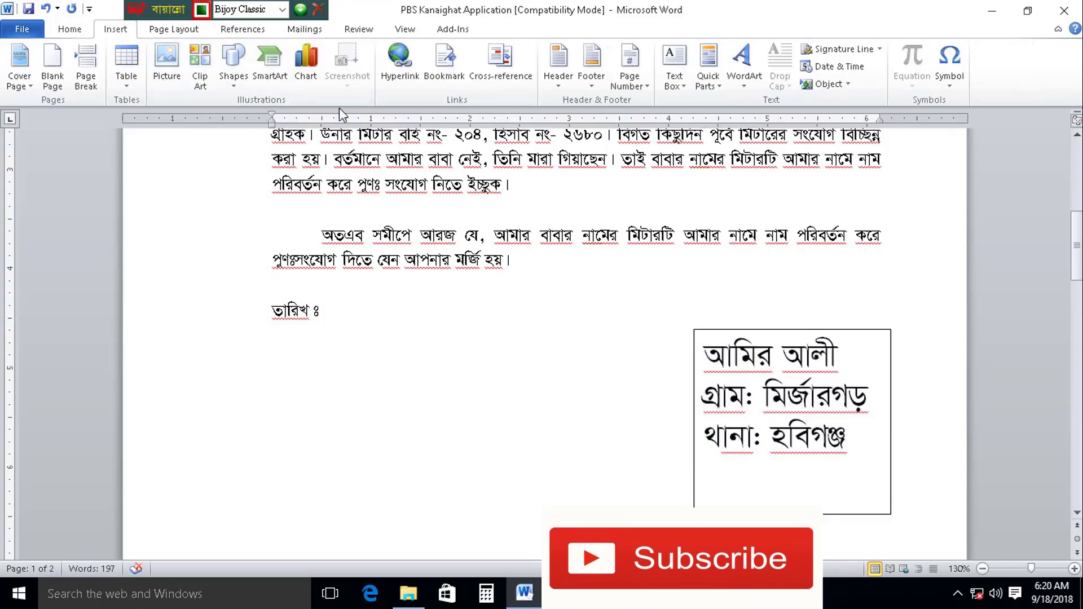
{"action": "left_click", "coordinate": [793, 403]}
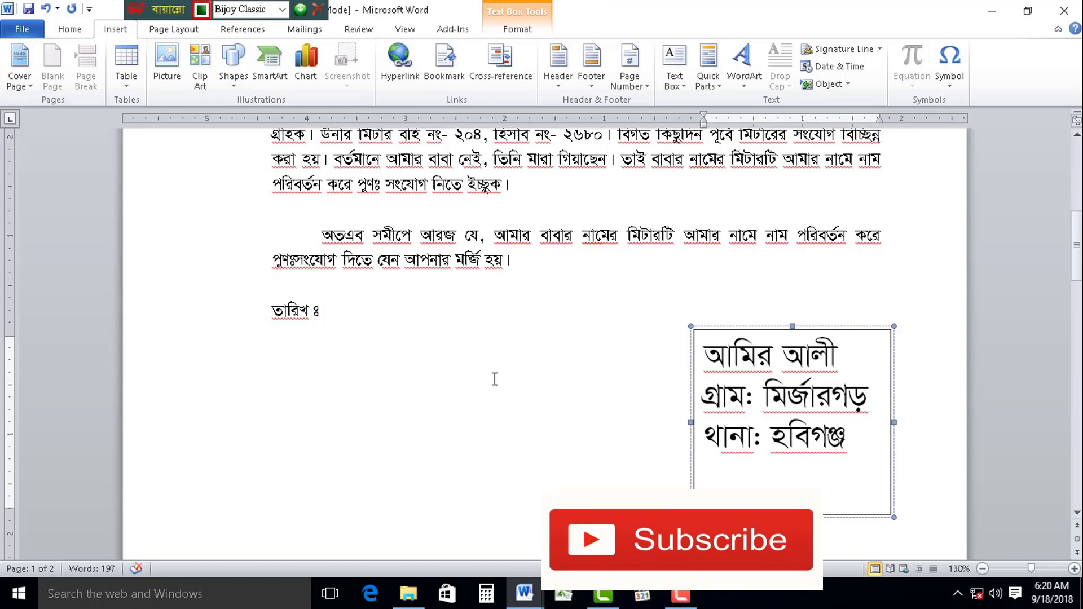
{"action": "left_click", "coordinate": [804, 356]}
{"action": "left_click", "coordinate": [655, 387]}
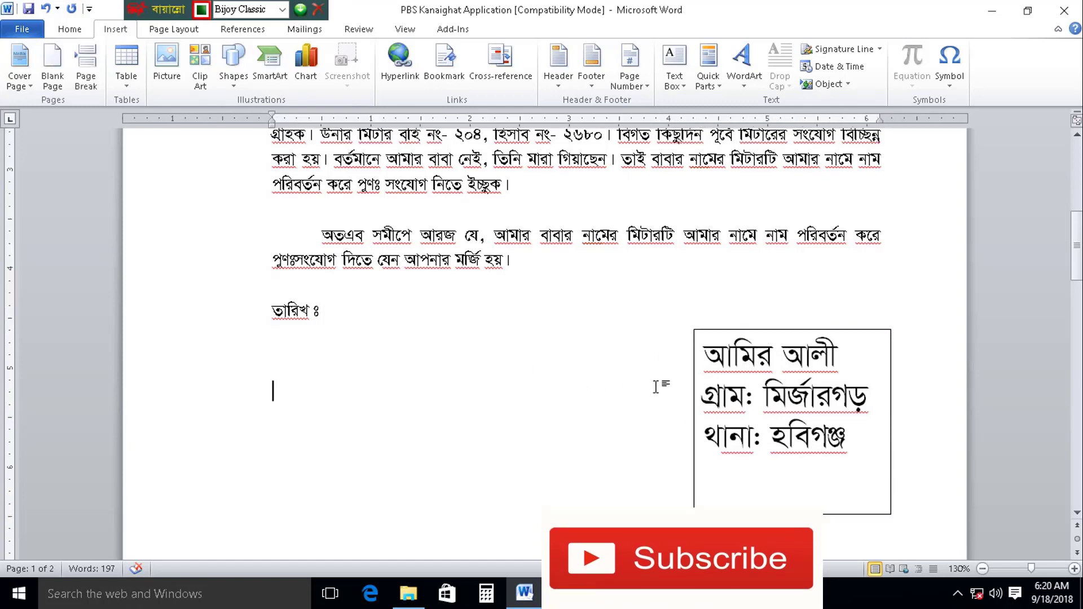
{"action": "left_click", "coordinate": [732, 355]}
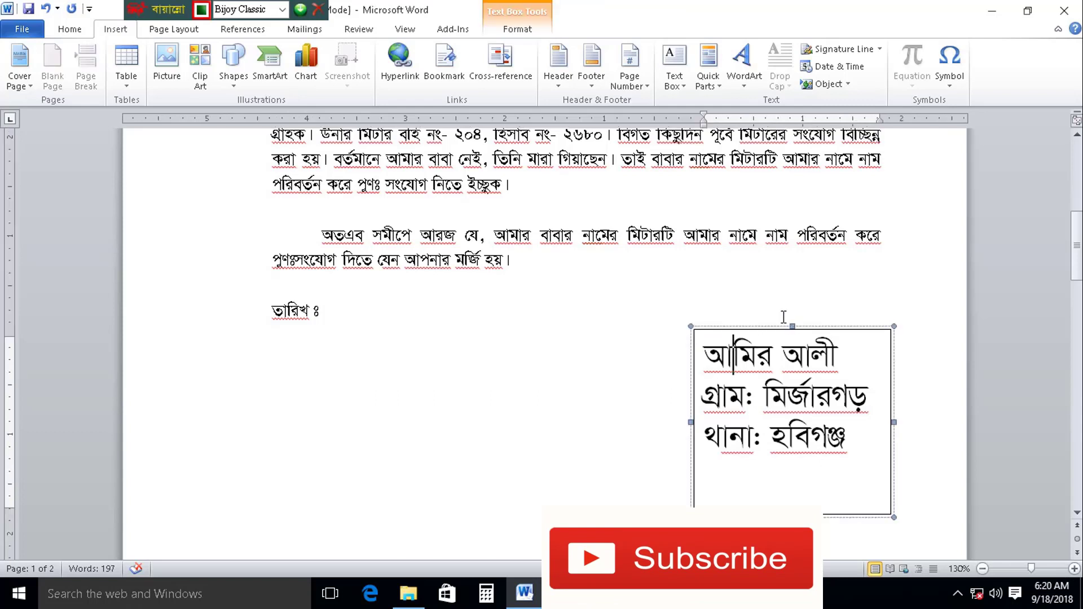
Step: Set the address text box's Shape Outline to No Outline and return to the document body
{"action": "left_click", "coordinate": [522, 33]}
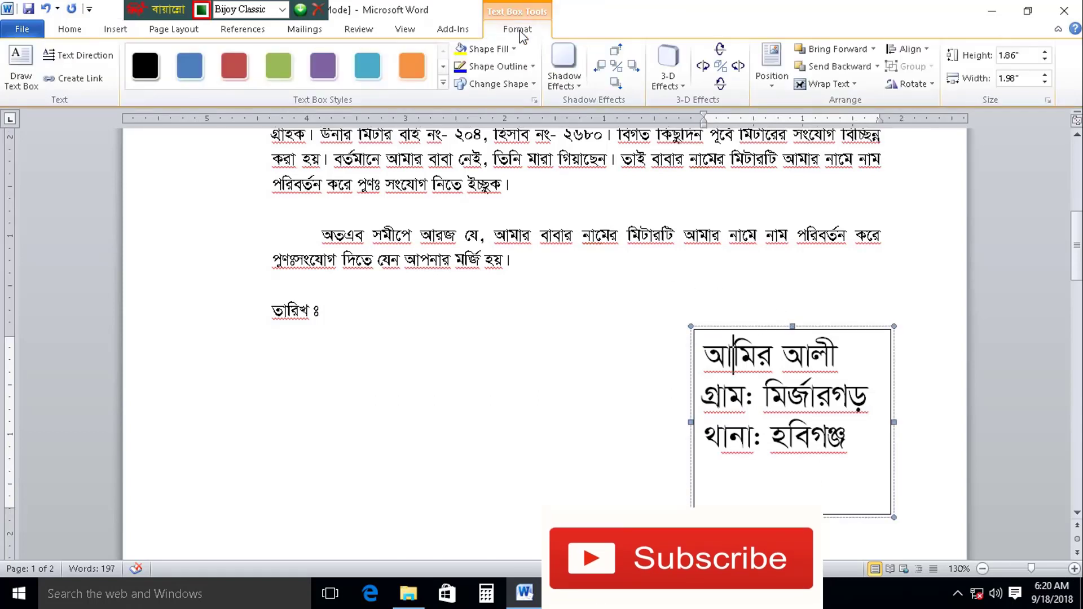
{"action": "left_click", "coordinate": [497, 67]}
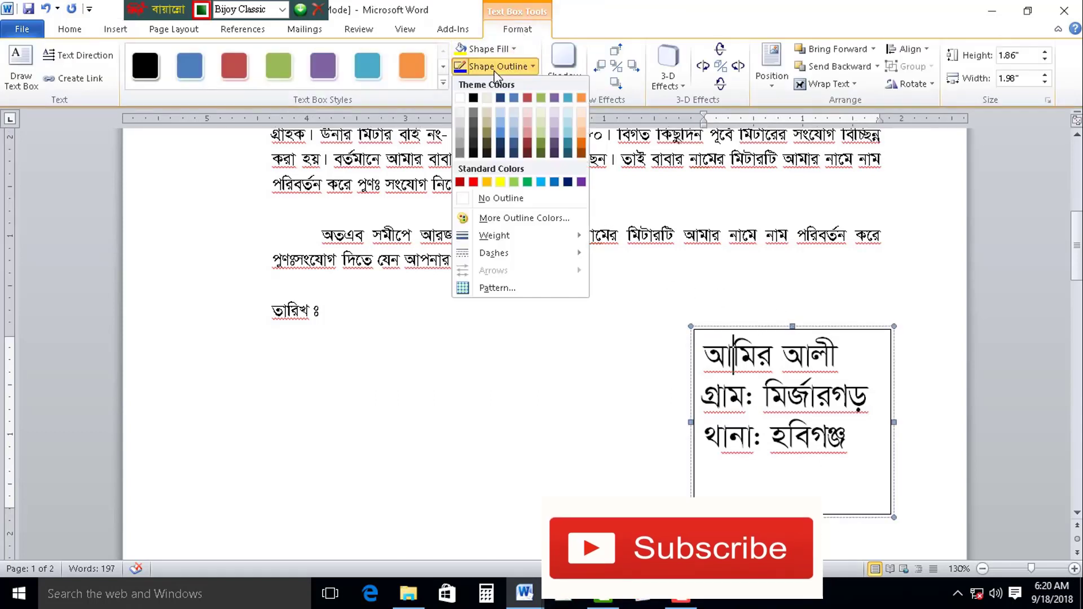
{"action": "left_click", "coordinate": [498, 199]}
{"action": "left_click", "coordinate": [624, 400]}
{"action": "left_click", "coordinate": [706, 403]}
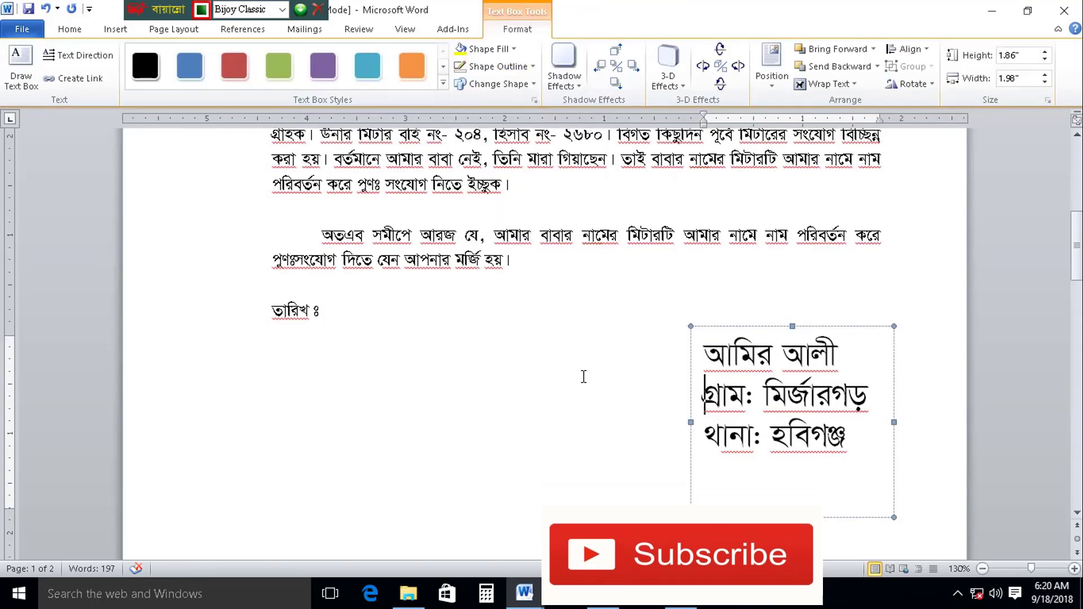
{"action": "left_click", "coordinate": [447, 315]}
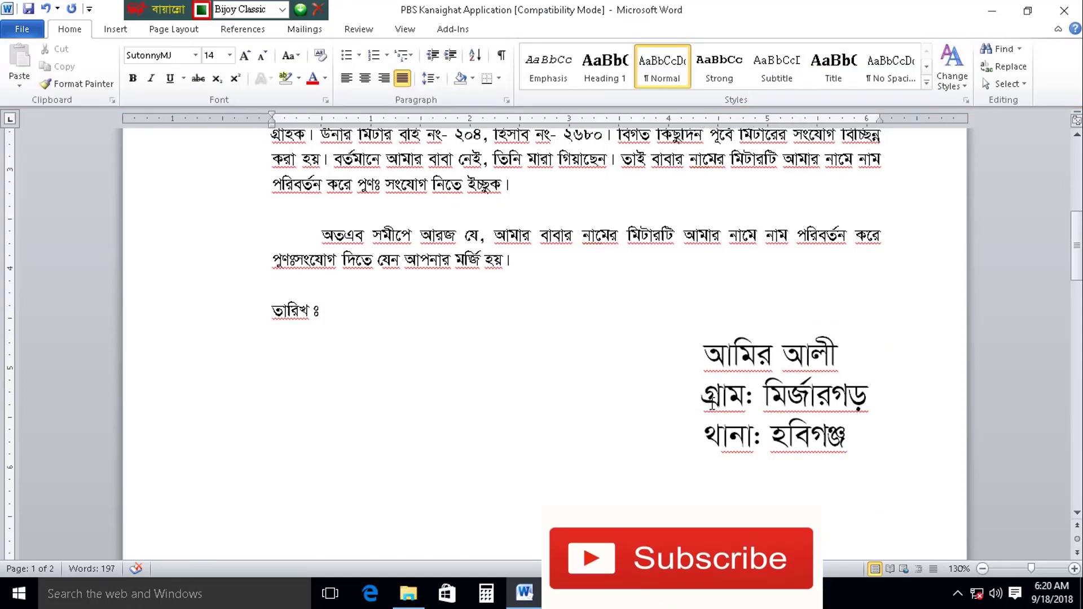
{"action": "left_click", "coordinate": [501, 373]}
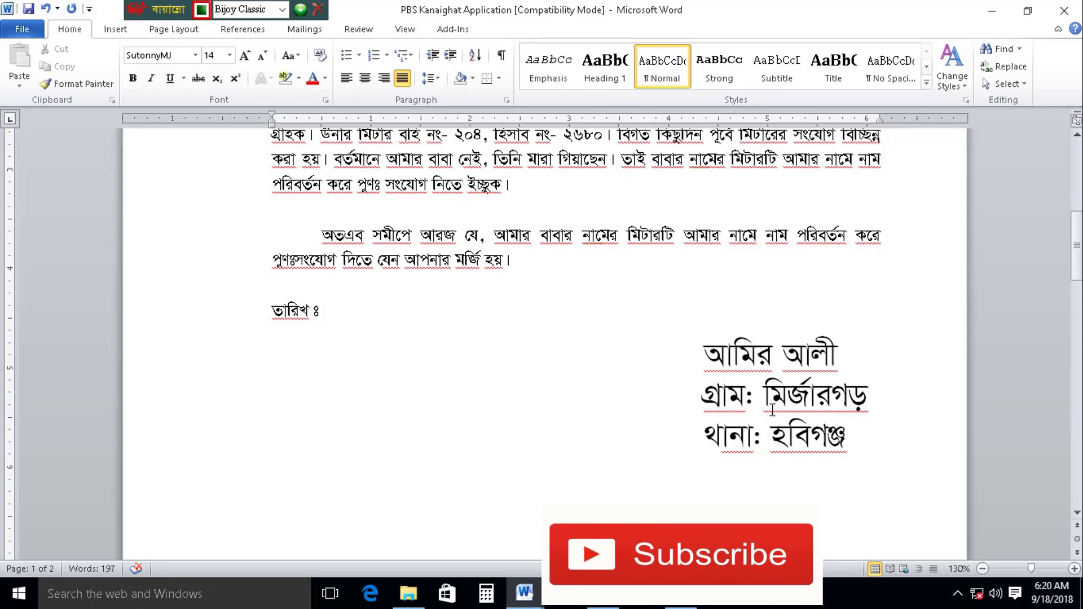
Step: Add a new line and draw a tall narrow text box in the left margin
{"action": "key", "text": "Return"}
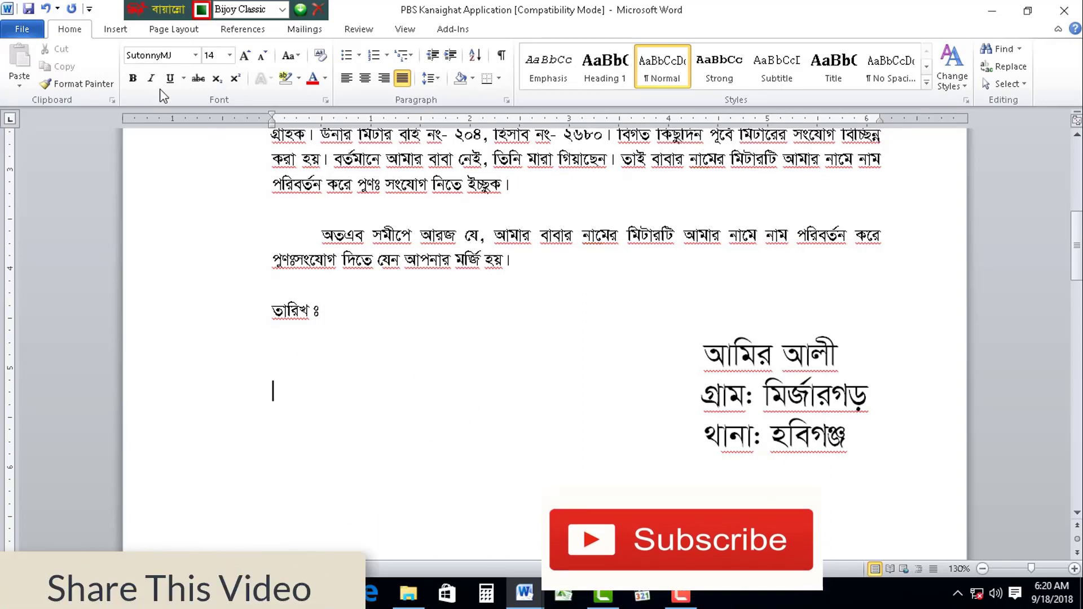
{"action": "scroll", "coordinate": [380, 340], "scroll_direction": "up", "scroll_amount": 2}
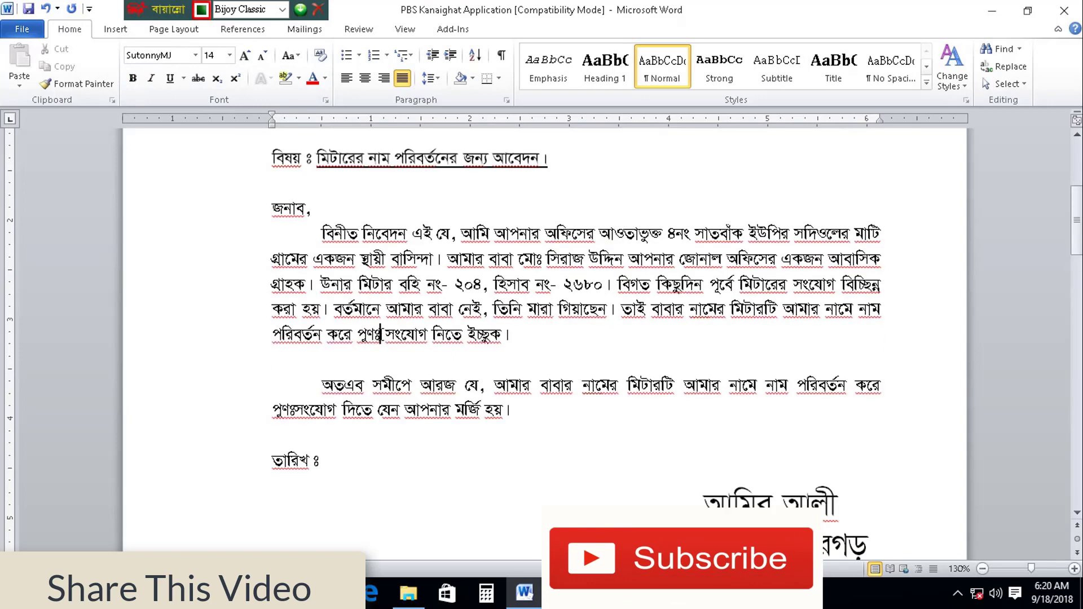
{"action": "left_click", "coordinate": [111, 31]}
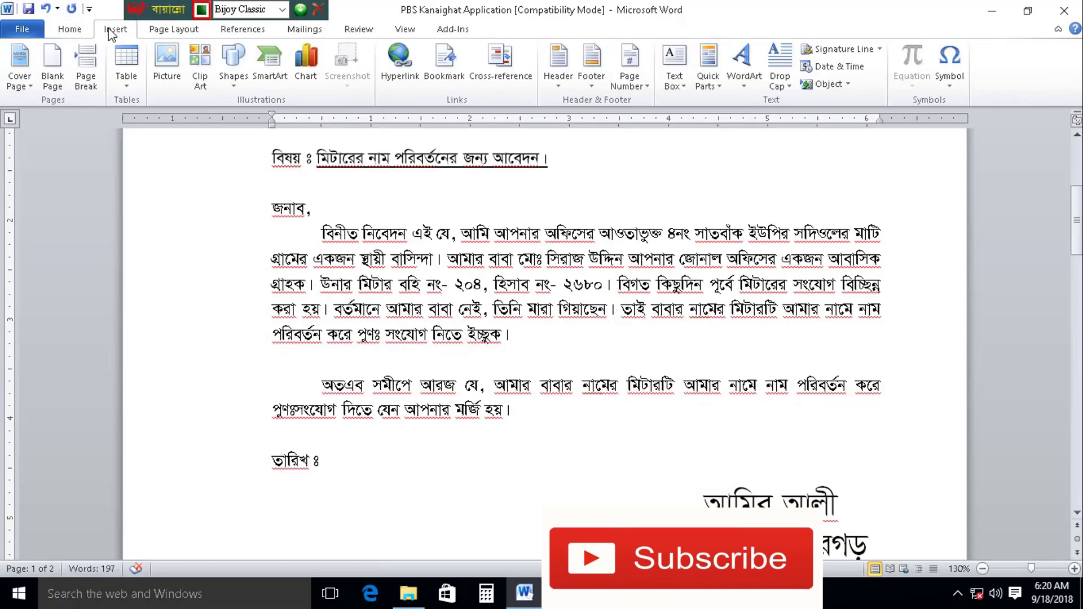
{"action": "left_click", "coordinate": [666, 68]}
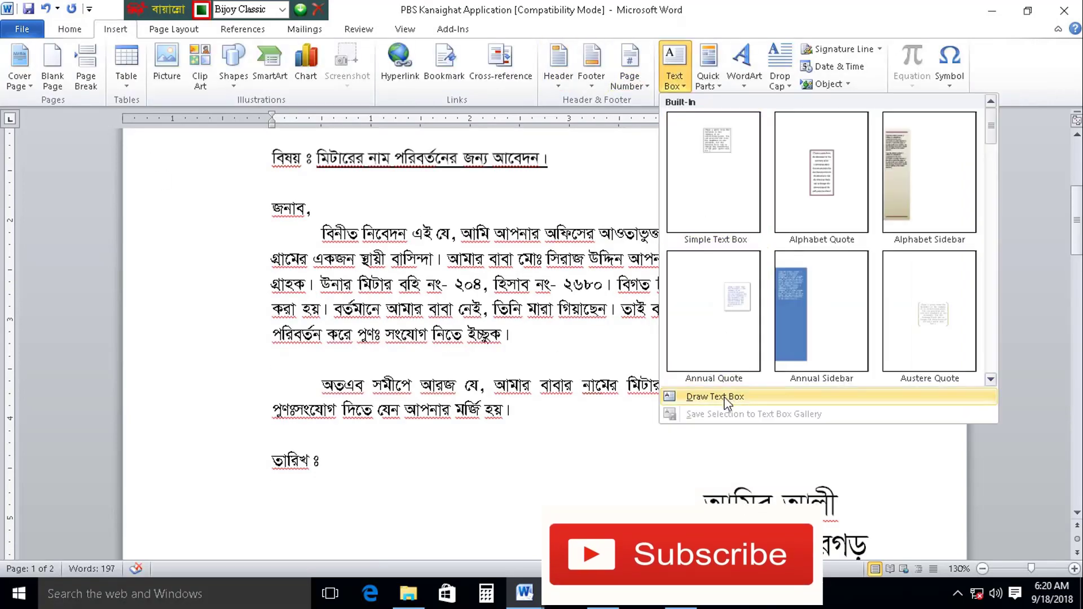
{"action": "left_click", "coordinate": [773, 394]}
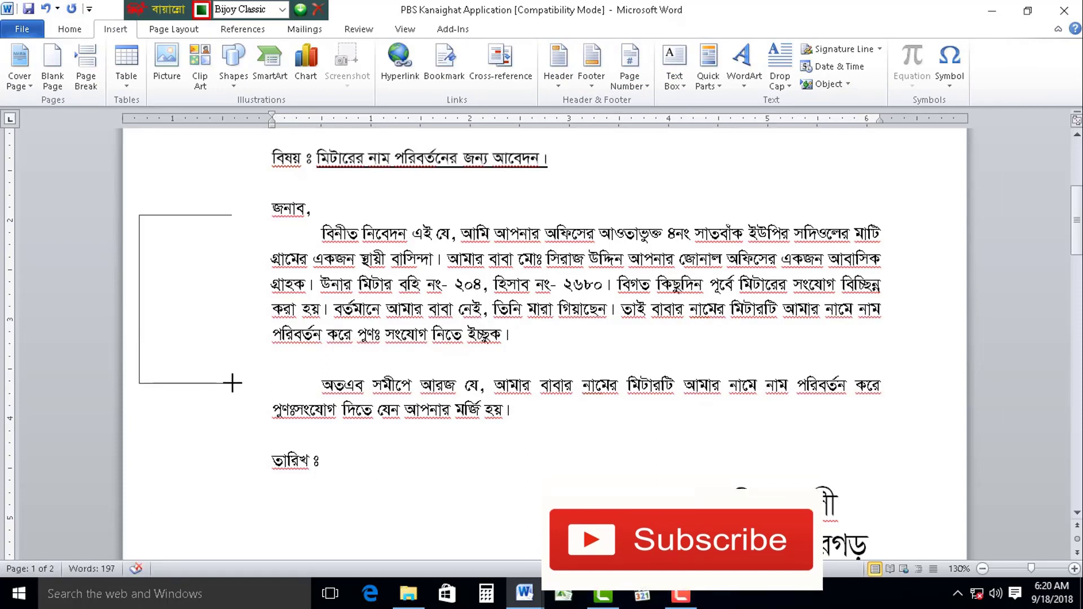
{"action": "left_click_drag", "start_coordinate": [213, 337], "coordinate": [236, 386]}
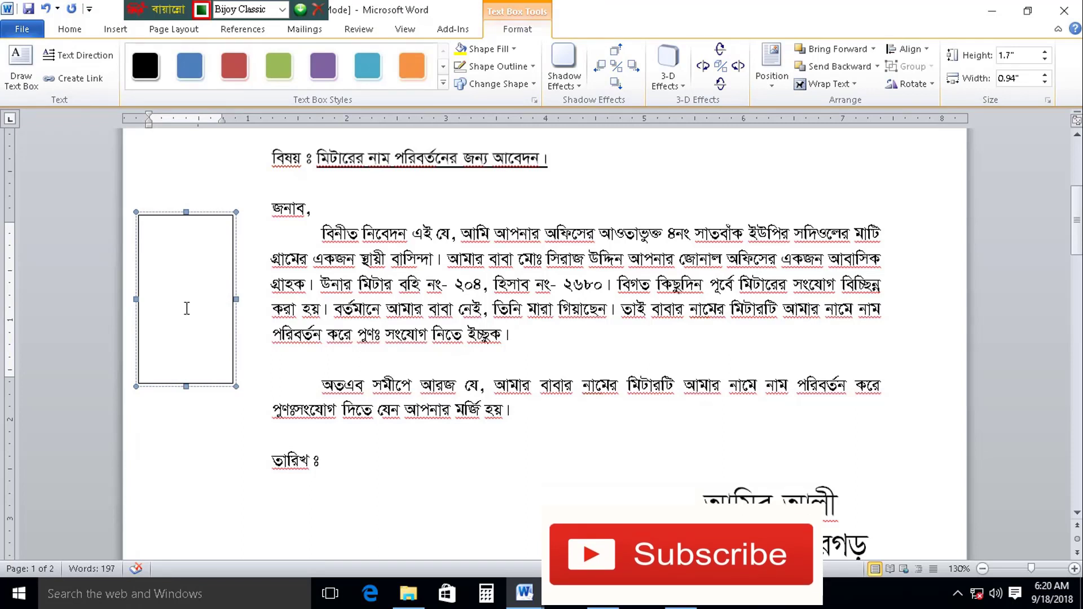
Step: Type the heading 'স্বাক্ষীগনের নাম' in Bijoy Classic and select all of it
{"action": "key", "text": "ctrl+alt+b"}
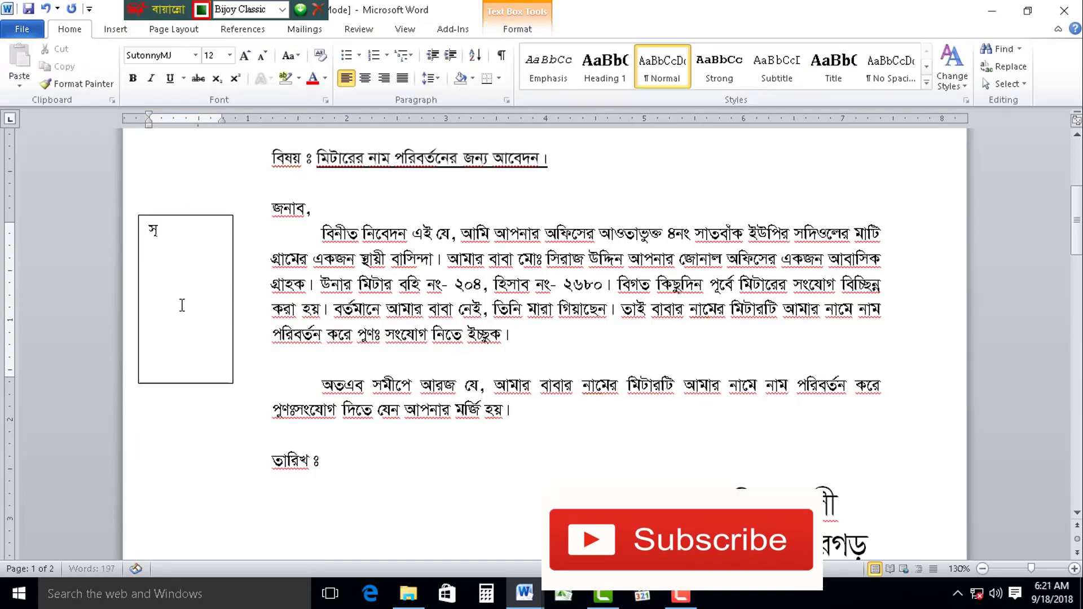
{"action": "type", "text": "স্বাক্ষী"}
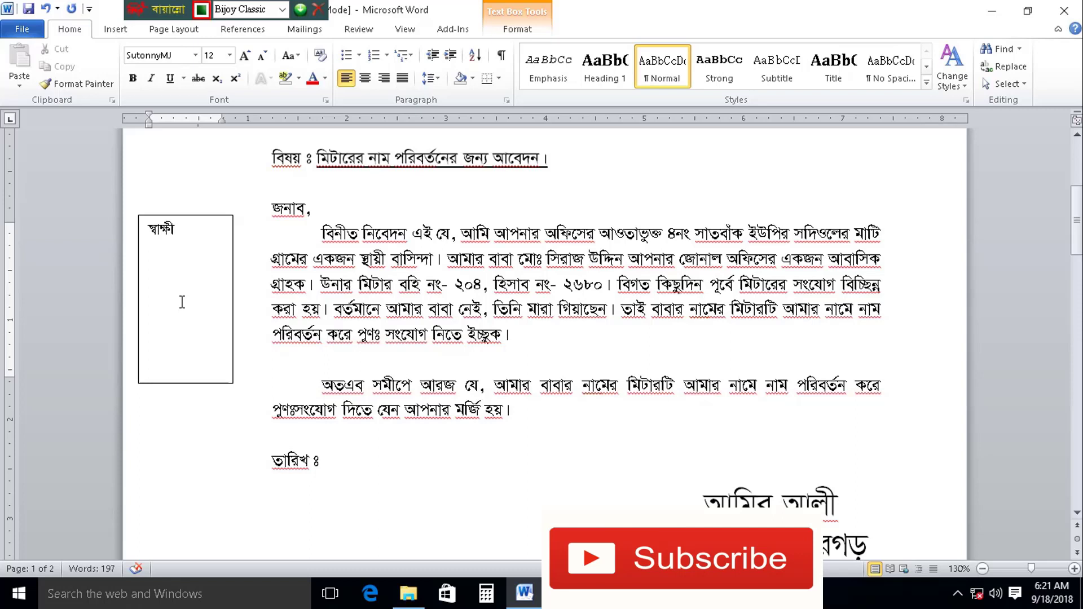
{"action": "left_click_drag", "start_coordinate": [182, 302], "coordinate": [175, 229]}
{"action": "left_click", "coordinate": [174, 229]}
{"action": "type", "text": "নাম"}
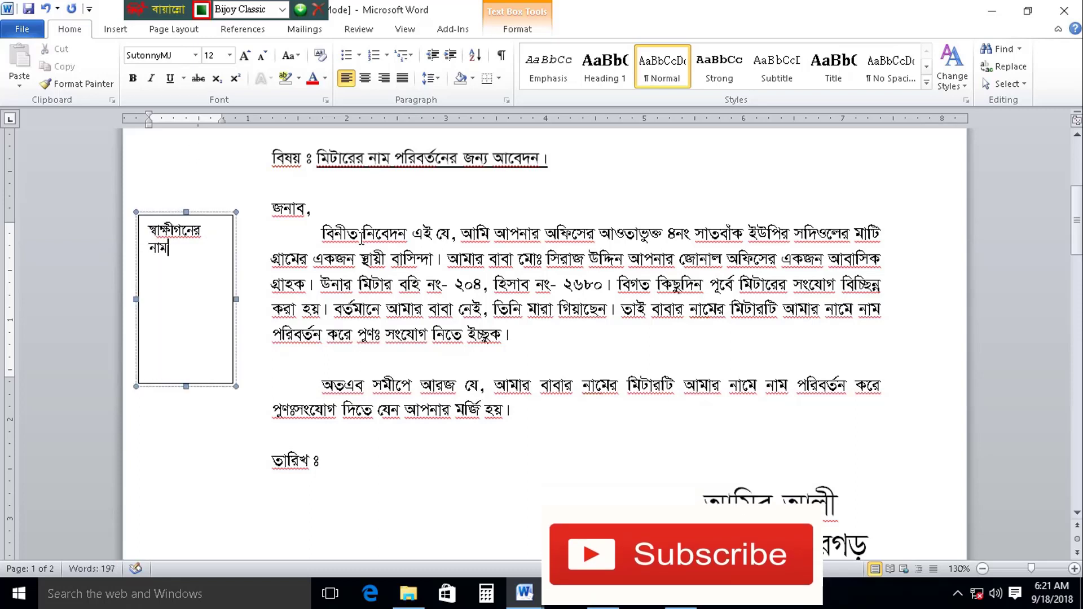
{"action": "key", "text": "ctrl+a"}
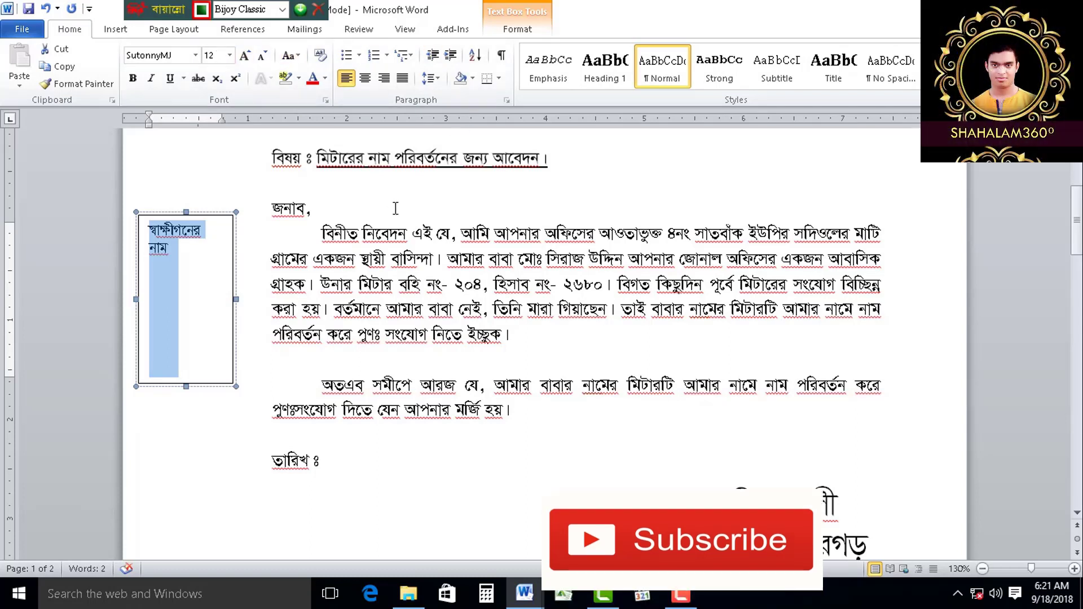
Step: Rotate the text box's heading স্বাক্ষীগনের নাম to run vertically, bottom to top
{"action": "left_click", "coordinate": [525, 32]}
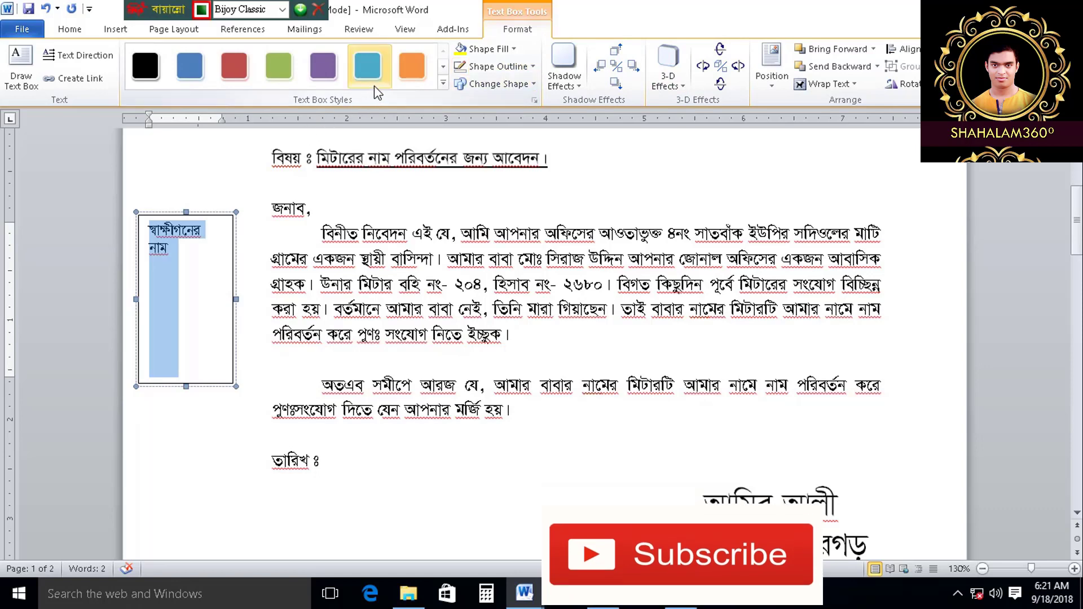
{"action": "key", "text": "Right"}
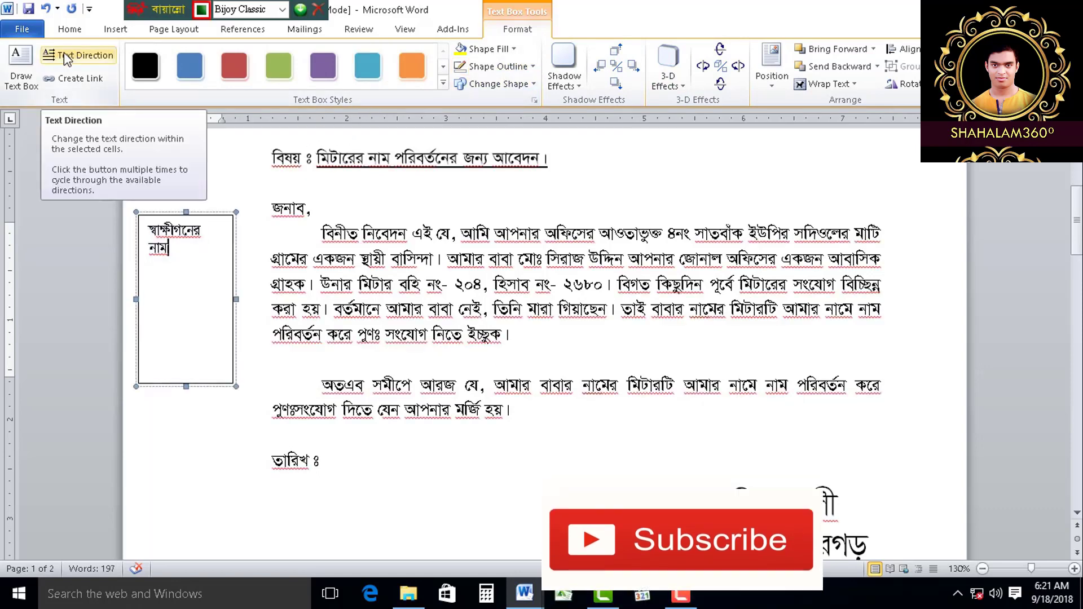
{"action": "left_click", "coordinate": [67, 58]}
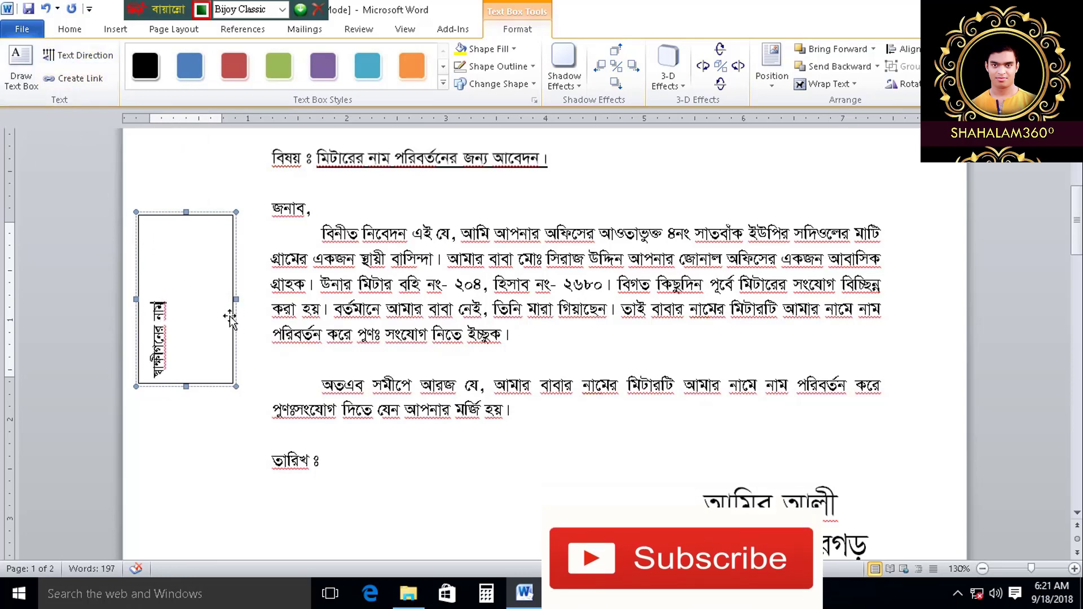
{"action": "scroll", "coordinate": [213, 331], "scroll_direction": "up", "scroll_amount": 5}
{"action": "scroll", "coordinate": [213, 332], "scroll_direction": "up", "scroll_amount": 3}
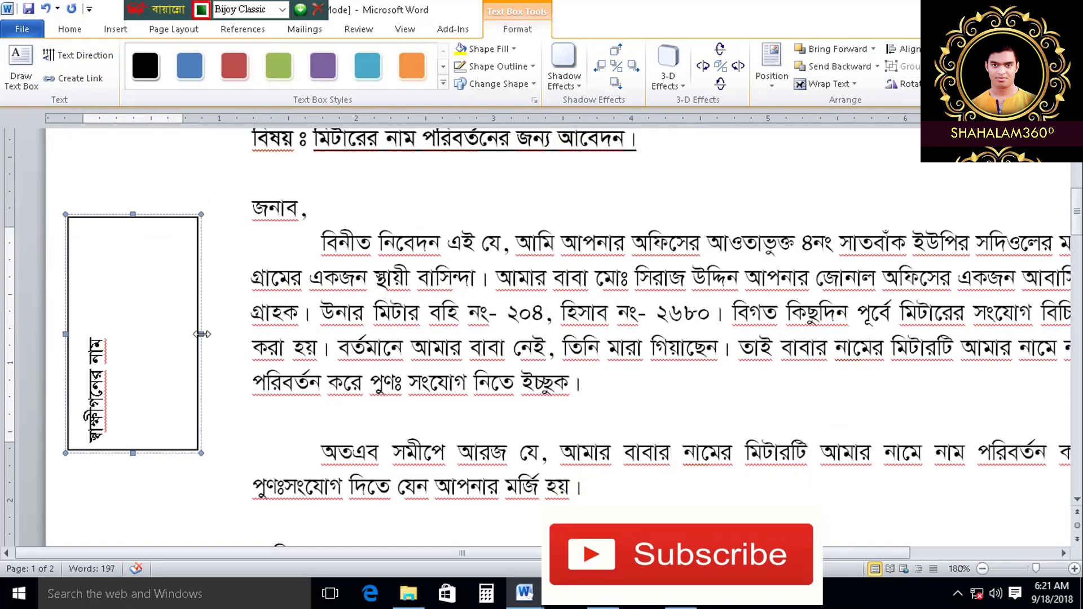
Step: Narrow and shorten the vertical text box and remove its outline
{"action": "left_click_drag", "start_coordinate": [131, 331], "coordinate": [132, 330]}
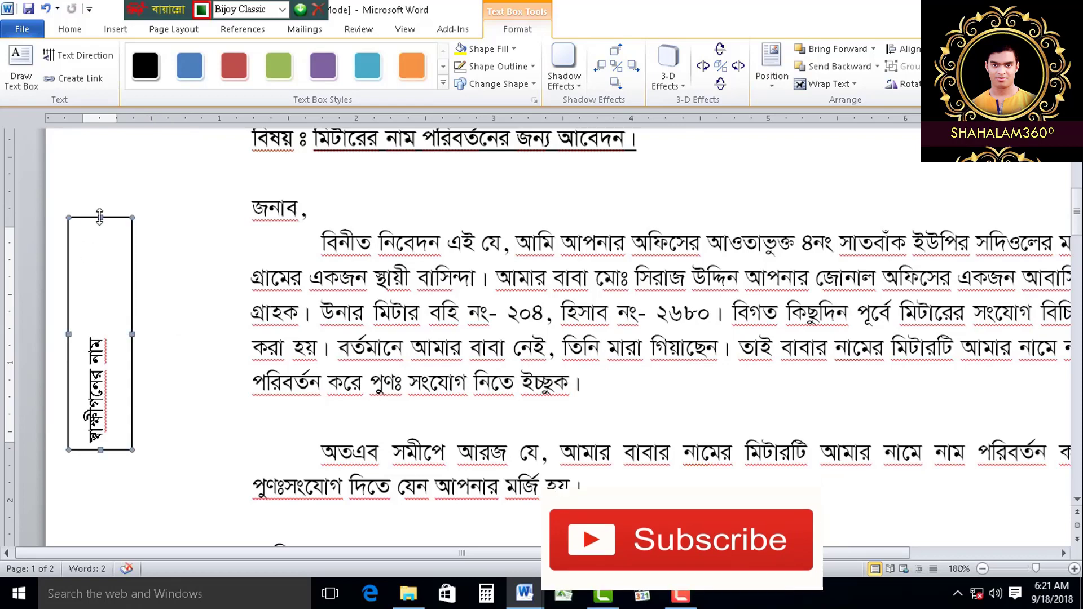
{"action": "left_click_drag", "start_coordinate": [100, 217], "coordinate": [101, 311]}
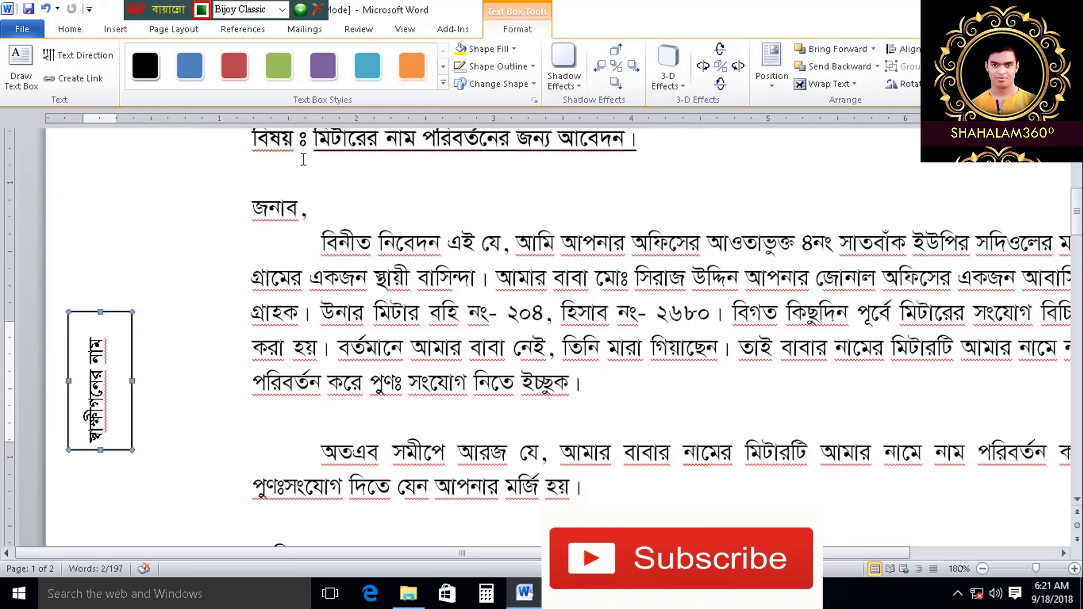
{"action": "left_click", "coordinate": [512, 68]}
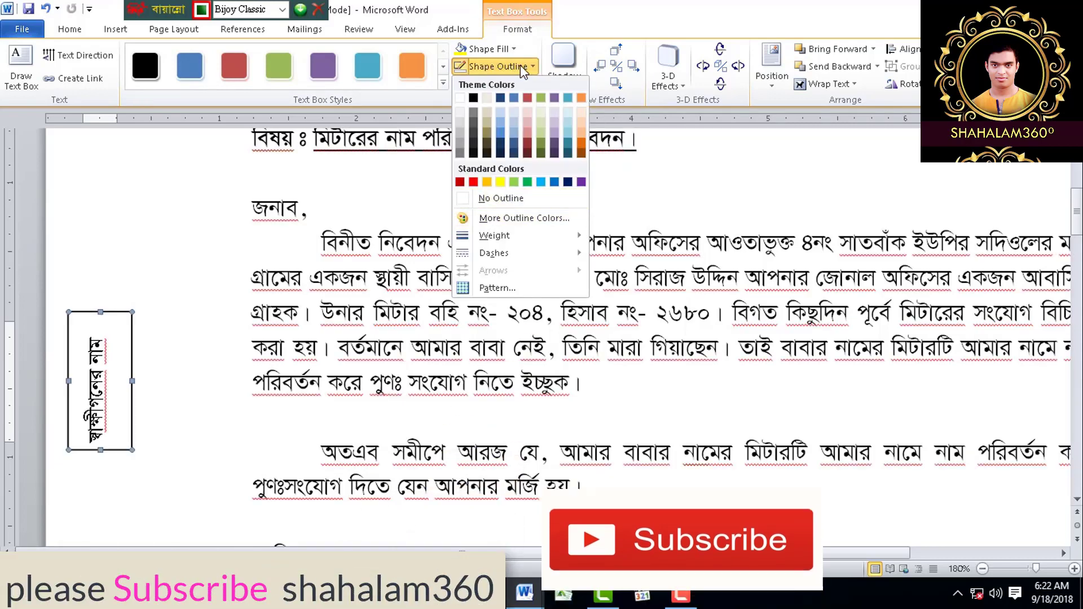
{"action": "left_click", "coordinate": [499, 197]}
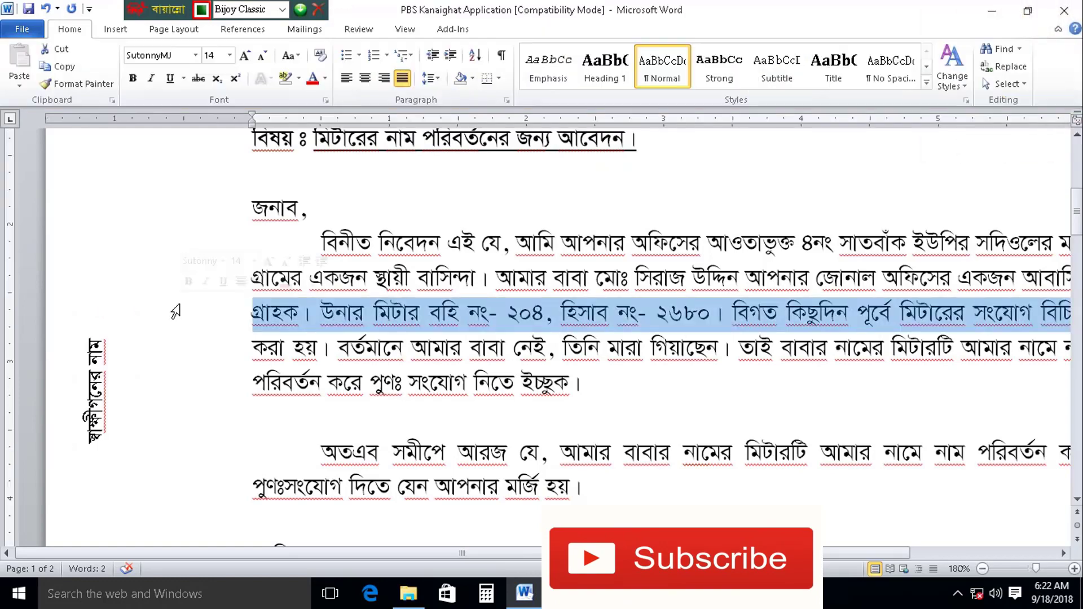
{"action": "scroll", "coordinate": [179, 311], "scroll_direction": "down", "scroll_amount": 3}
{"action": "scroll", "coordinate": [179, 311], "scroll_direction": "down", "scroll_amount": 2}
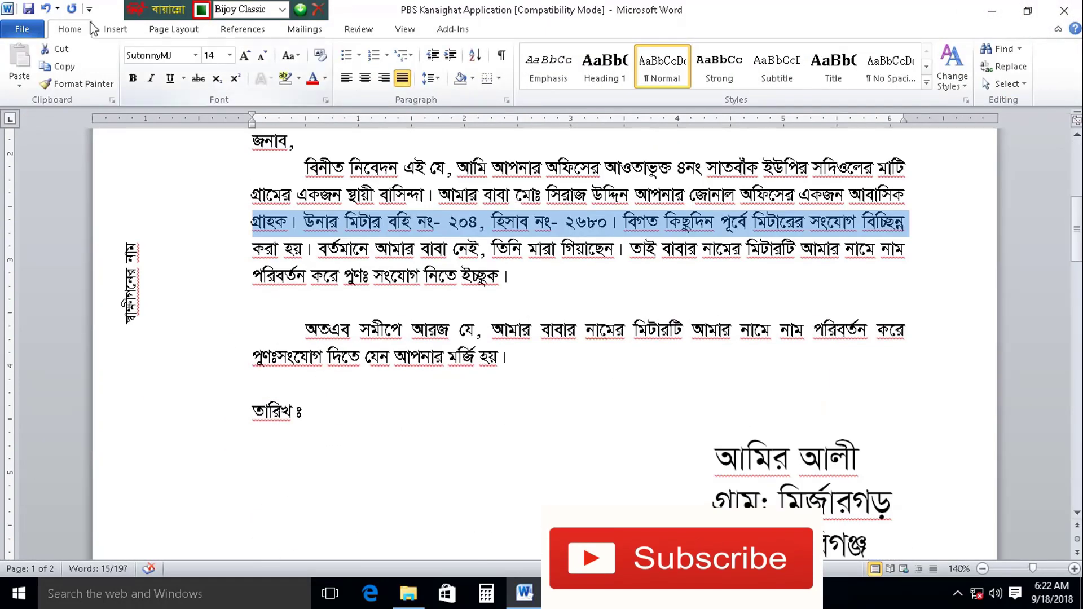
Step: Switch over to the Document1 window
{"action": "left_click", "coordinate": [118, 31]}
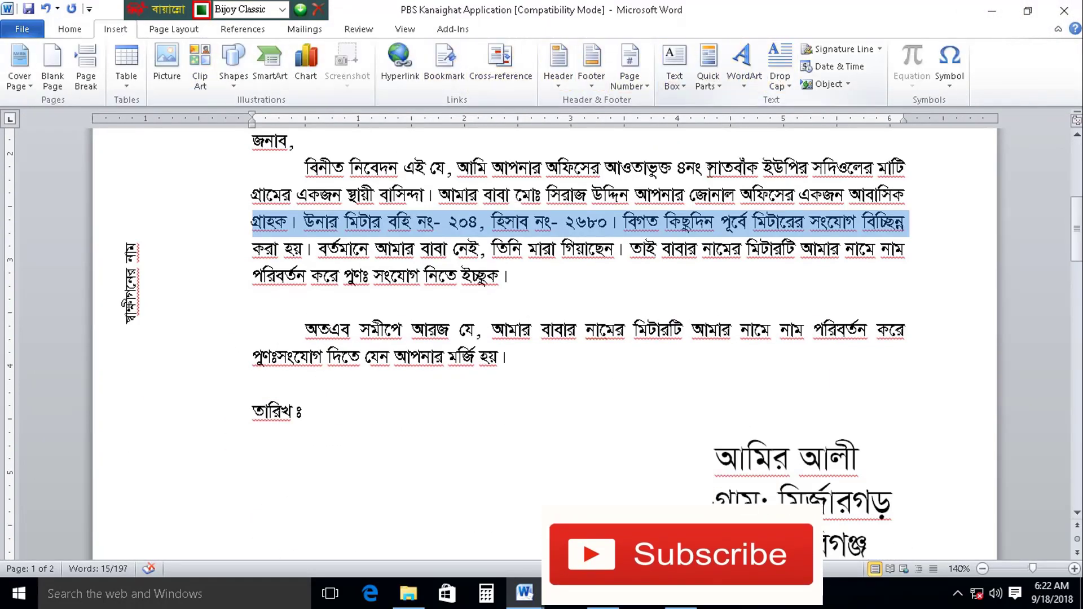
{"action": "scroll", "coordinate": [676, 312], "scroll_direction": "down", "scroll_amount": 3}
{"action": "scroll", "coordinate": [677, 312], "scroll_direction": "up", "scroll_amount": 2}
{"action": "scroll", "coordinate": [483, 498], "scroll_direction": "down", "scroll_amount": 1}
{"action": "scroll", "coordinate": [483, 498], "scroll_direction": "up", "scroll_amount": 3}
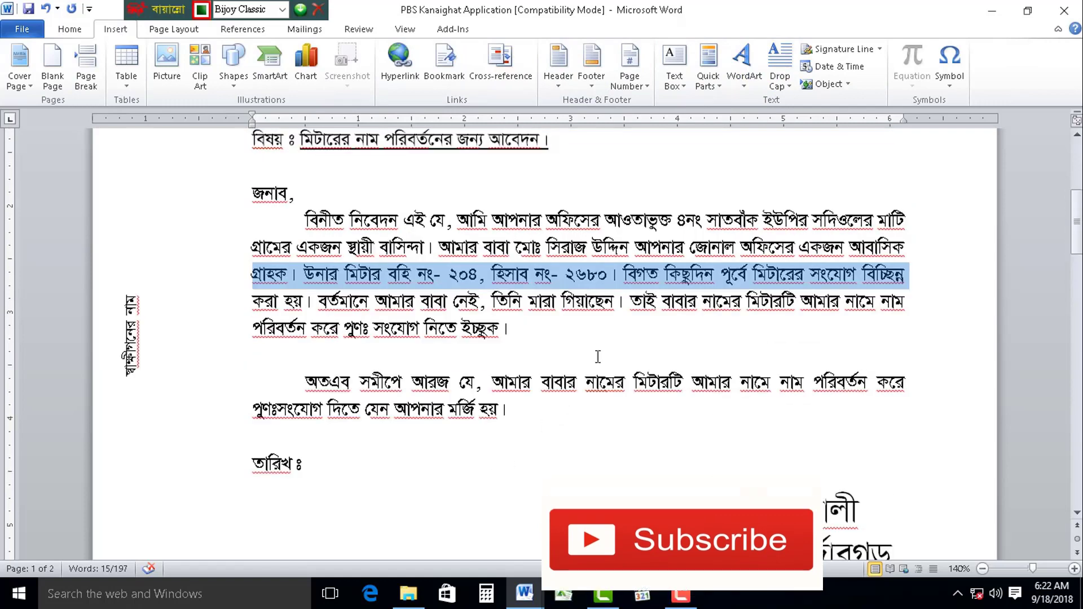
{"action": "scroll", "coordinate": [542, 339], "scroll_direction": "down", "scroll_amount": 2}
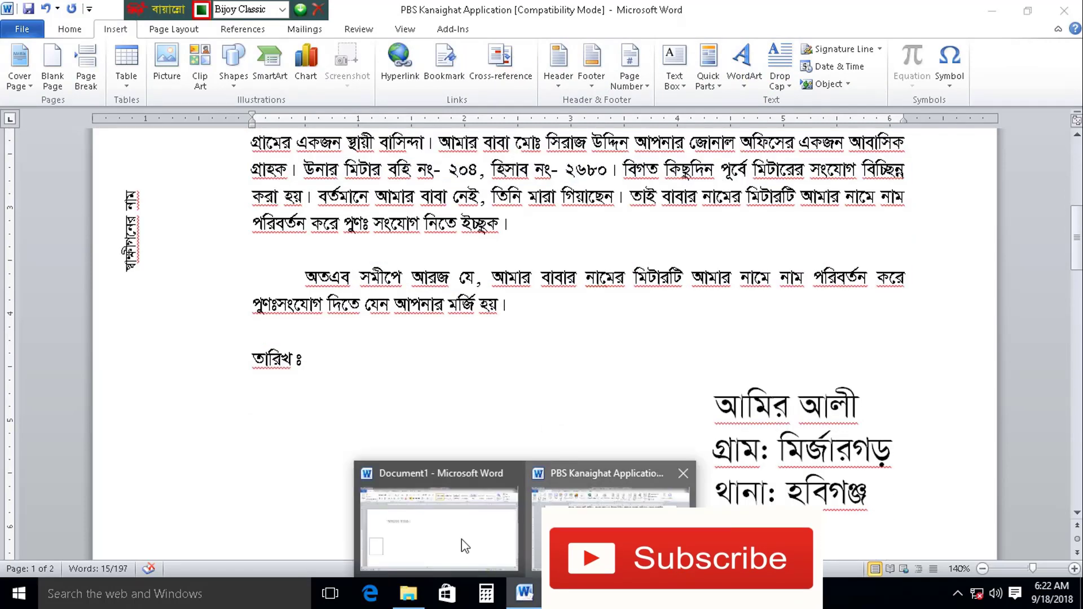
{"action": "left_click", "coordinate": [462, 540]}
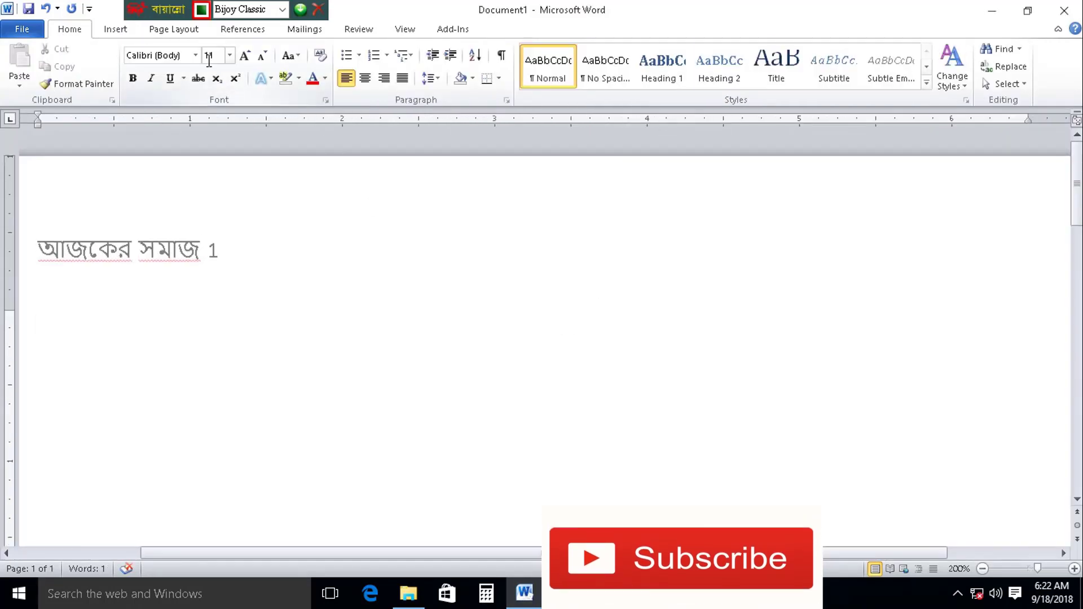
Step: Add a green WordArt to Document1 and replace its placeholder with জন্ম স্মরণিকা in Unicode
{"action": "left_click", "coordinate": [115, 29]}
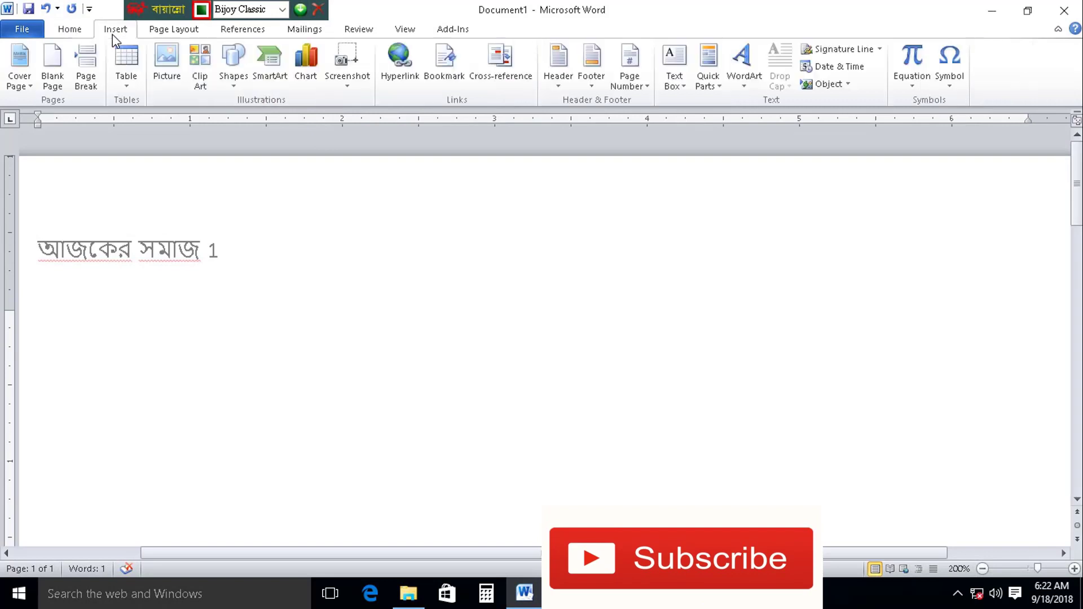
{"action": "left_click", "coordinate": [744, 62]}
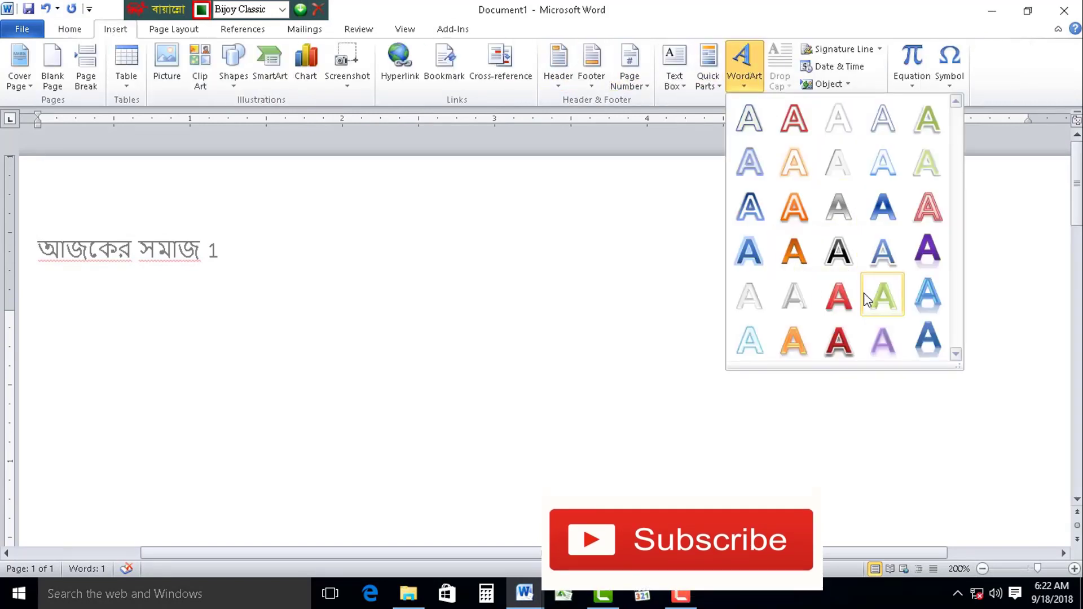
{"action": "left_click", "coordinate": [884, 294]}
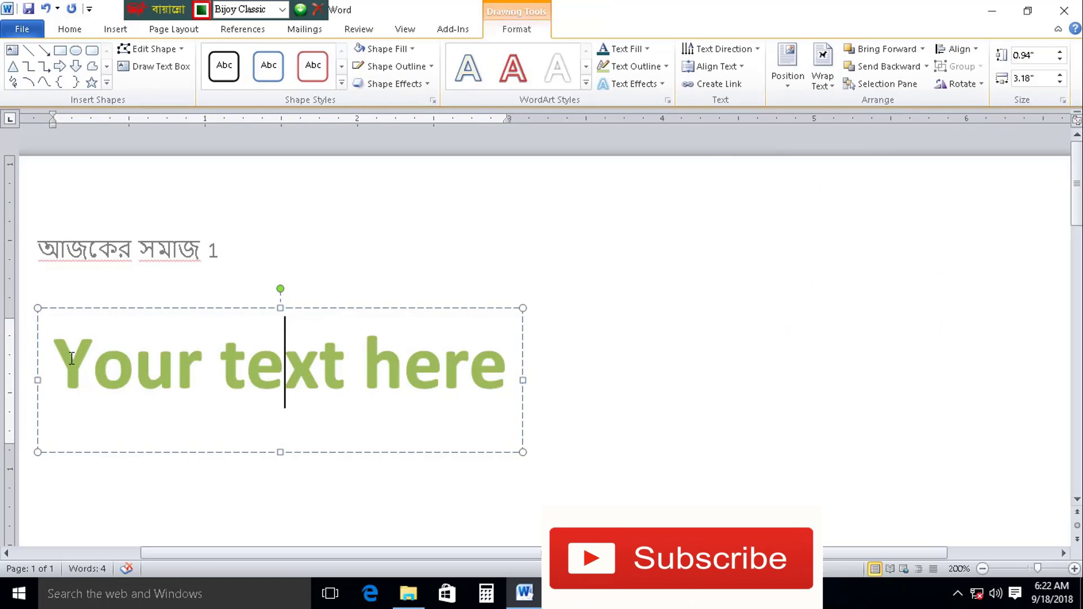
{"action": "triple_click", "coordinate": [279, 353]}
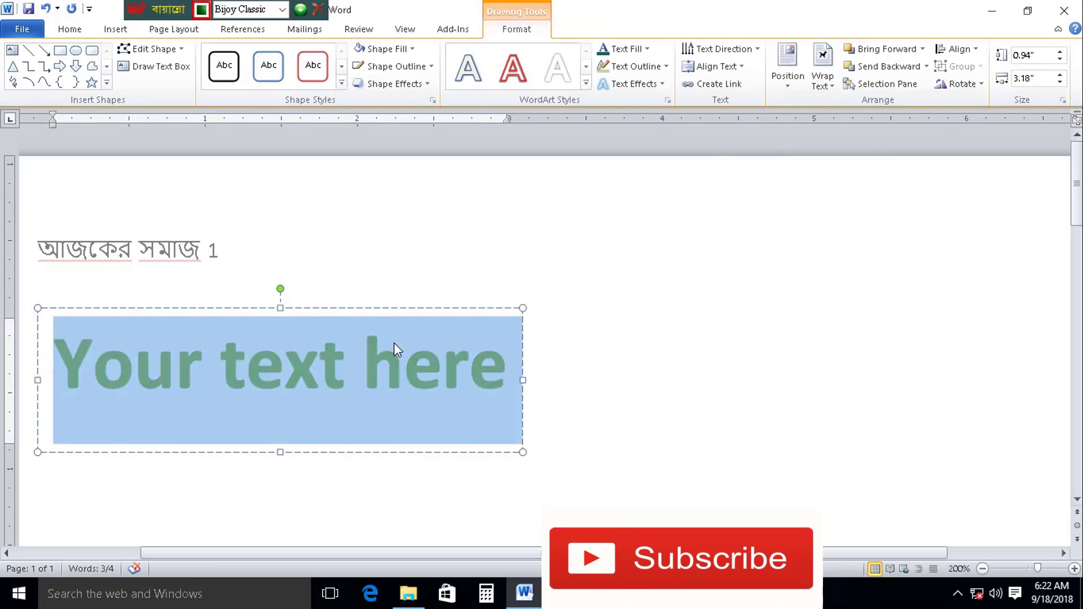
{"action": "key", "text": "ctrl+alt+v"}
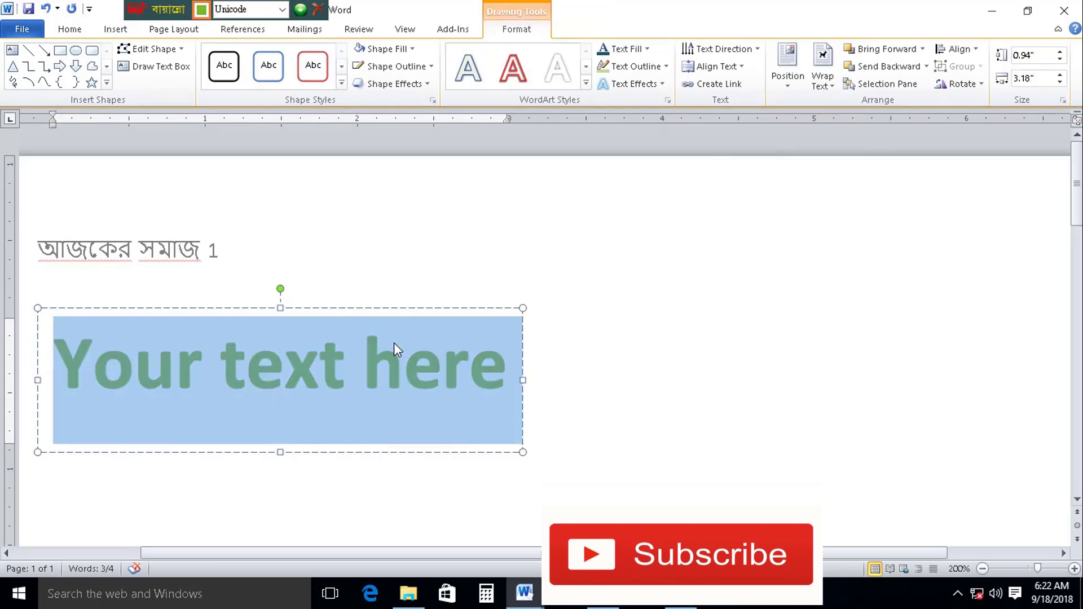
{"action": "type", "text": "জন্ম"}
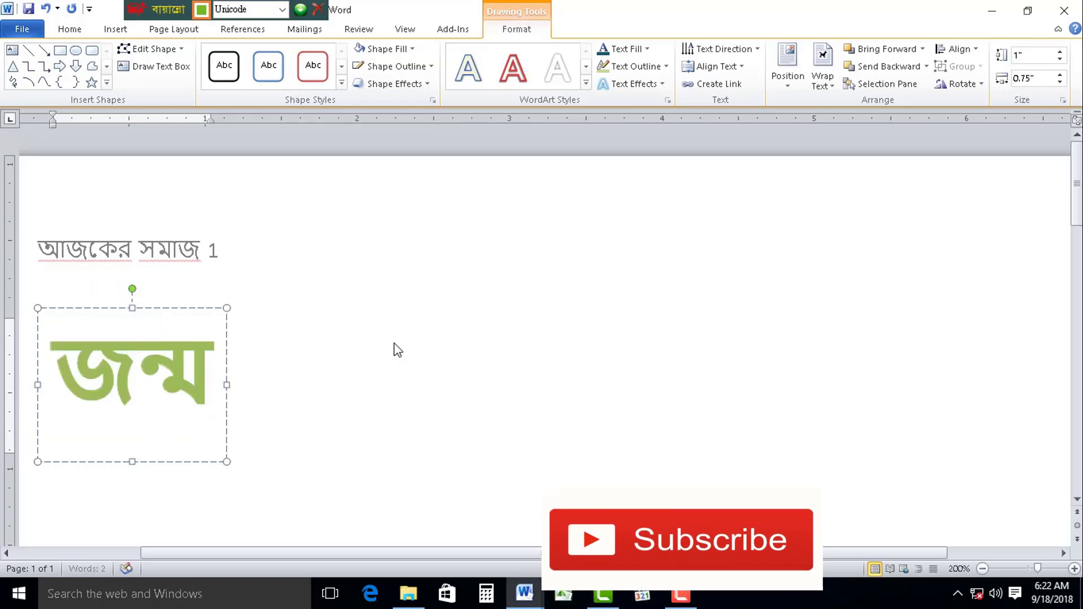
{"action": "type", "text": " স্মরণিক"}
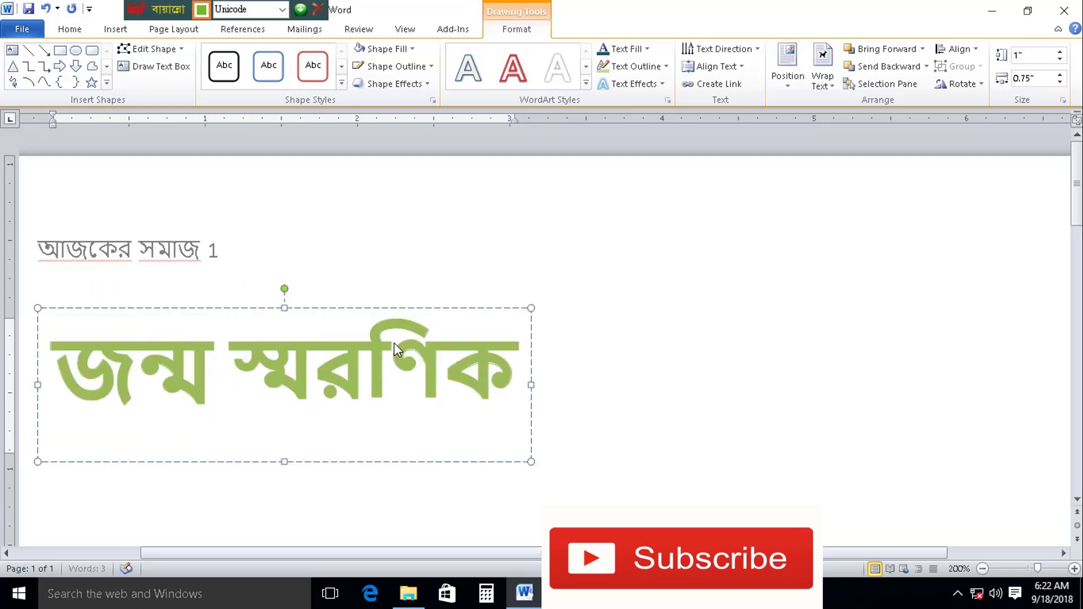
{"action": "type", "text": "া"}
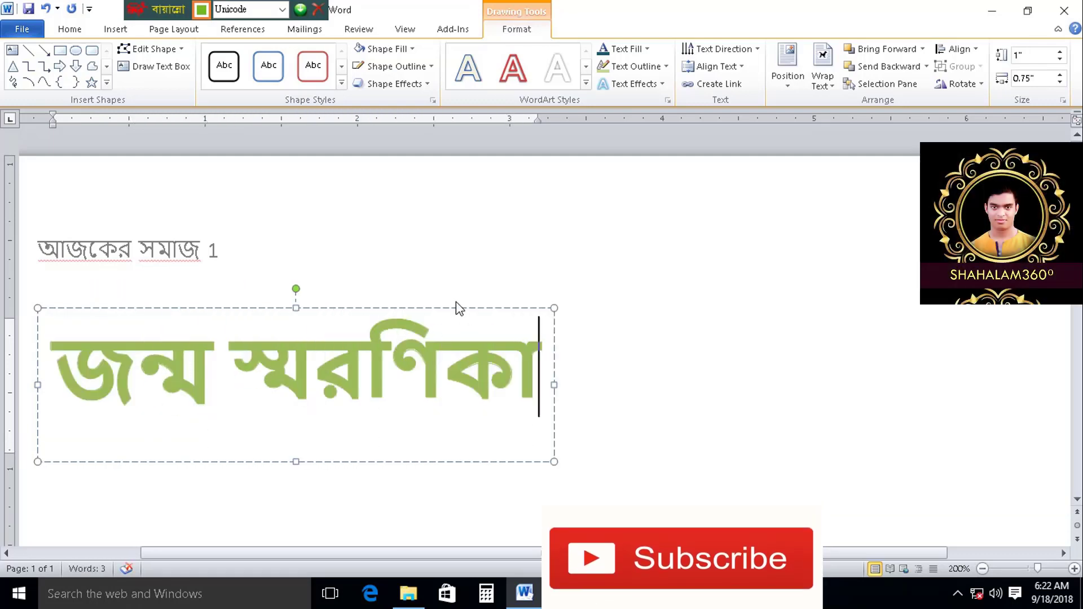
Step: Move the জন্ম স্মরণিকা WordArt right and give it the green shadowed WordArt style
{"action": "left_click_drag", "start_coordinate": [452, 310], "coordinate": [576, 298]}
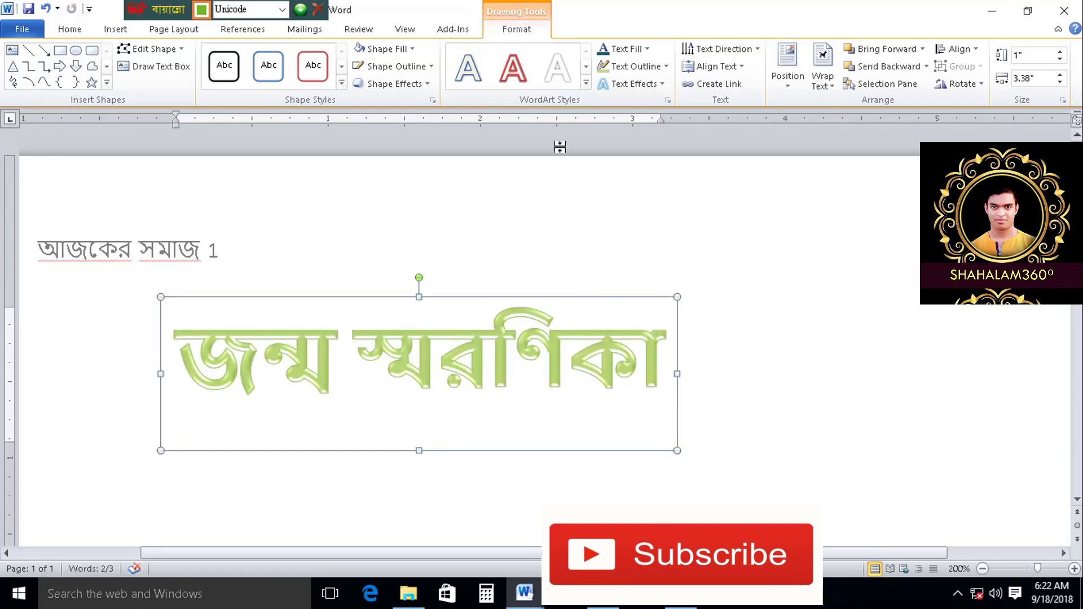
{"action": "left_click", "coordinate": [586, 83]}
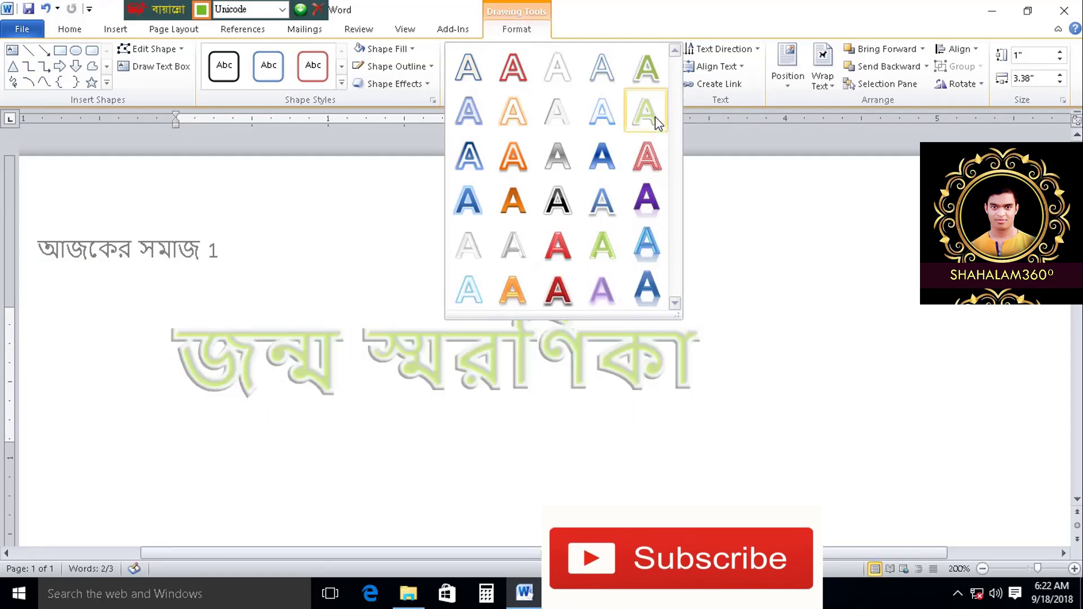
{"action": "left_click", "coordinate": [652, 82]}
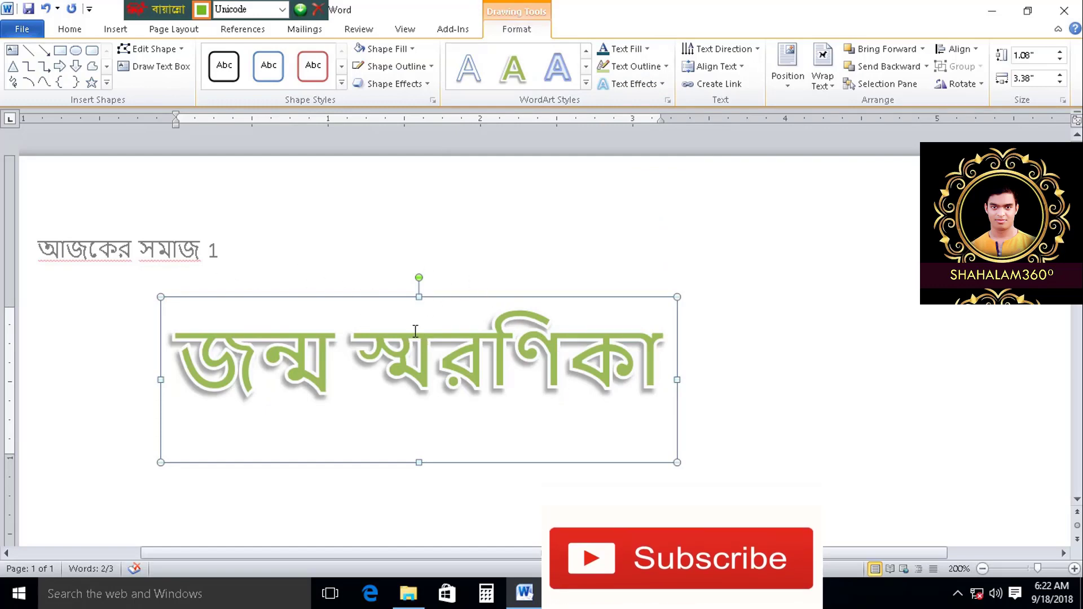
{"action": "left_click_drag", "start_coordinate": [242, 294], "coordinate": [294, 286]}
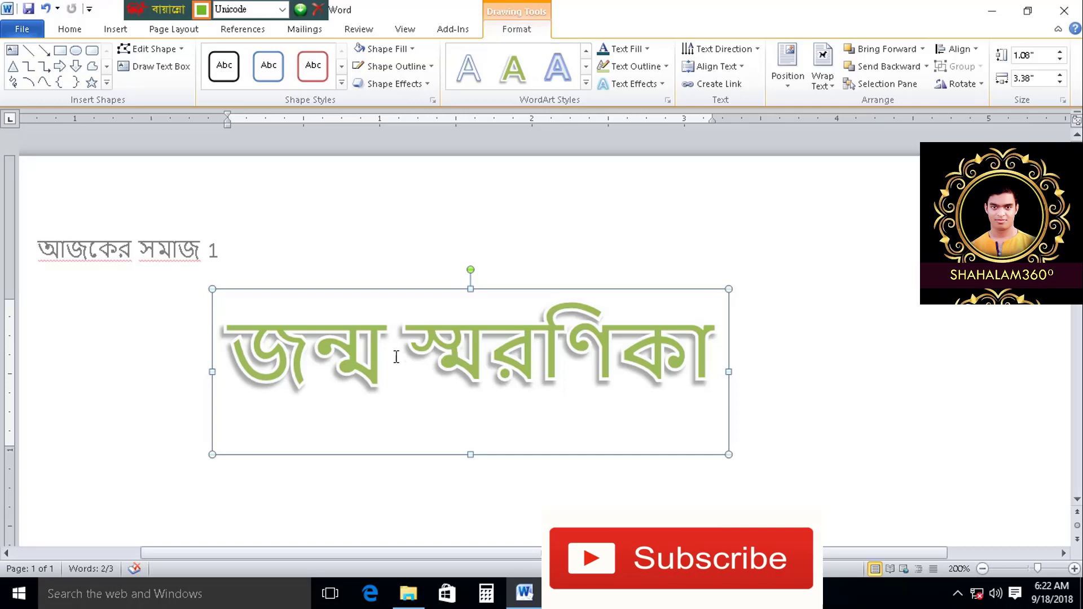
Step: Try the orange gradient shape style on the WordArt box, then a white-fill, black-outline style
{"action": "left_click", "coordinate": [342, 84]}
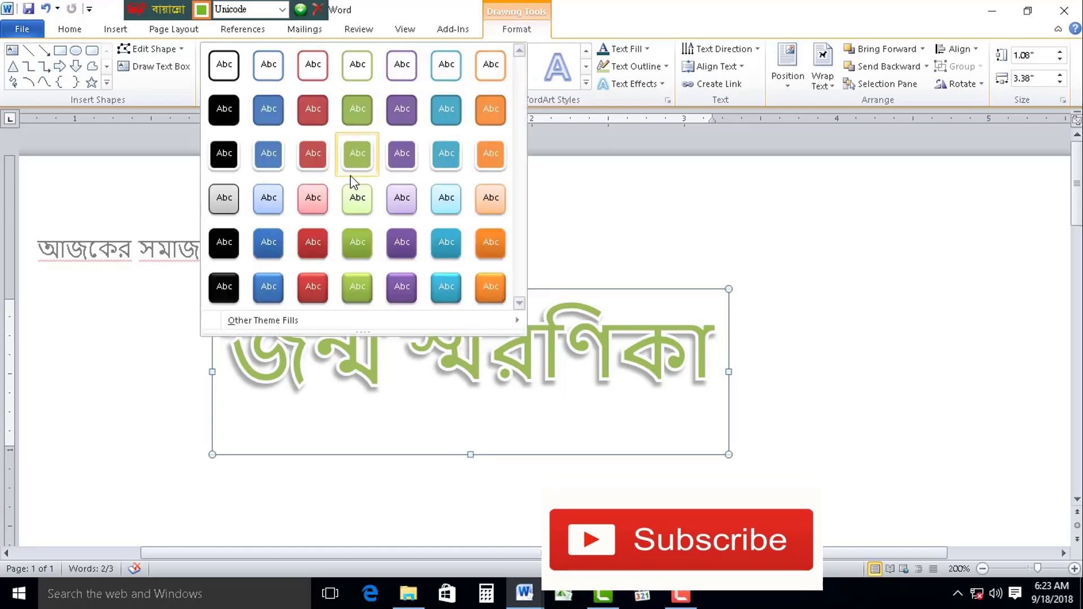
{"action": "left_click", "coordinate": [507, 260]}
{"action": "left_click", "coordinate": [529, 379]}
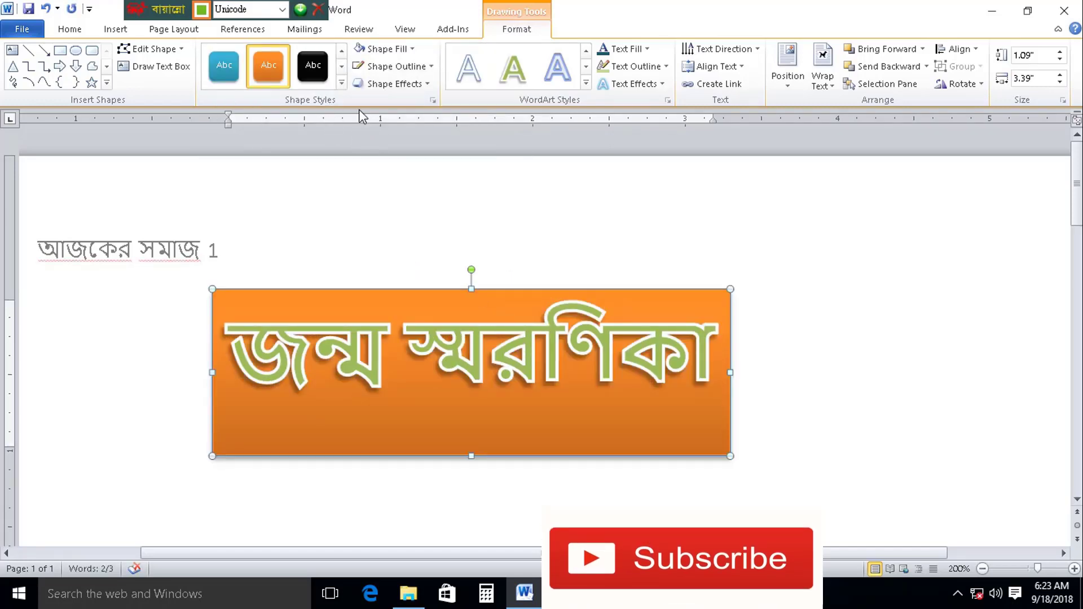
{"action": "left_click", "coordinate": [340, 84]}
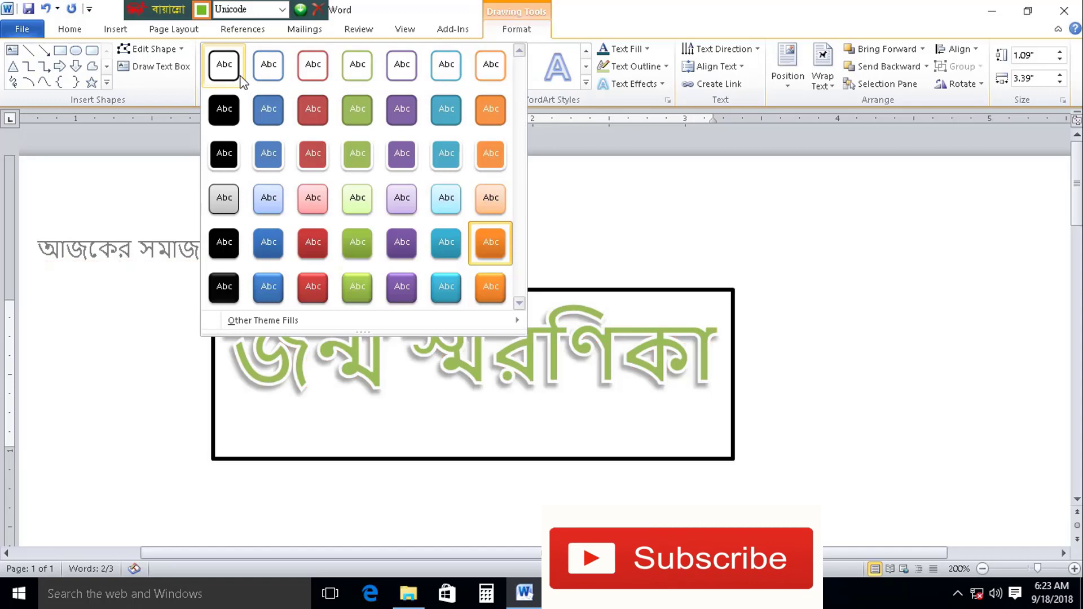
{"action": "left_click", "coordinate": [241, 79]}
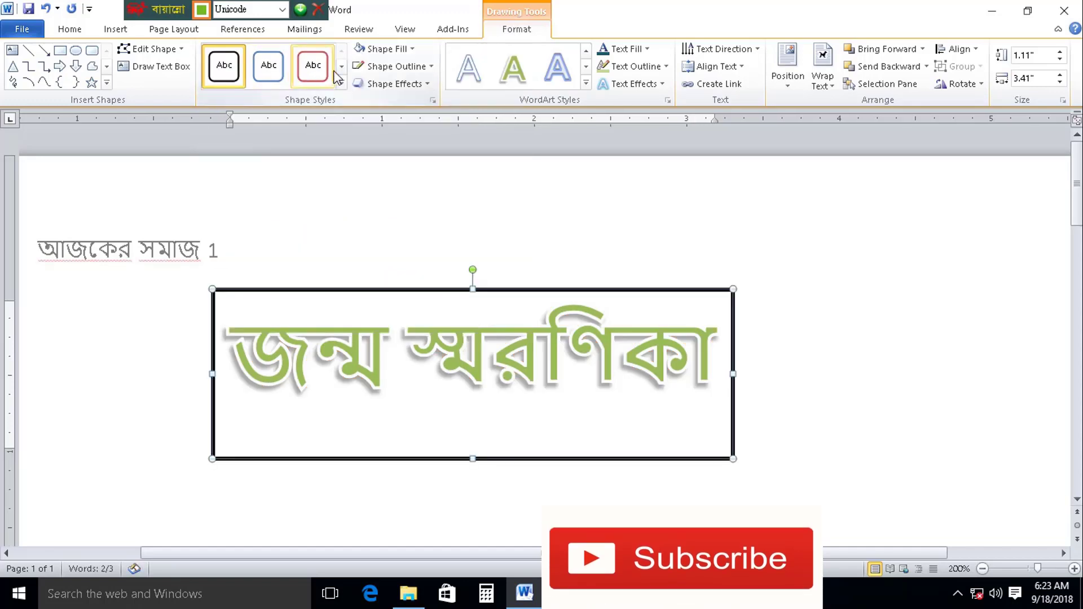
Step: Leave the banner box with no fill and change its outline to white
{"action": "left_click", "coordinate": [386, 49]}
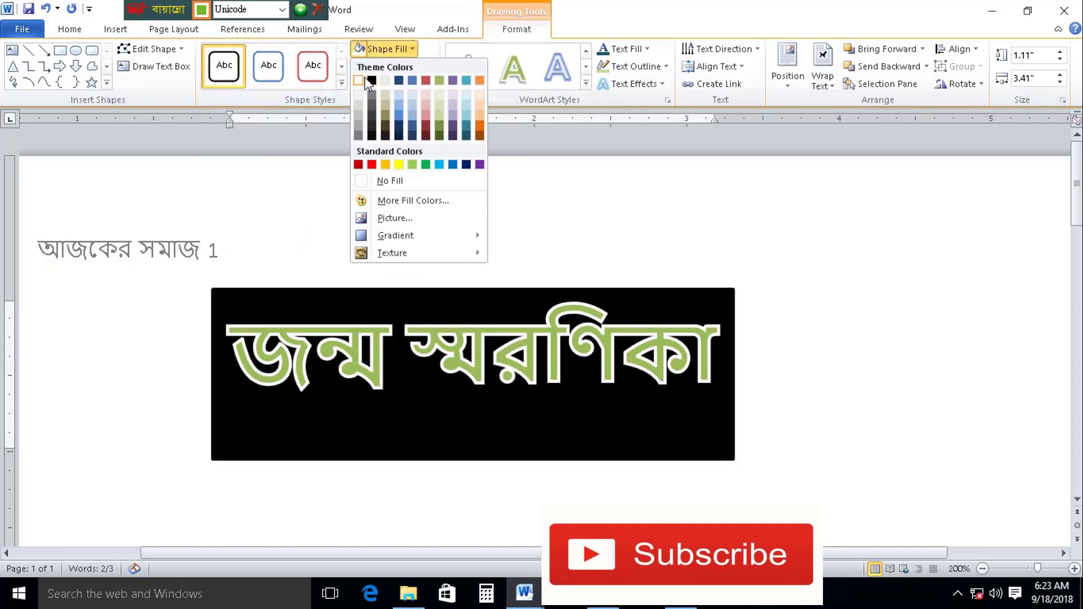
{"action": "left_click", "coordinate": [398, 67]}
{"action": "left_click", "coordinate": [402, 67]}
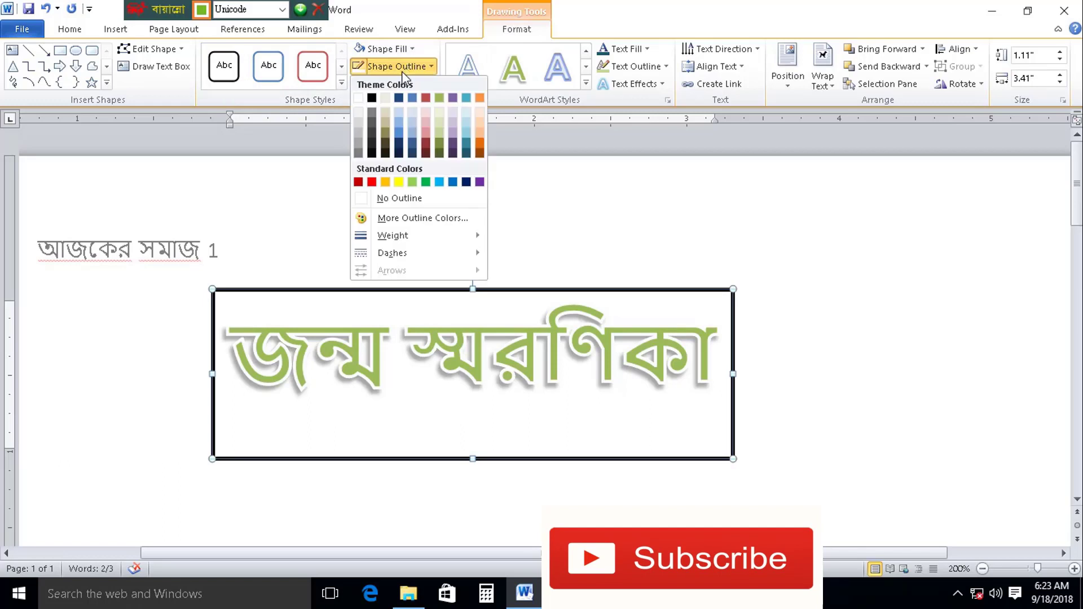
{"action": "left_click", "coordinate": [360, 98]}
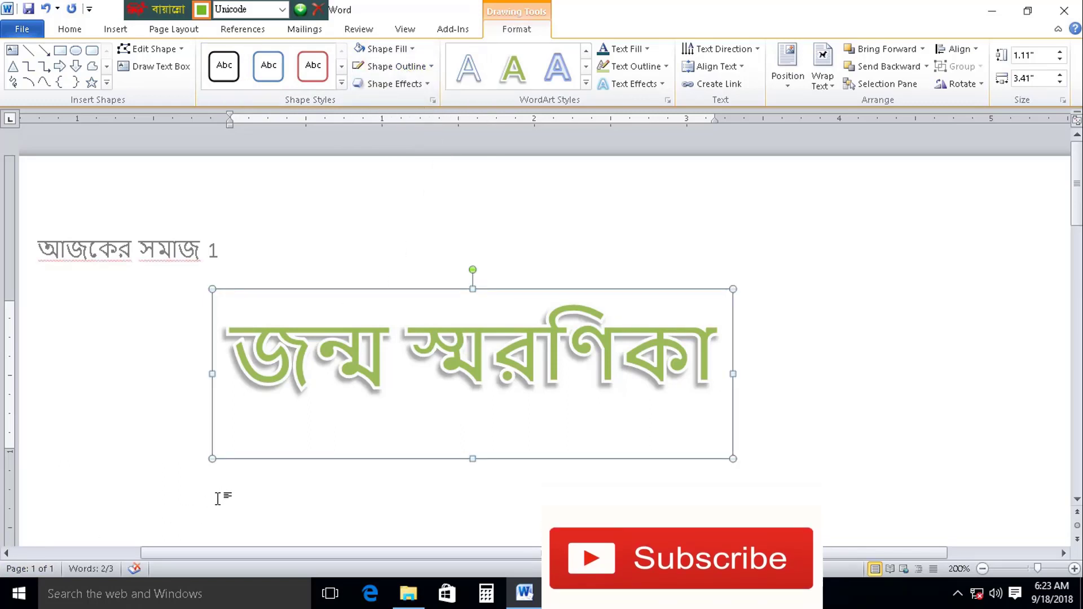
Step: Try the blue reflected WordArt style with a perspective 3-D rotation on the text
{"action": "left_click", "coordinate": [586, 84]}
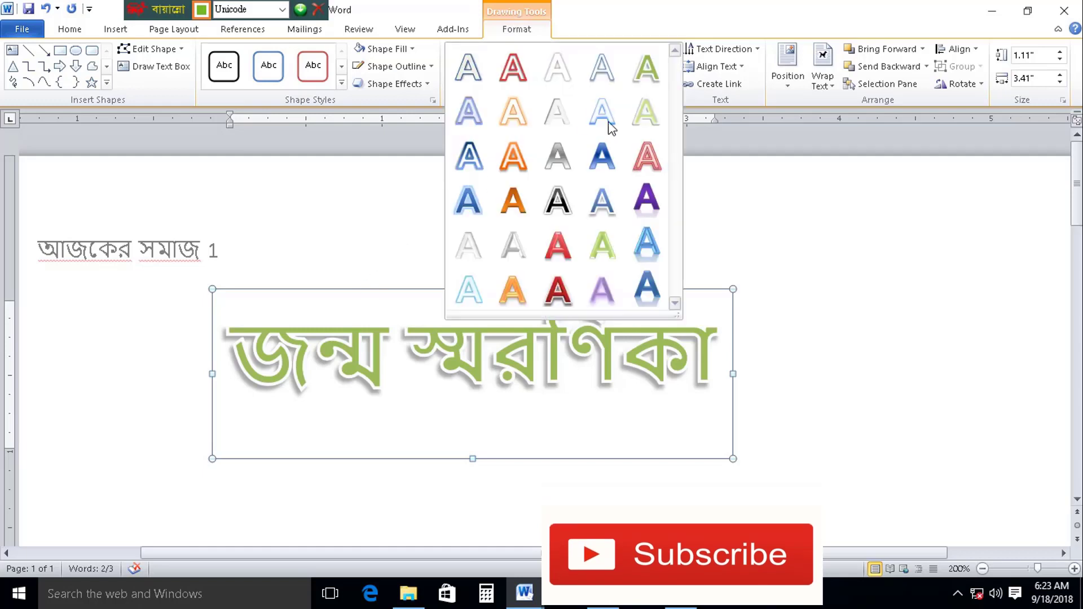
{"action": "left_click", "coordinate": [651, 282]}
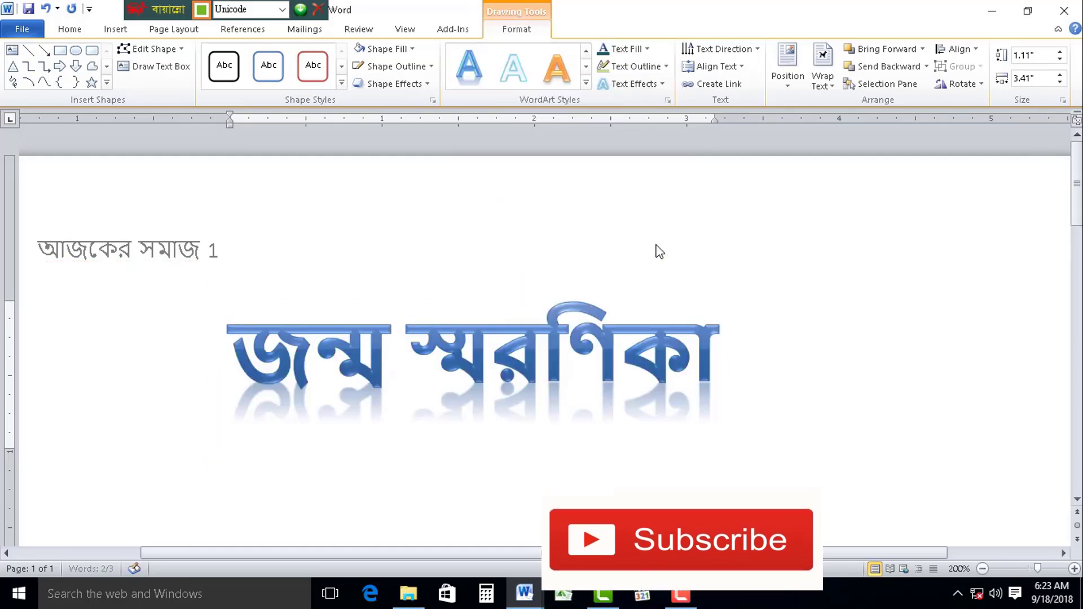
{"action": "left_click", "coordinate": [641, 88]}
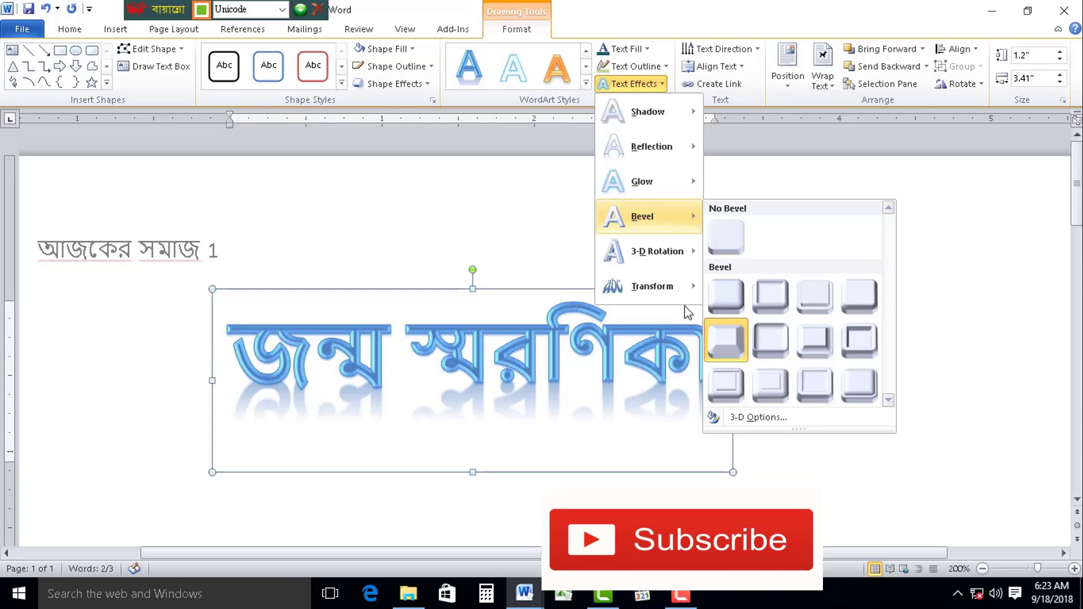
{"action": "mouse_move", "coordinate": [656, 251]}
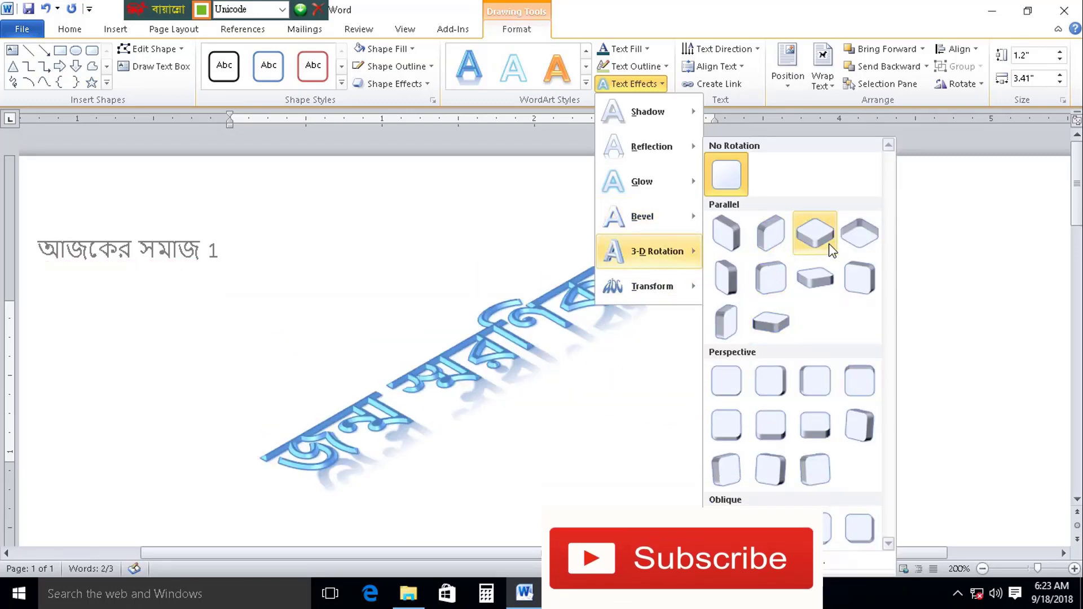
{"action": "left_click", "coordinate": [795, 418]}
Step: Move the banner up and right and apply the black outlined WordArt text style
{"action": "left_click_drag", "start_coordinate": [560, 292], "coordinate": [615, 250]}
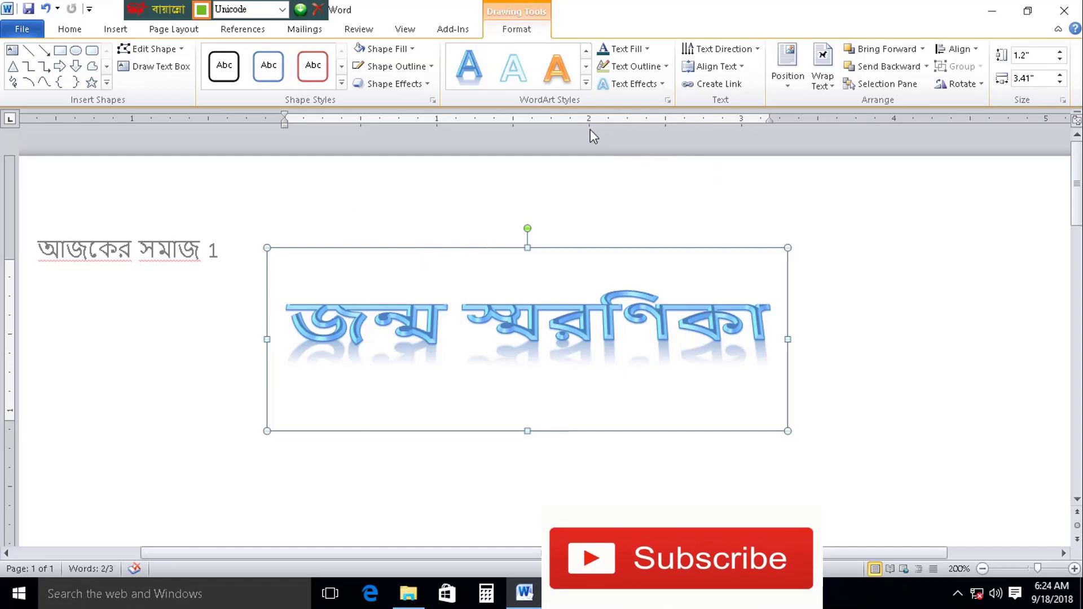
{"action": "left_click", "coordinate": [587, 83]}
{"action": "left_click", "coordinate": [559, 201]}
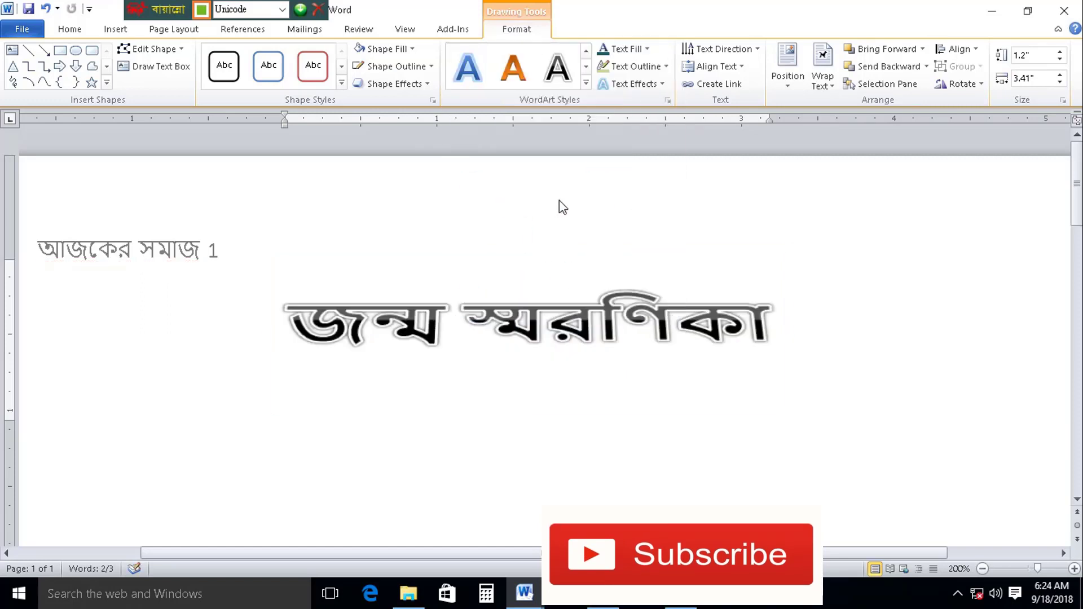
{"action": "left_click", "coordinate": [343, 85]}
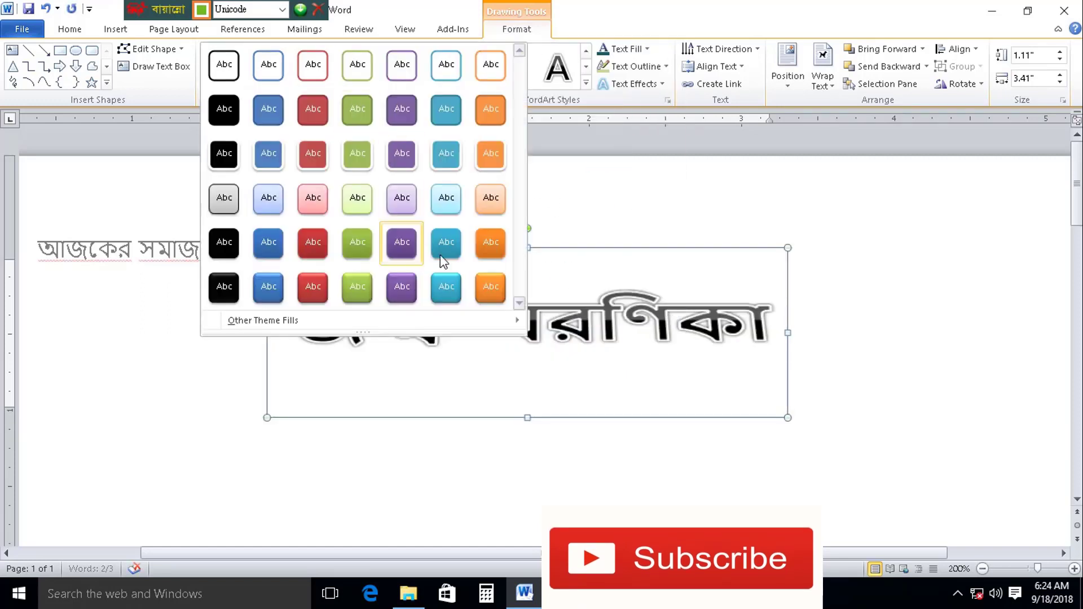
Step: Apply the orange gradient shape style to the banner box, then deselect it
{"action": "left_click", "coordinate": [495, 289]}
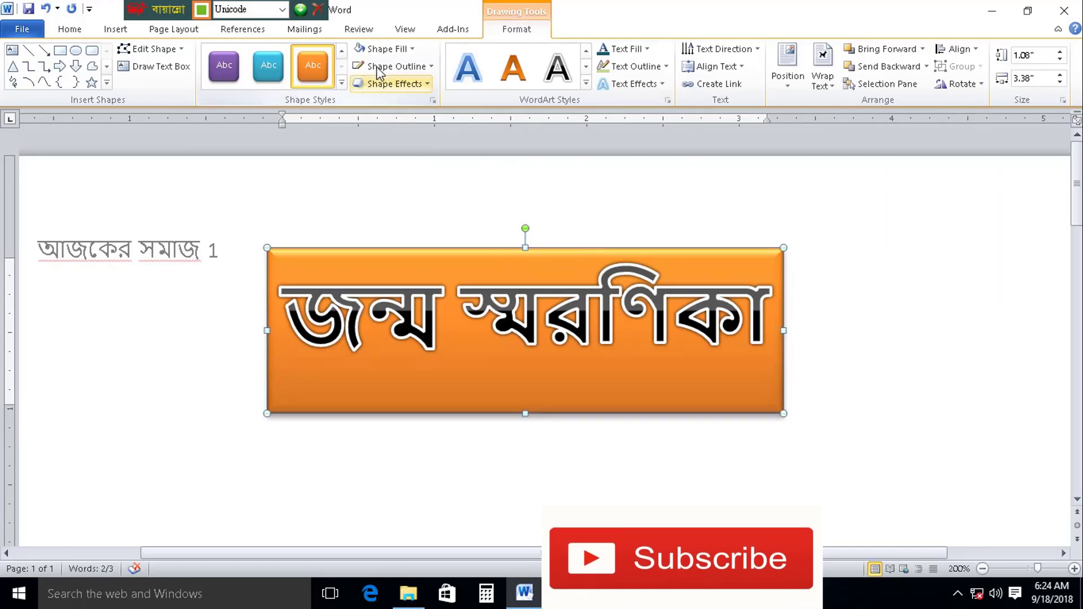
{"action": "left_click", "coordinate": [228, 29]}
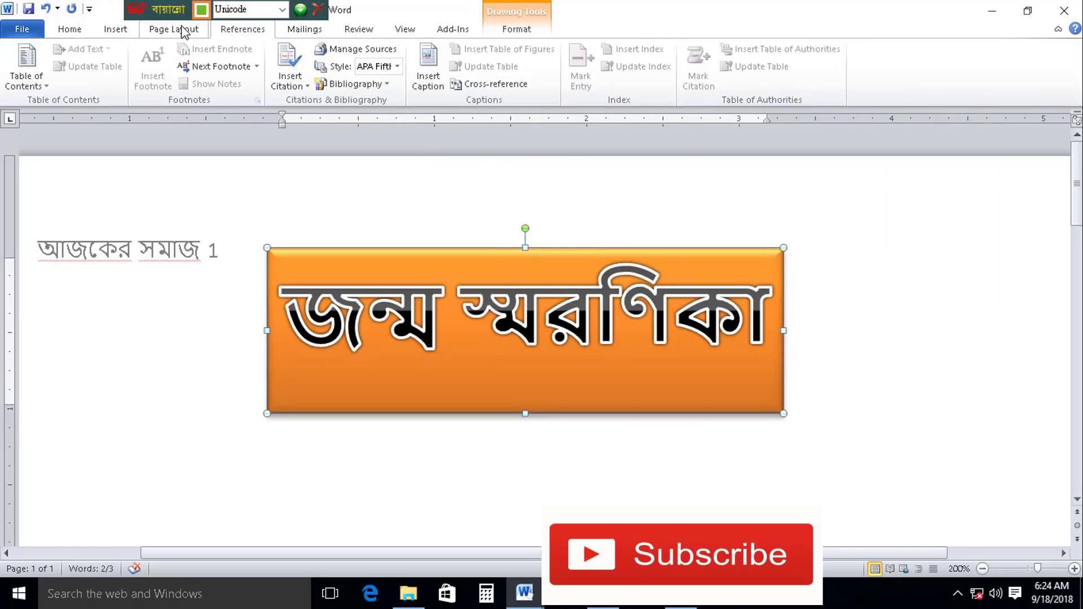
{"action": "left_click", "coordinate": [183, 31]}
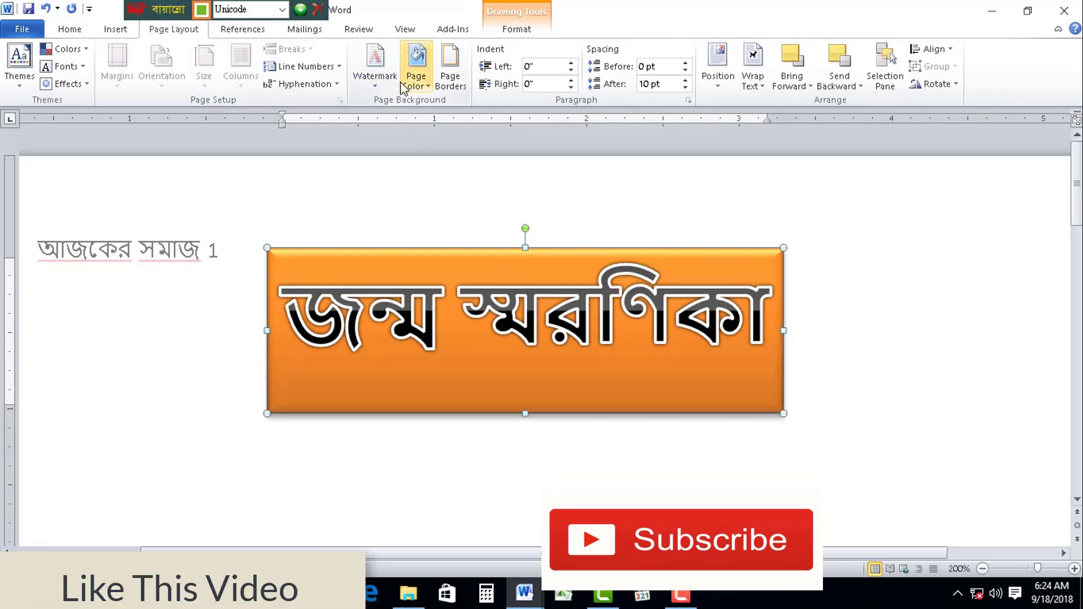
{"action": "left_click", "coordinate": [483, 455]}
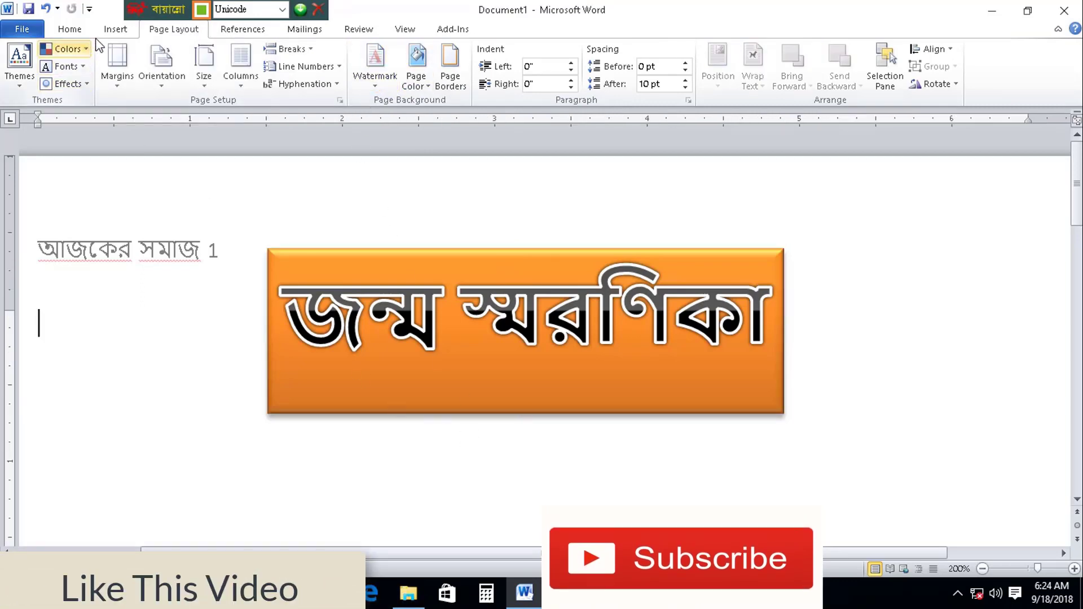
{"action": "left_click", "coordinate": [113, 30]}
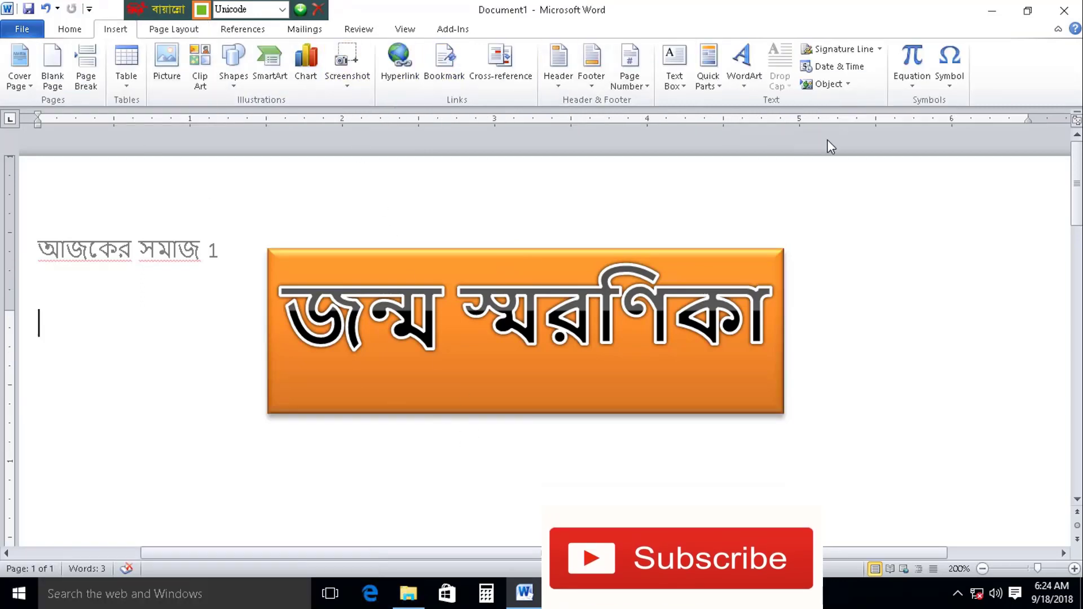
Step: Insert an equation with a stacked fraction reading 100 over 700
{"action": "left_click", "coordinate": [912, 68]}
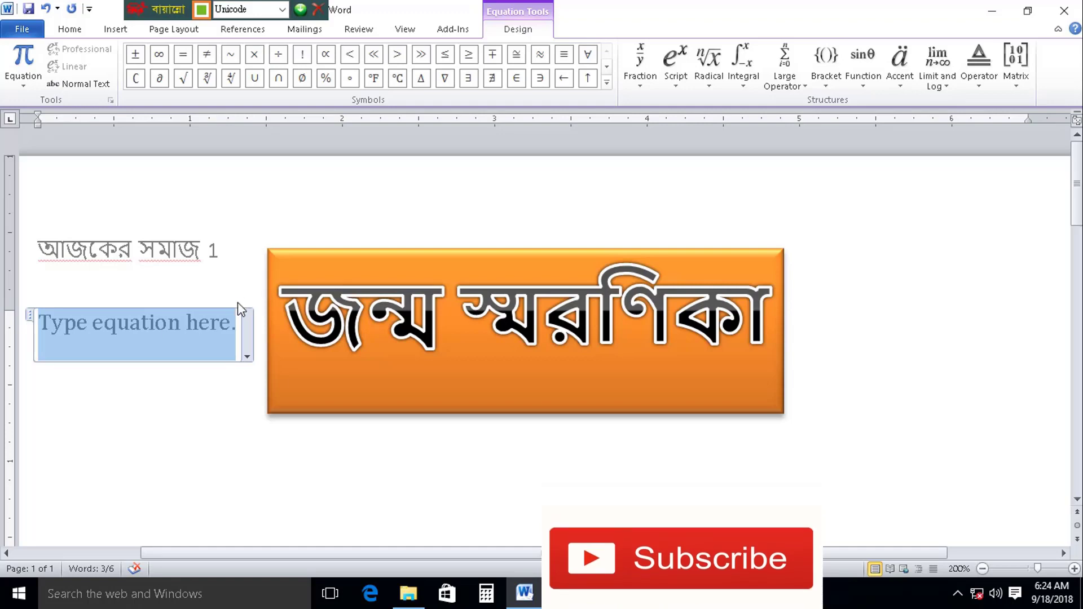
{"action": "scroll", "coordinate": [200, 380], "scroll_direction": "up", "scroll_amount": 6, "text": "ctrl"}
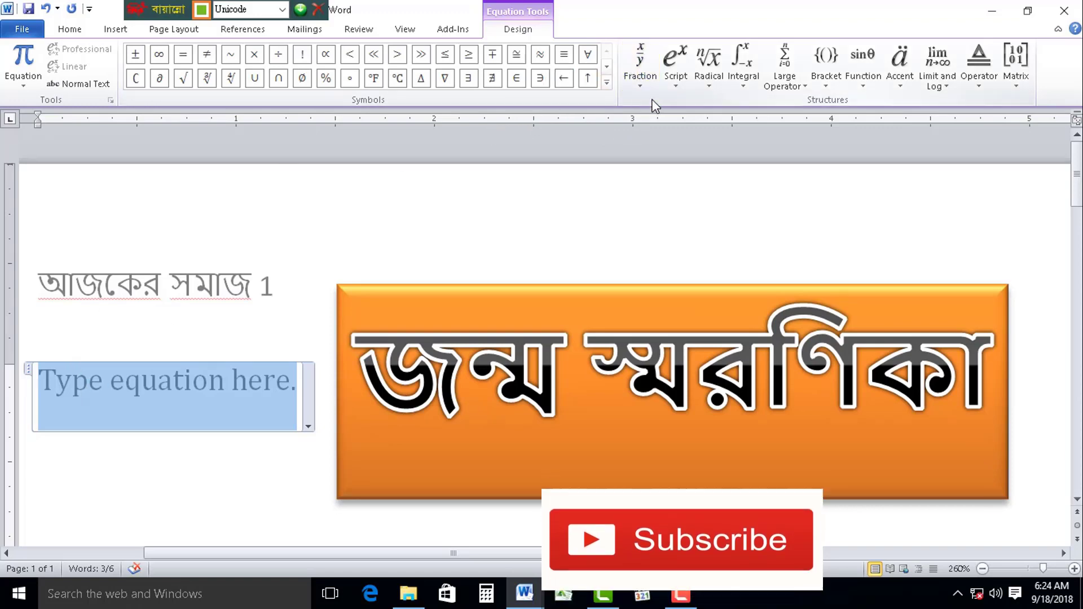
{"action": "left_click", "coordinate": [649, 75]}
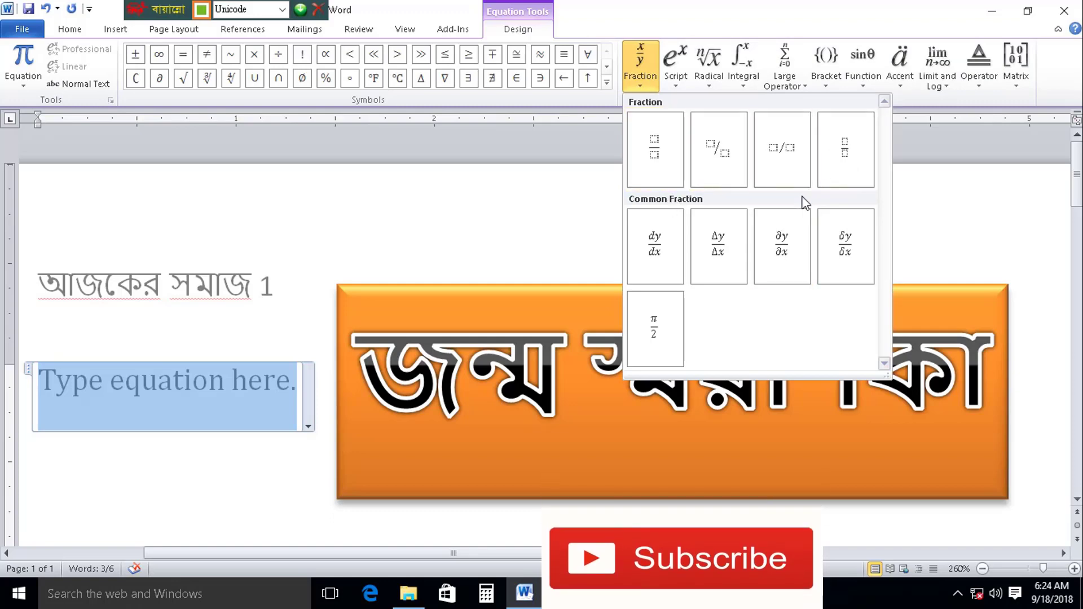
{"action": "left_click", "coordinate": [839, 165]}
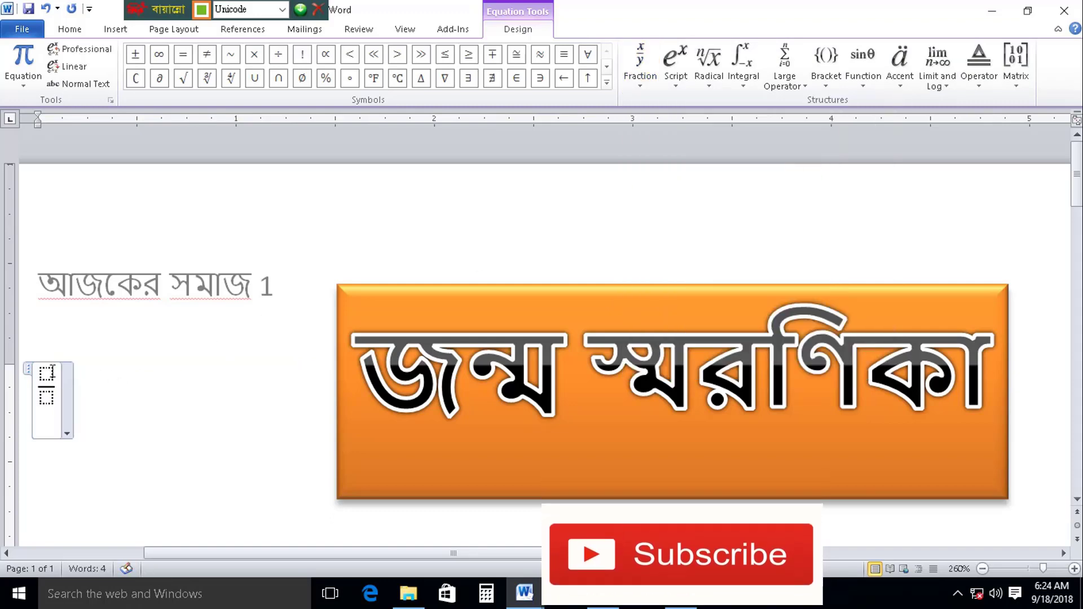
{"action": "type", "text": "1"}
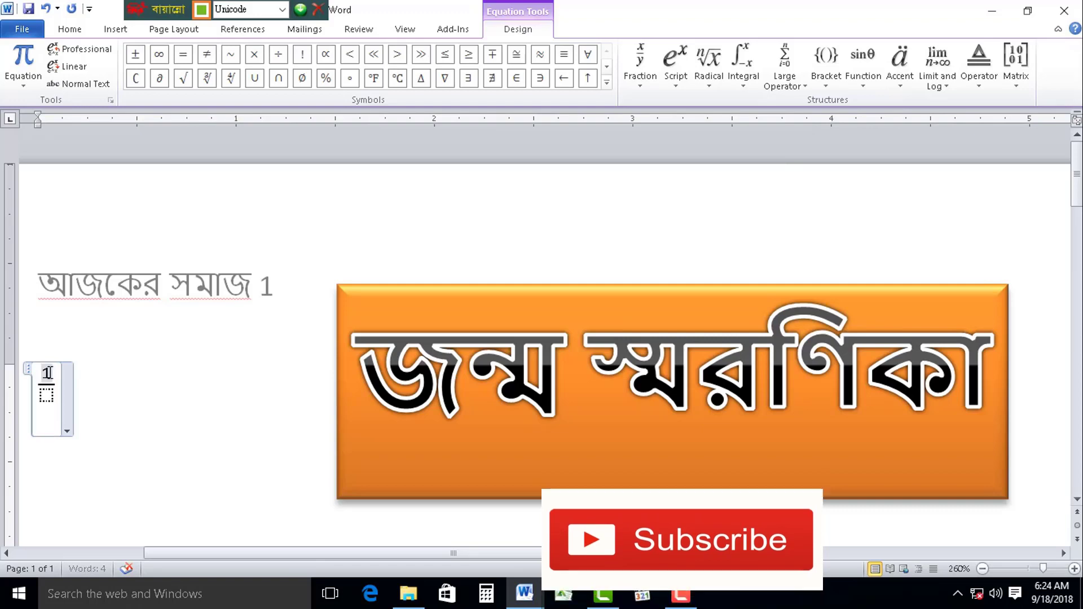
{"action": "type", "text": "00"}
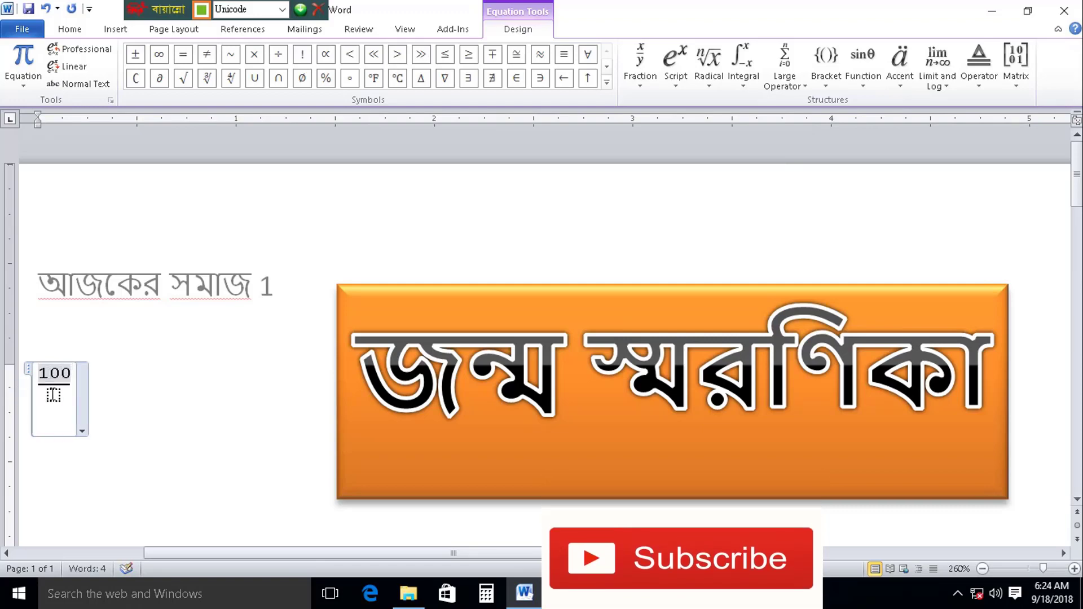
{"action": "type", "text": "/700"}
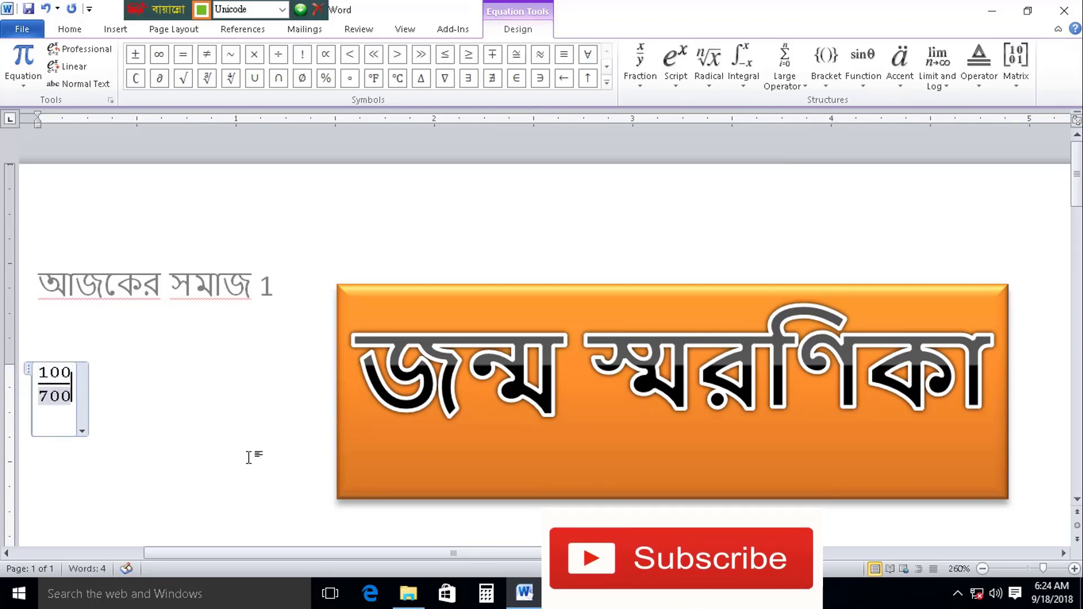
{"action": "left_click", "coordinate": [150, 414]}
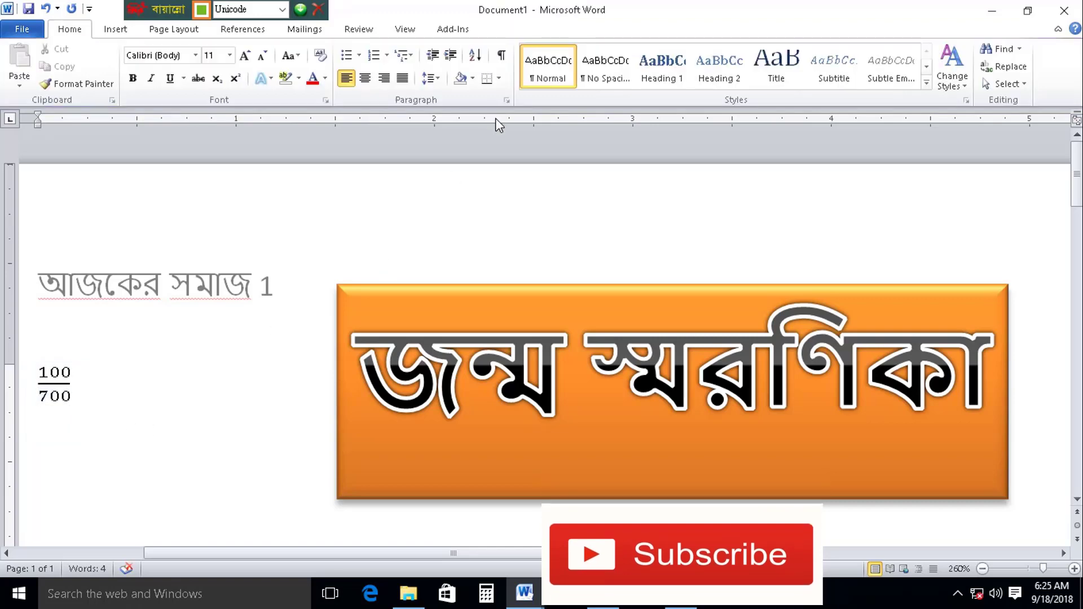
Step: Insert the quadratic formula beside the 100/700 fraction in the equation
{"action": "left_click", "coordinate": [107, 37]}
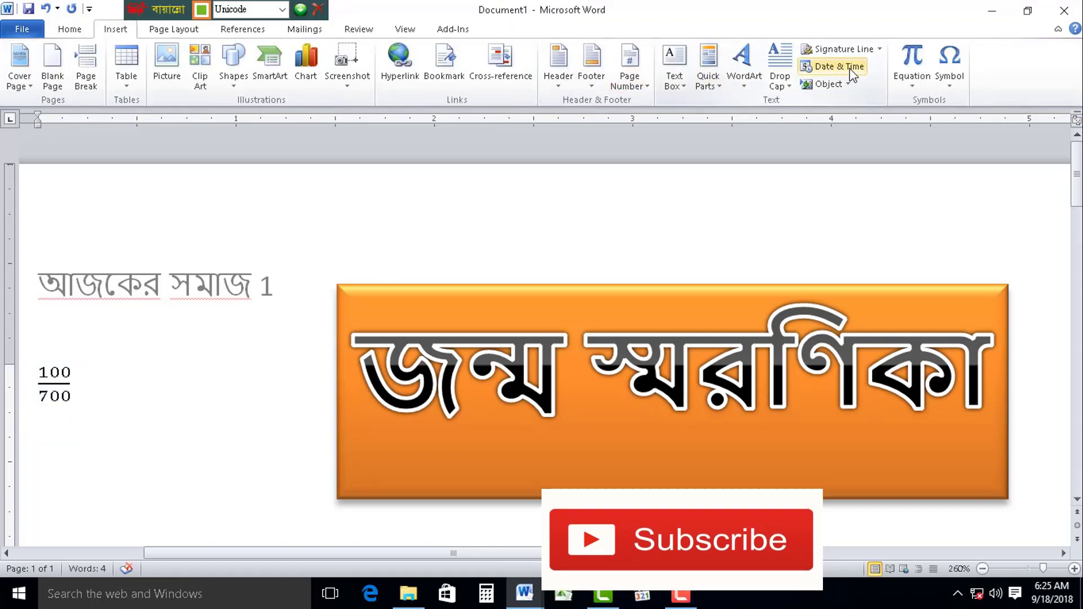
{"action": "left_click", "coordinate": [904, 56]}
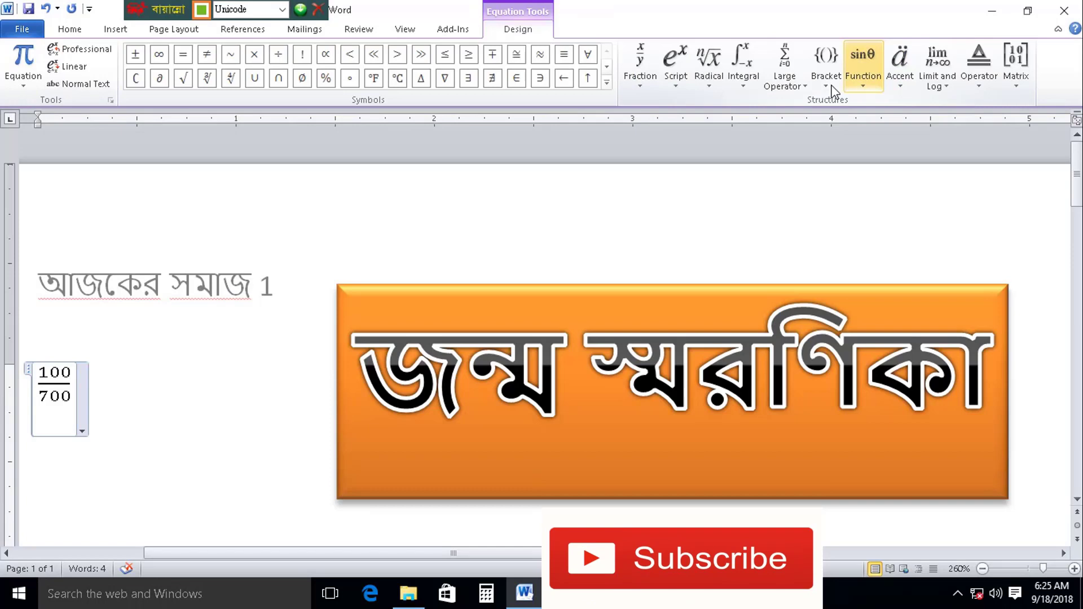
{"action": "left_click", "coordinate": [705, 62]}
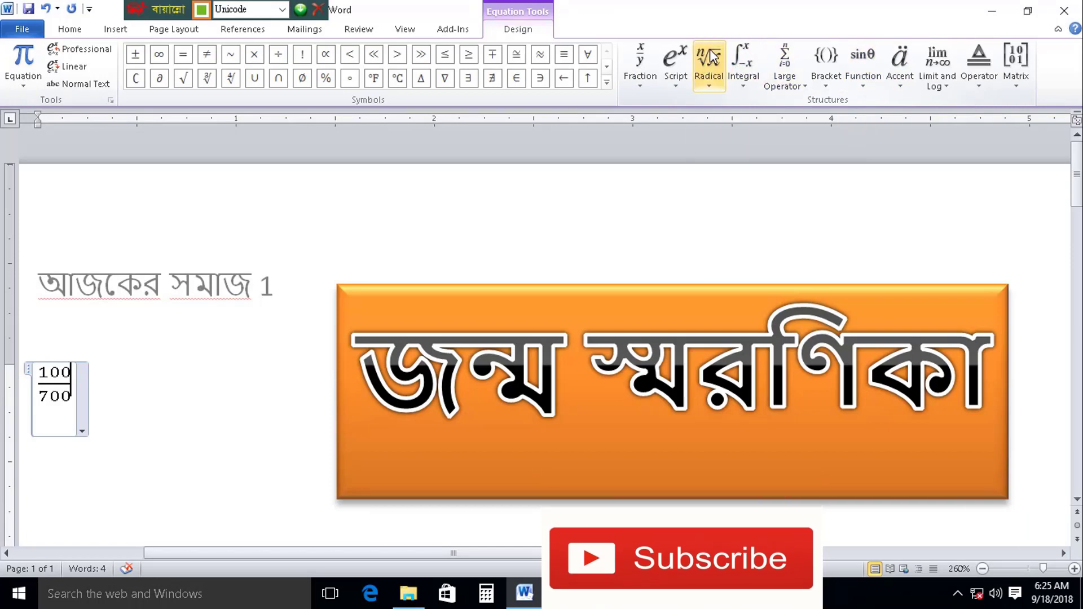
{"action": "left_click", "coordinate": [757, 244]}
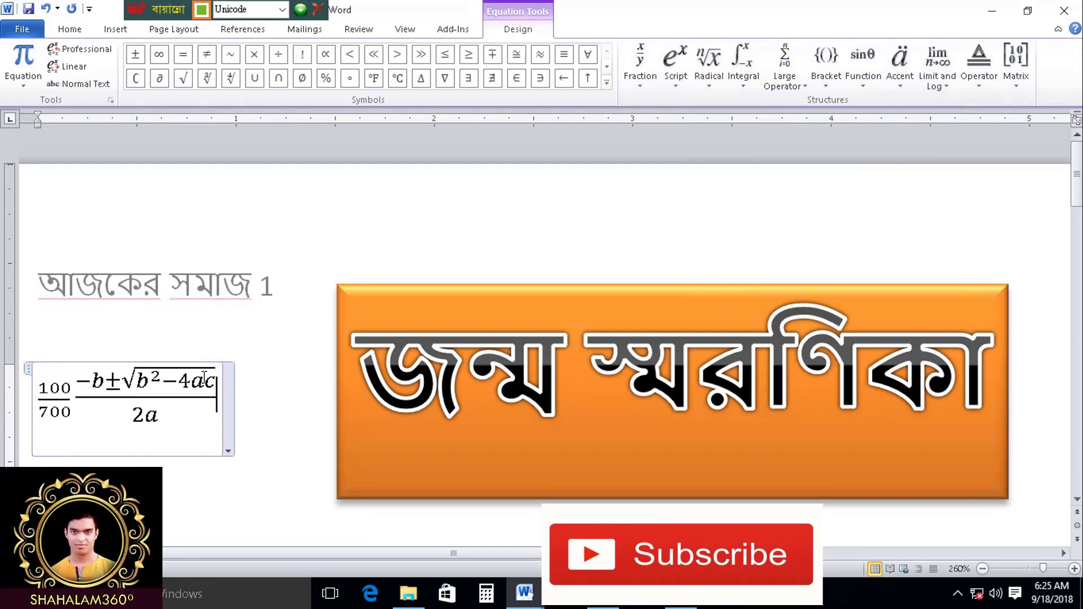
Step: Edit the formula to read −d±√(b²−4ac) over 3a
{"action": "left_click", "coordinate": [129, 378]}
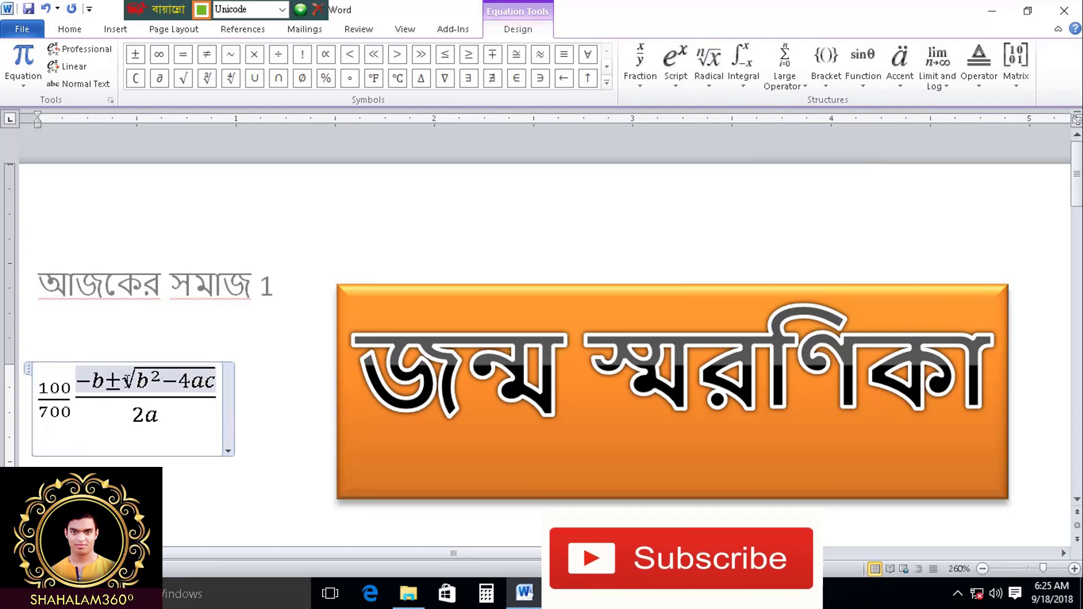
{"action": "key", "text": "BackSpace"}
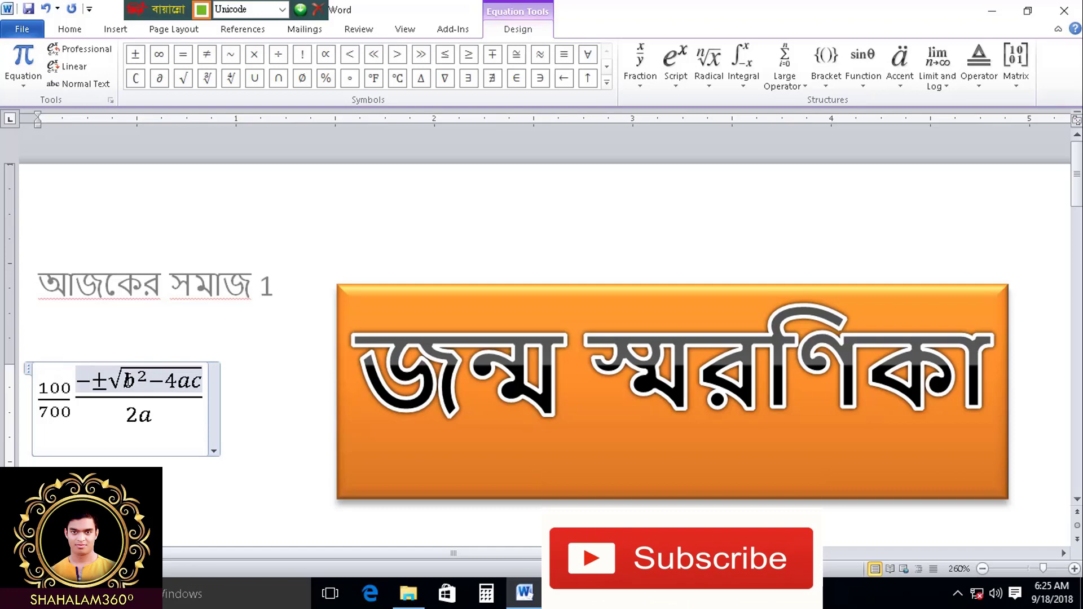
{"action": "key", "text": "F12"}
{"action": "type", "text": "d"}
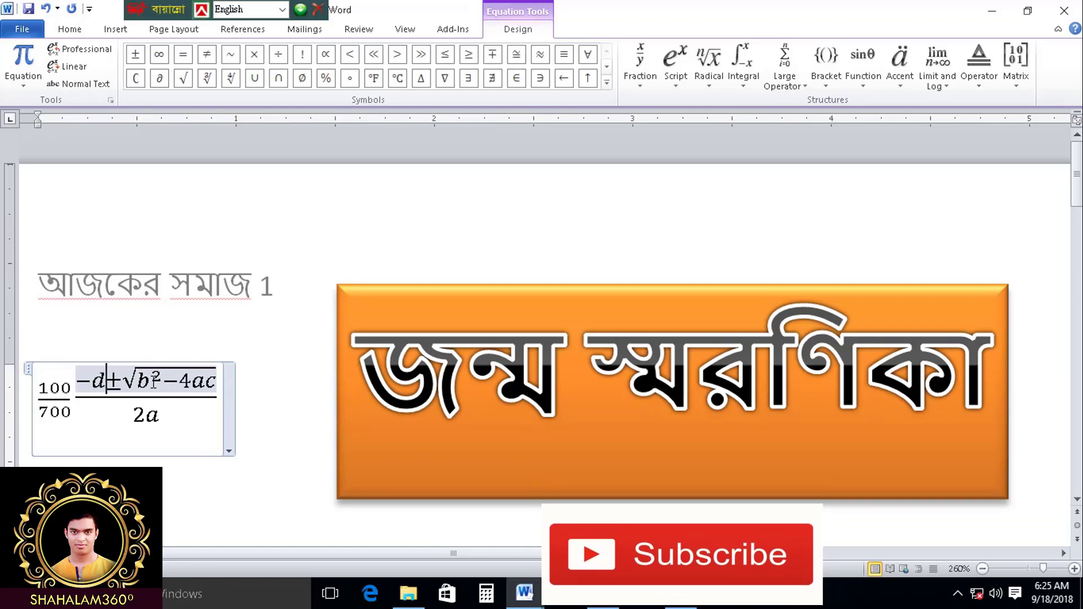
{"action": "key", "text": "BackSpace"}
{"action": "type", "text": "a"}
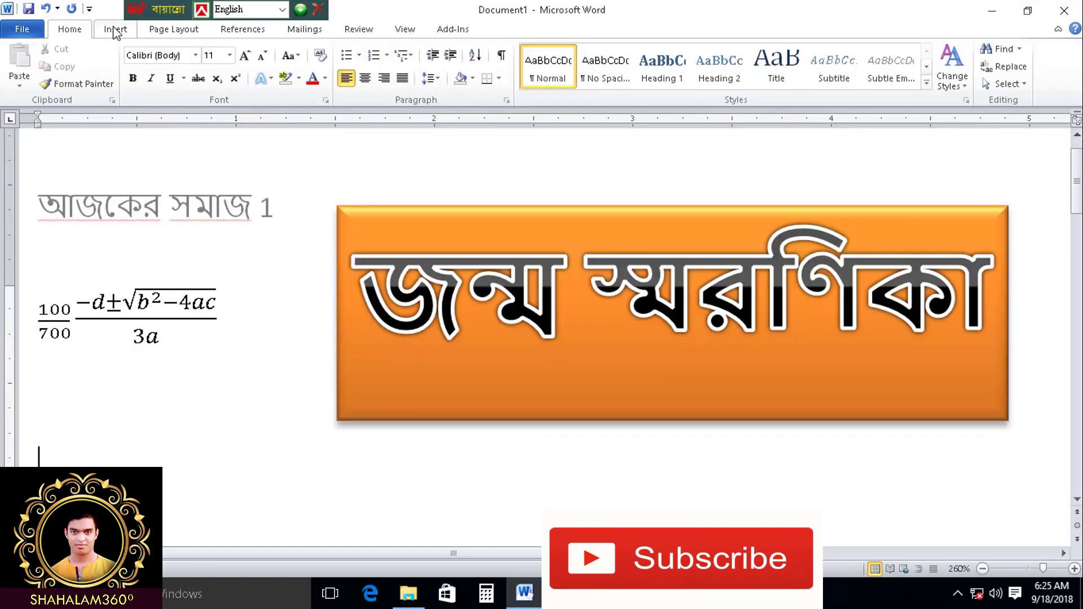
{"action": "left_click", "coordinate": [115, 29]}
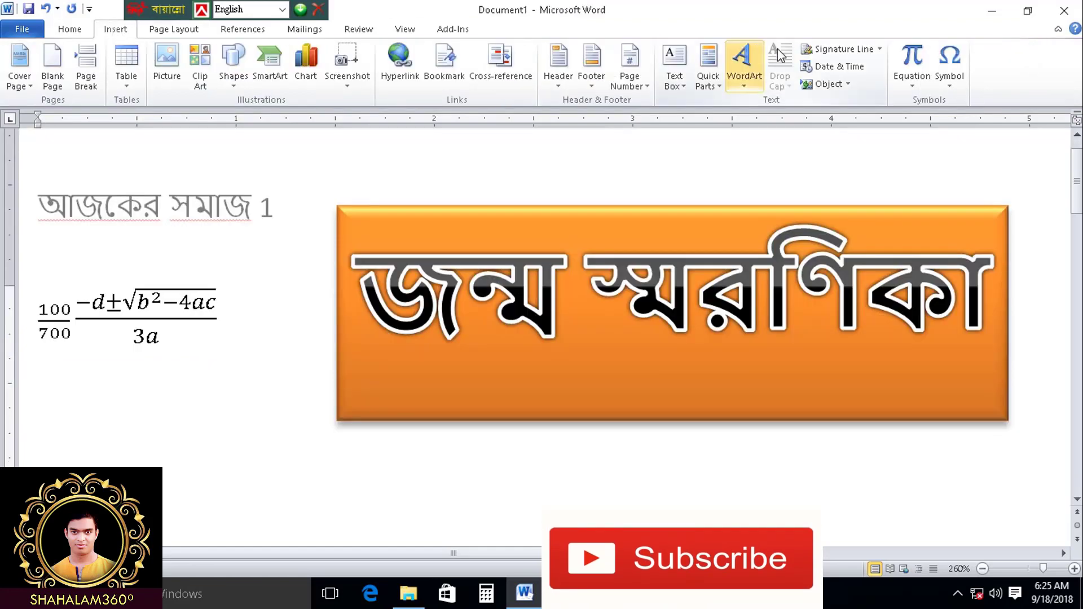
Step: Create a new equation holding β, picked from the basic math symbols gallery
{"action": "left_click", "coordinate": [912, 57]}
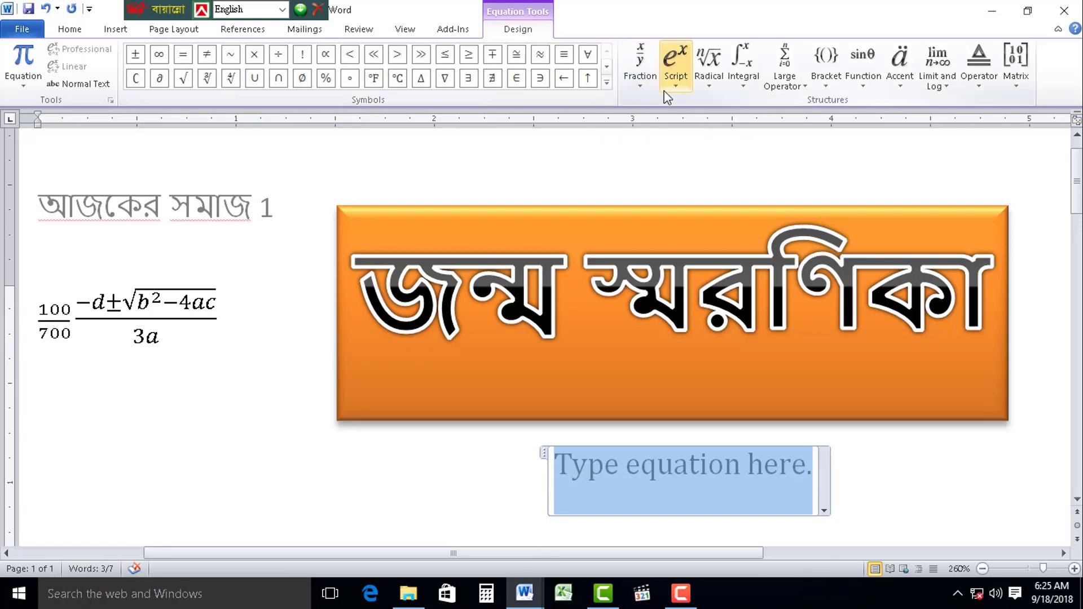
{"action": "left_click", "coordinate": [607, 82]}
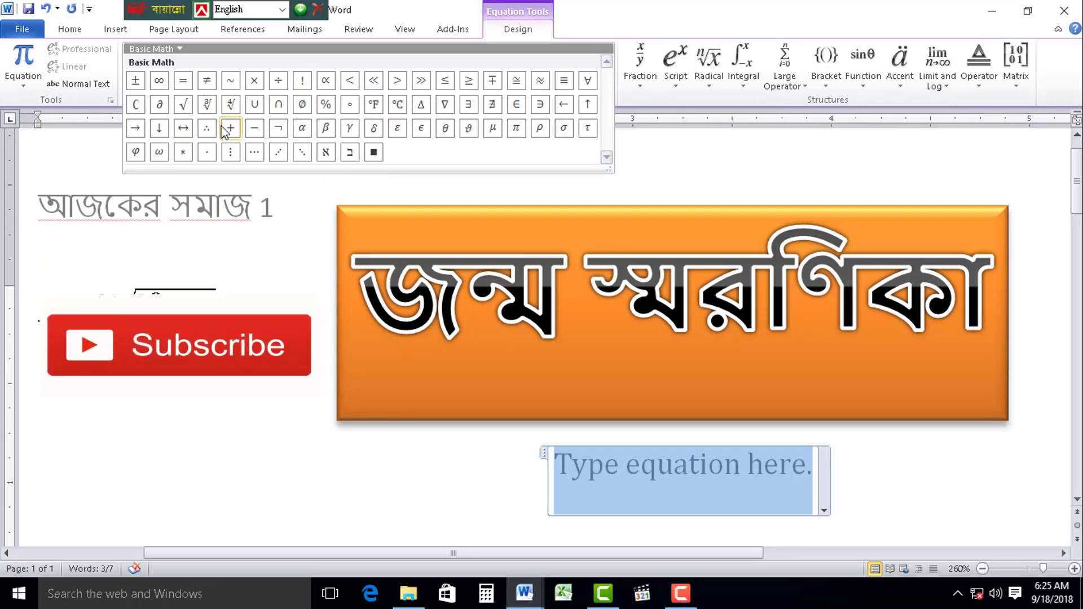
{"action": "left_click", "coordinate": [329, 134]}
{"action": "left_click", "coordinate": [306, 437]}
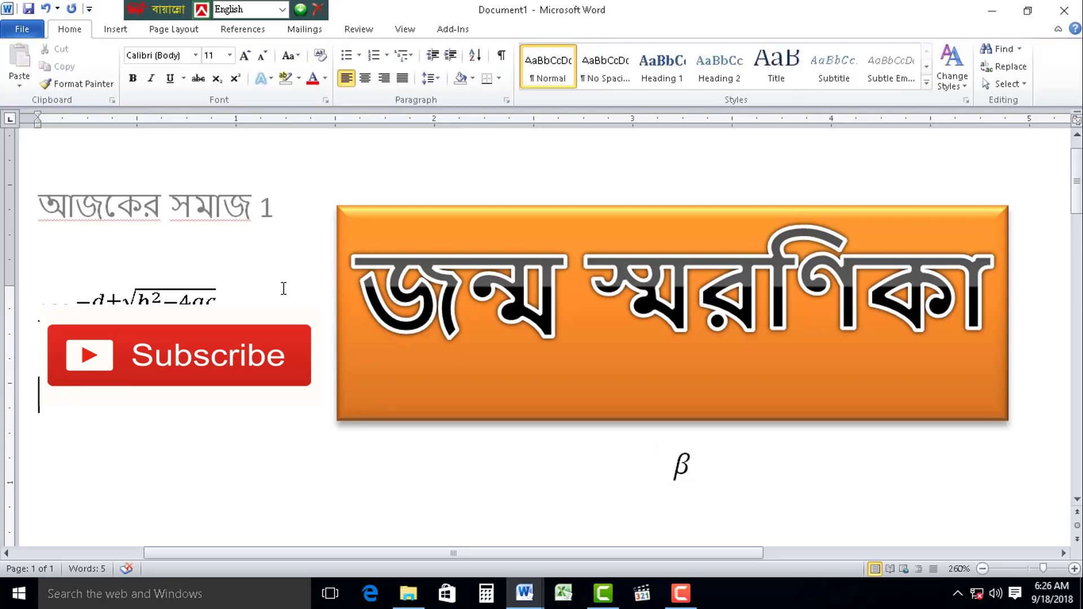
{"action": "left_click", "coordinate": [115, 29]}
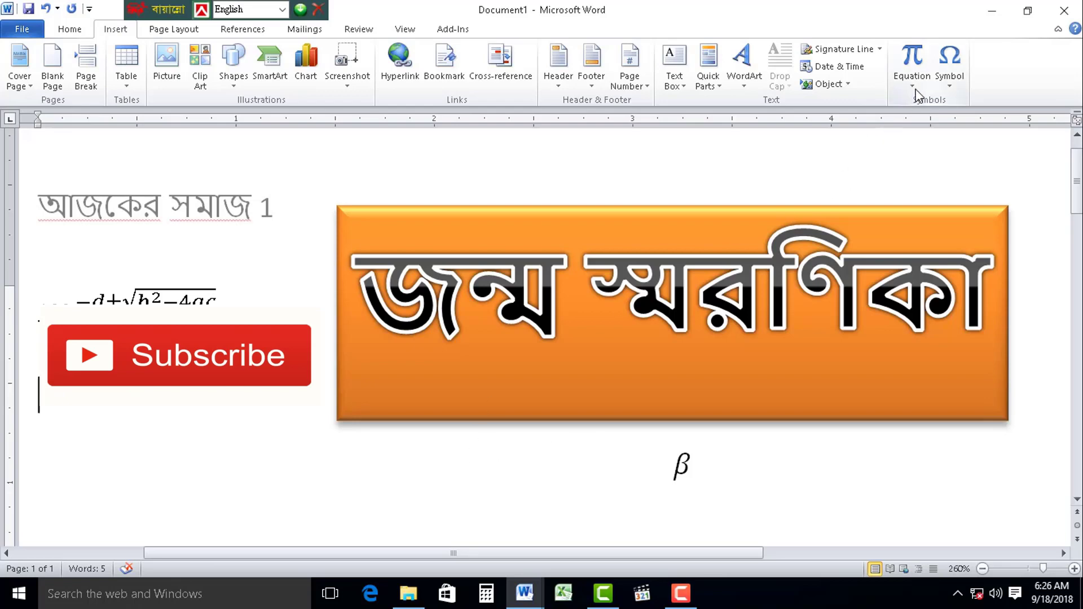
Step: Insert a ∑ summation sign from the common symbols list on the line below the equation
{"action": "left_click", "coordinate": [938, 58]}
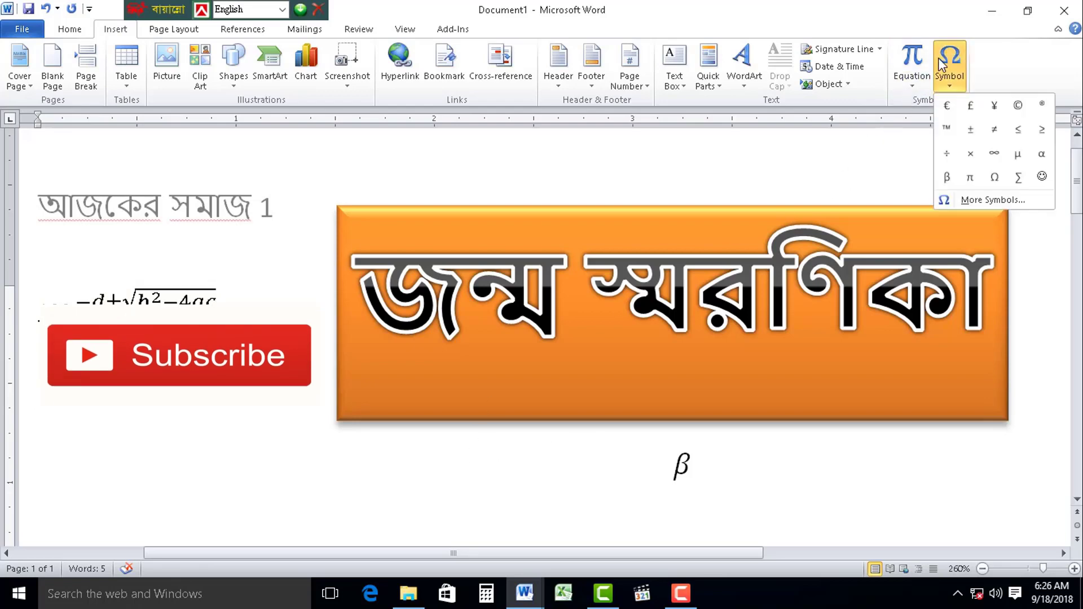
{"action": "scroll", "coordinate": [627, 182], "scroll_direction": "up", "scroll_amount": 1}
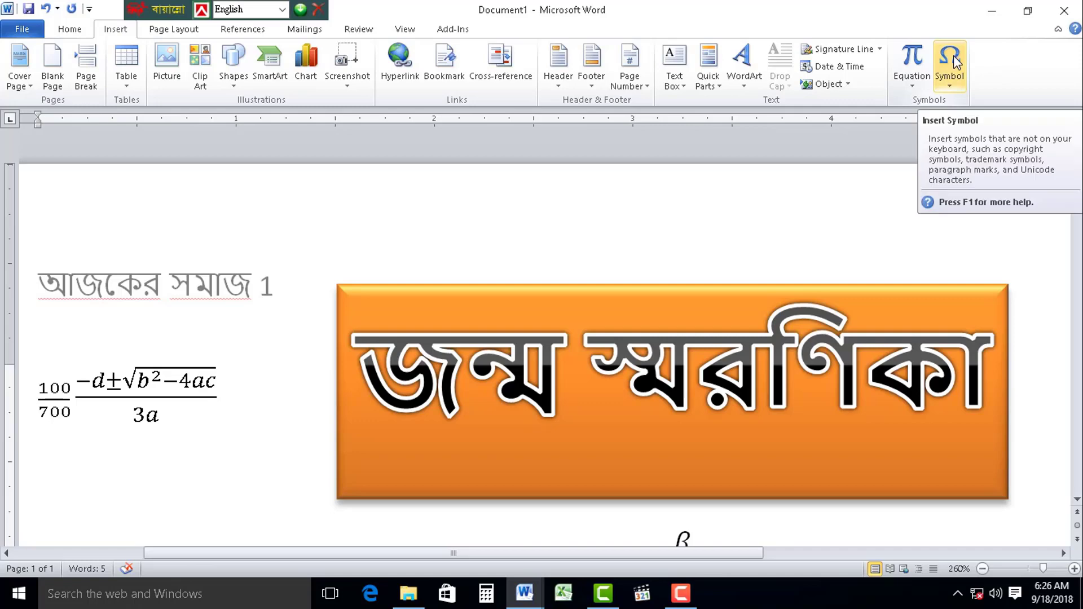
{"action": "left_click", "coordinate": [118, 14]}
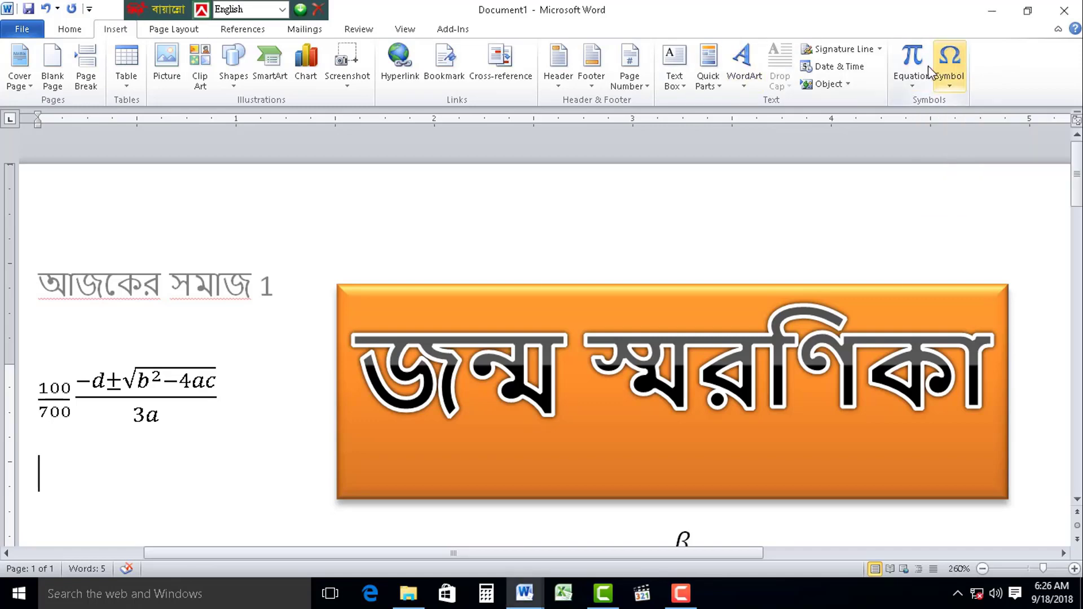
{"action": "left_click", "coordinate": [945, 61]}
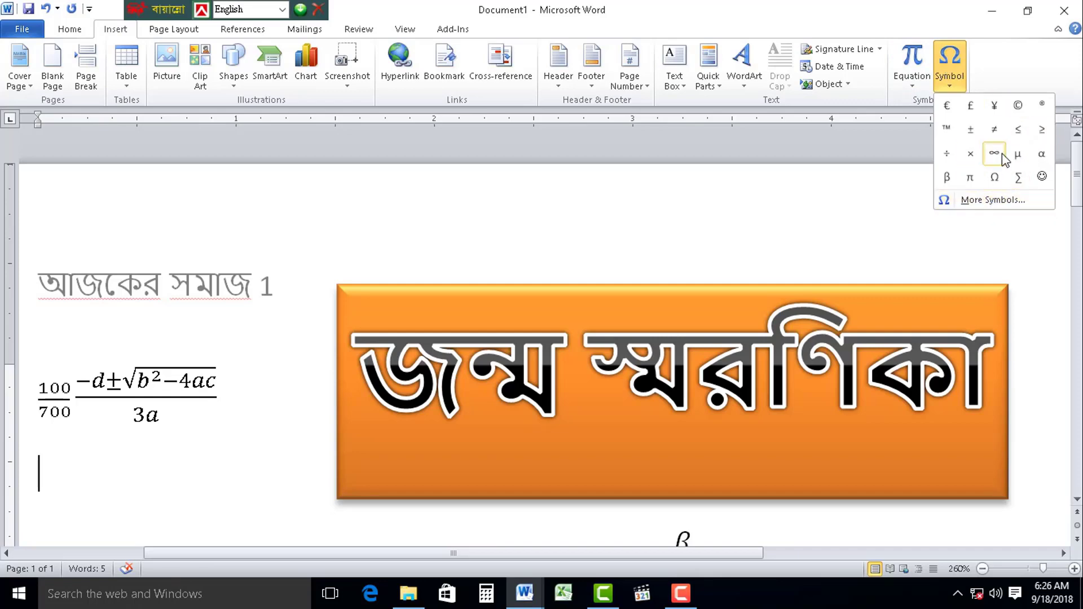
{"action": "left_click", "coordinate": [1015, 179]}
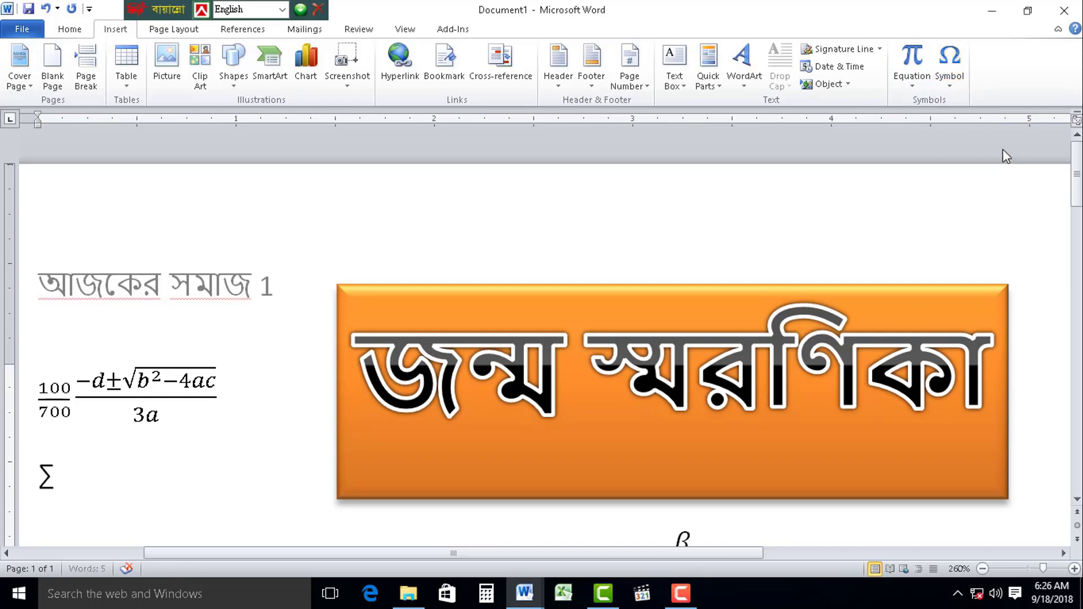
{"action": "left_click", "coordinate": [950, 63]}
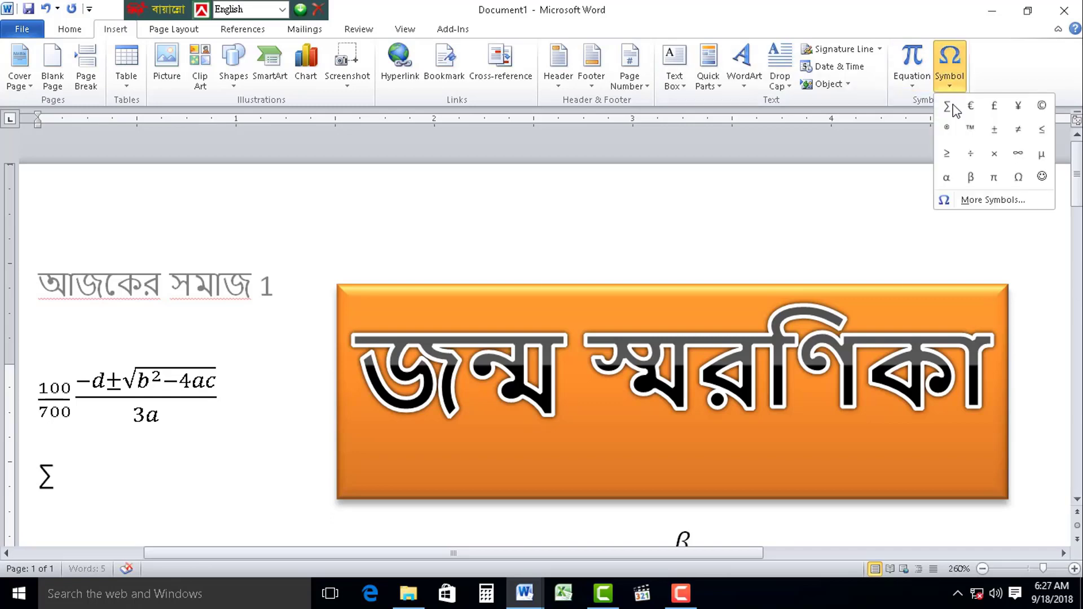
Step: In More Symbols, preview the Algerian, Bodoni MT Poster Compressed and Cooper Black fonts
{"action": "left_click", "coordinate": [988, 201]}
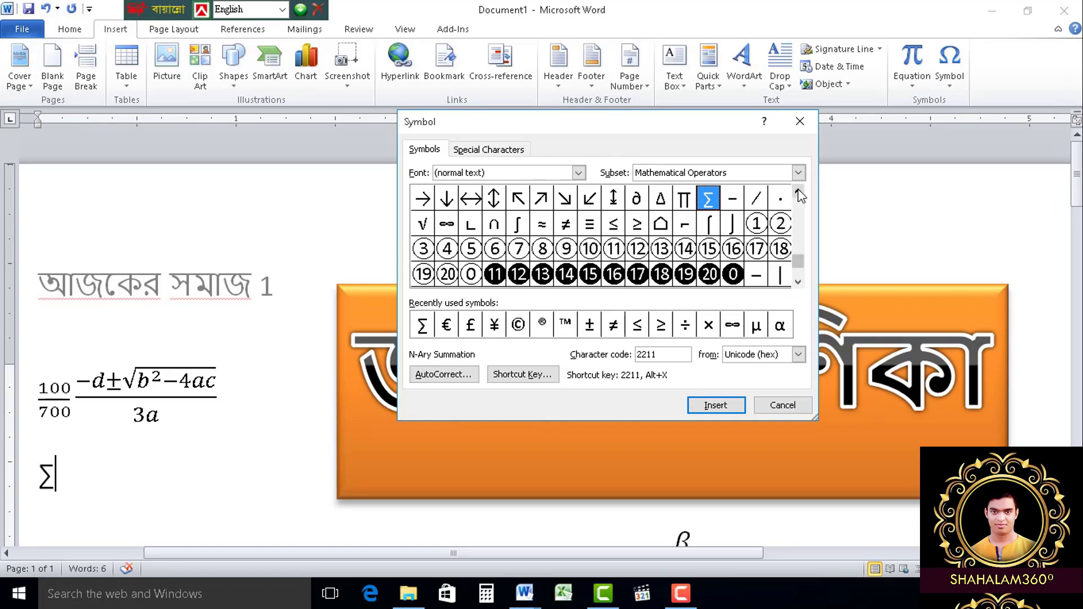
{"action": "scroll", "coordinate": [800, 213], "scroll_direction": "up", "scroll_amount": 5}
{"action": "scroll", "coordinate": [798, 218], "scroll_direction": "up", "scroll_amount": 5}
{"action": "scroll", "coordinate": [778, 226], "scroll_direction": "up", "scroll_amount": 5}
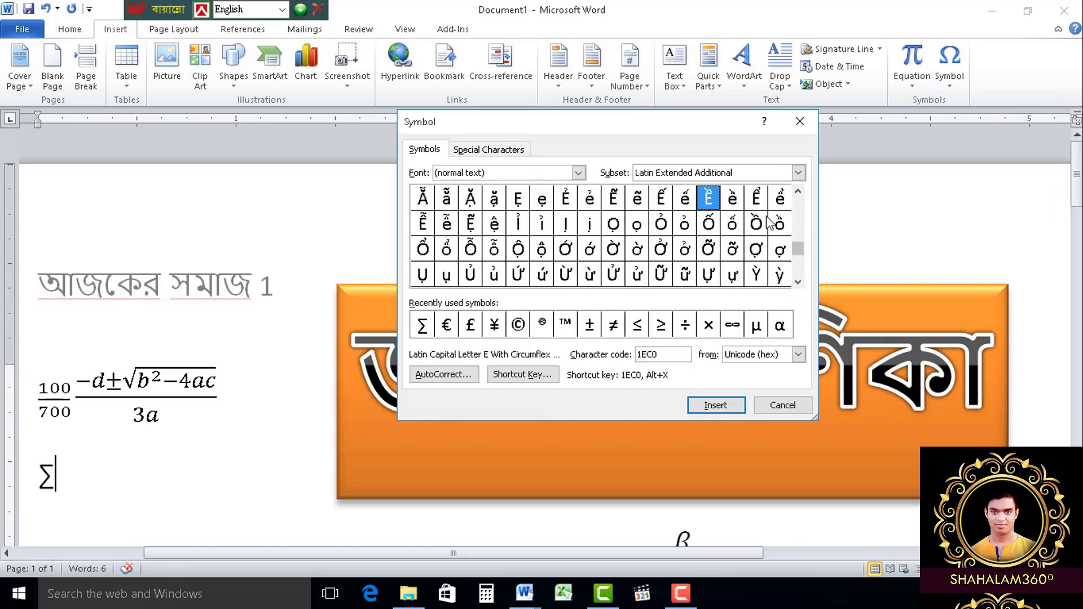
{"action": "left_click", "coordinate": [578, 173]}
{"action": "left_click", "coordinate": [528, 215]}
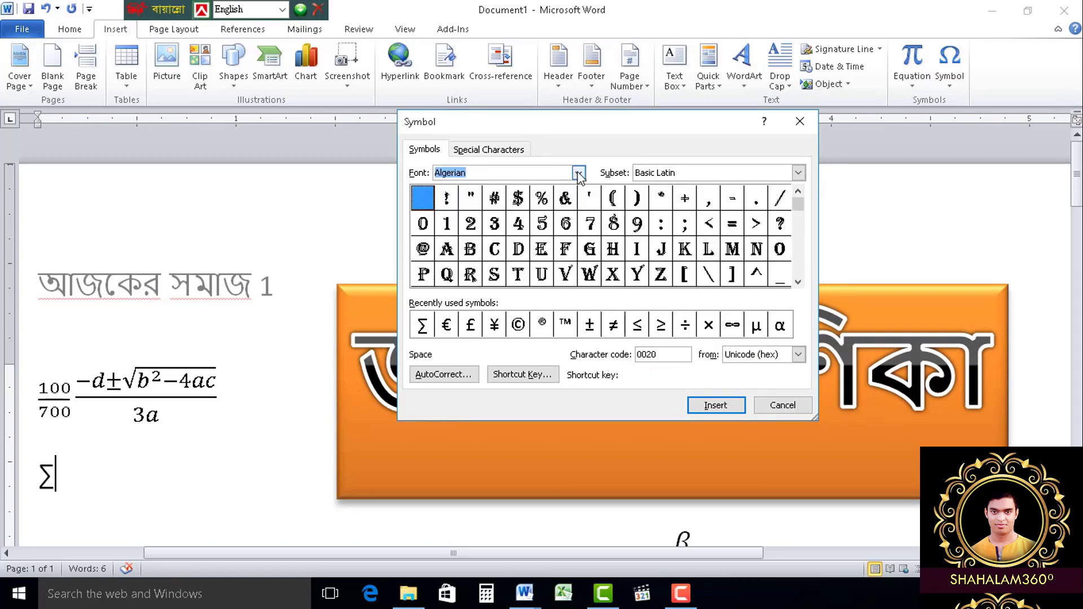
{"action": "left_click", "coordinate": [578, 172]}
{"action": "scroll", "coordinate": [506, 231], "scroll_direction": "down", "scroll_amount": 3}
{"action": "left_click", "coordinate": [507, 228]}
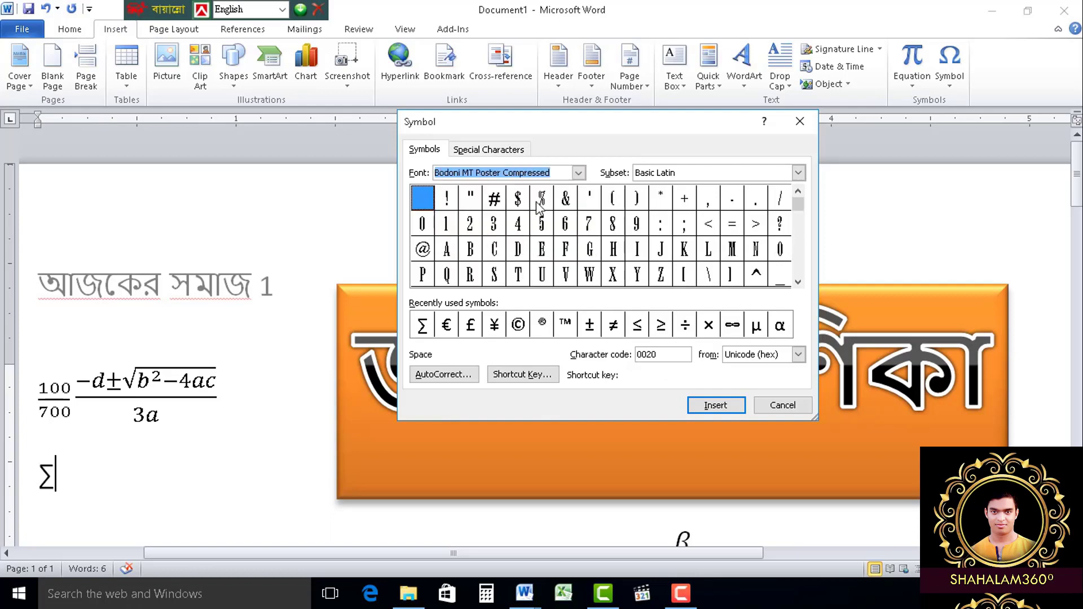
{"action": "left_click", "coordinate": [573, 177]}
{"action": "scroll", "coordinate": [502, 225], "scroll_direction": "down", "scroll_amount": 5}
{"action": "left_click", "coordinate": [493, 219]}
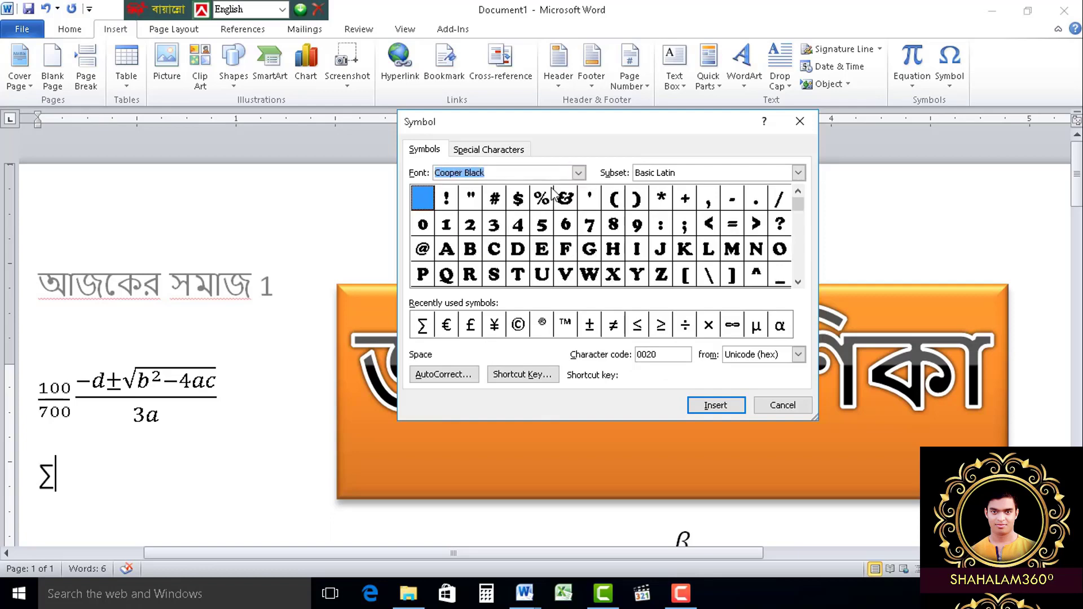
Step: Switch the symbol font to Segoe MDL2 Assets
{"action": "left_click", "coordinate": [578, 172]}
{"action": "scroll", "coordinate": [516, 215], "scroll_direction": "down", "scroll_amount": 2}
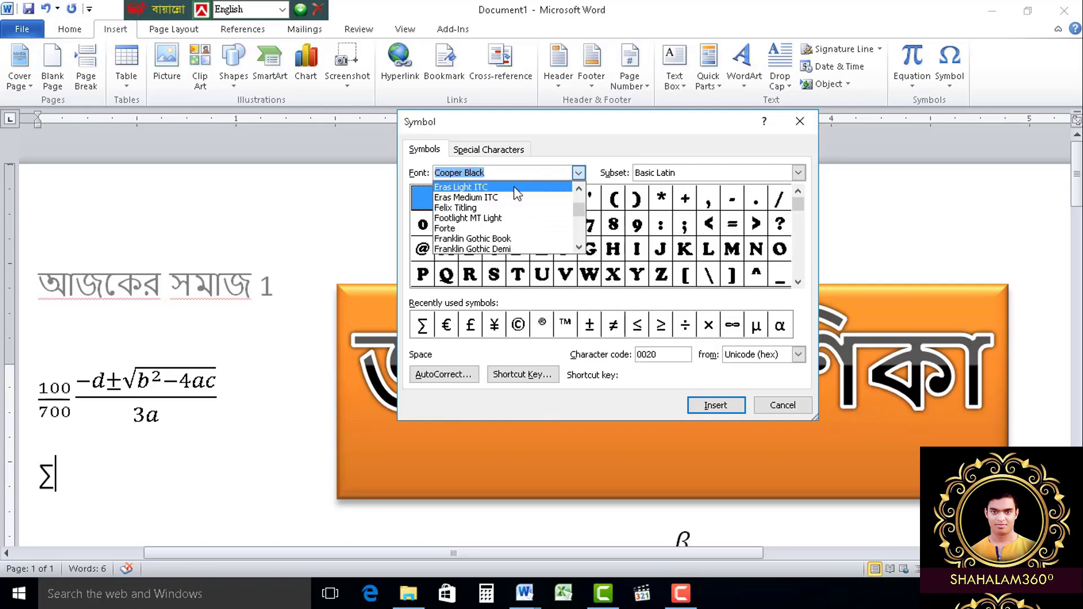
{"action": "scroll", "coordinate": [516, 215], "scroll_direction": "down", "scroll_amount": 6}
{"action": "scroll", "coordinate": [497, 225], "scroll_direction": "down", "scroll_amount": 3}
{"action": "scroll", "coordinate": [473, 237], "scroll_direction": "down", "scroll_amount": 2}
{"action": "scroll", "coordinate": [473, 237], "scroll_direction": "down", "scroll_amount": 5}
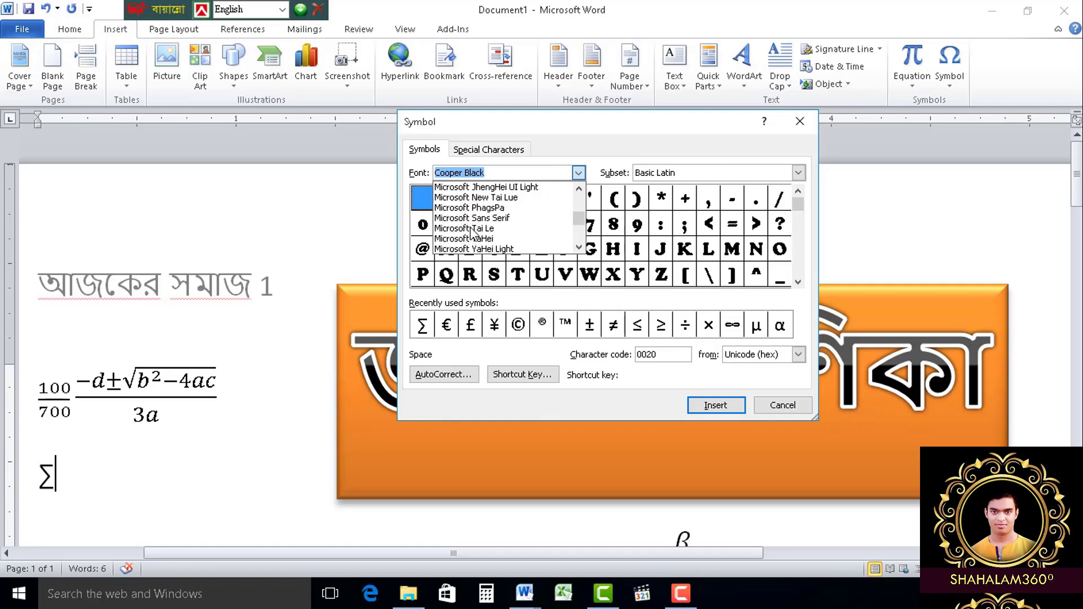
{"action": "scroll", "coordinate": [473, 231], "scroll_direction": "down", "scroll_amount": 5}
{"action": "scroll", "coordinate": [477, 228], "scroll_direction": "down", "scroll_amount": 5}
{"action": "left_click", "coordinate": [481, 226]}
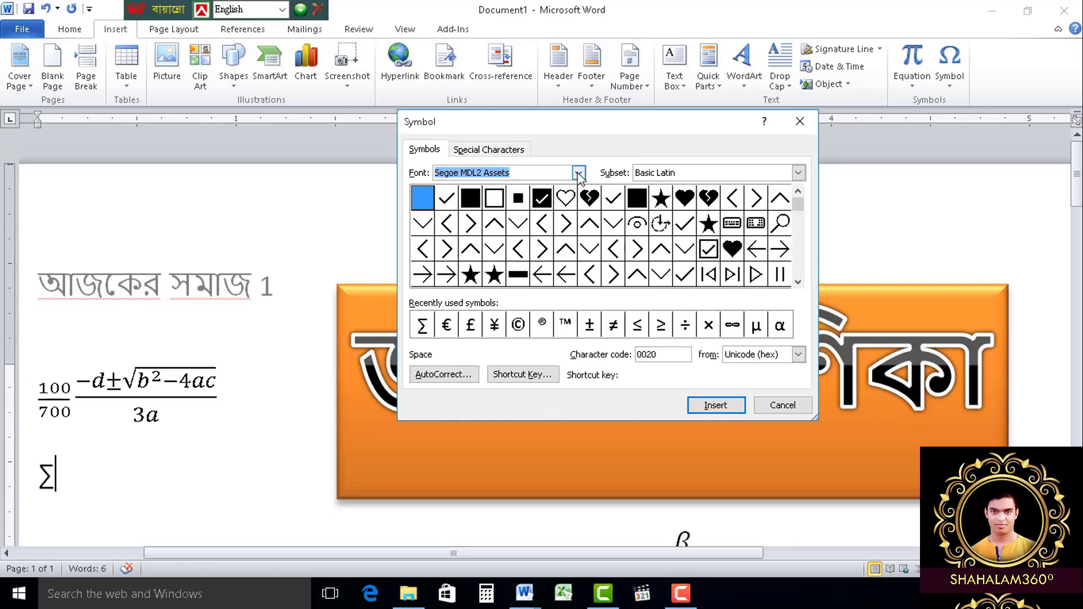
Step: Insert a filled checkmark and then a keyboard symbol after the ∑
{"action": "left_click", "coordinate": [541, 199]}
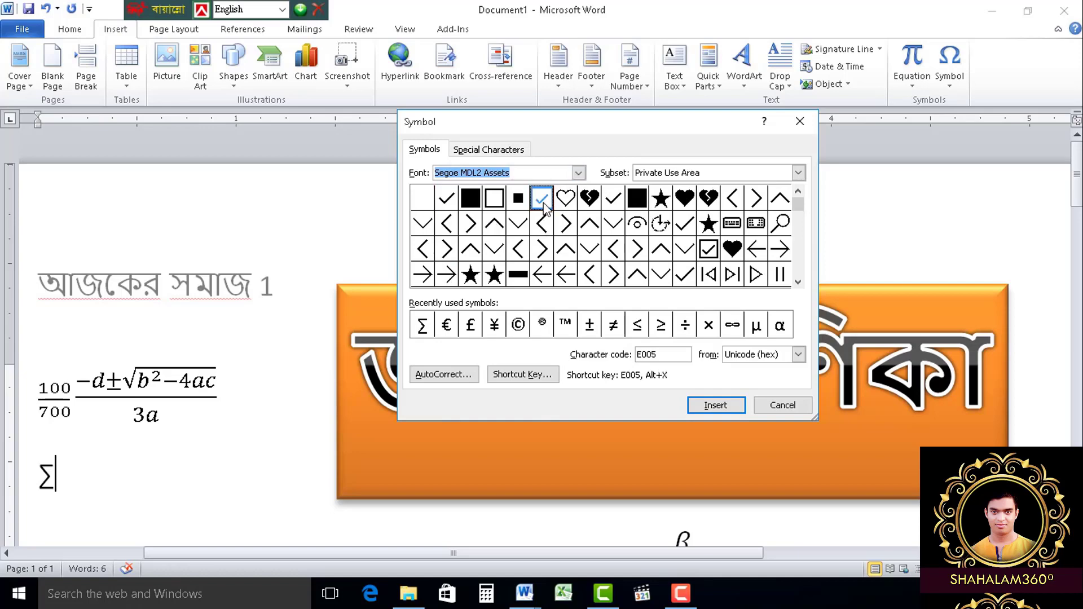
{"action": "left_click", "coordinate": [706, 407]}
{"action": "left_click", "coordinate": [682, 229]}
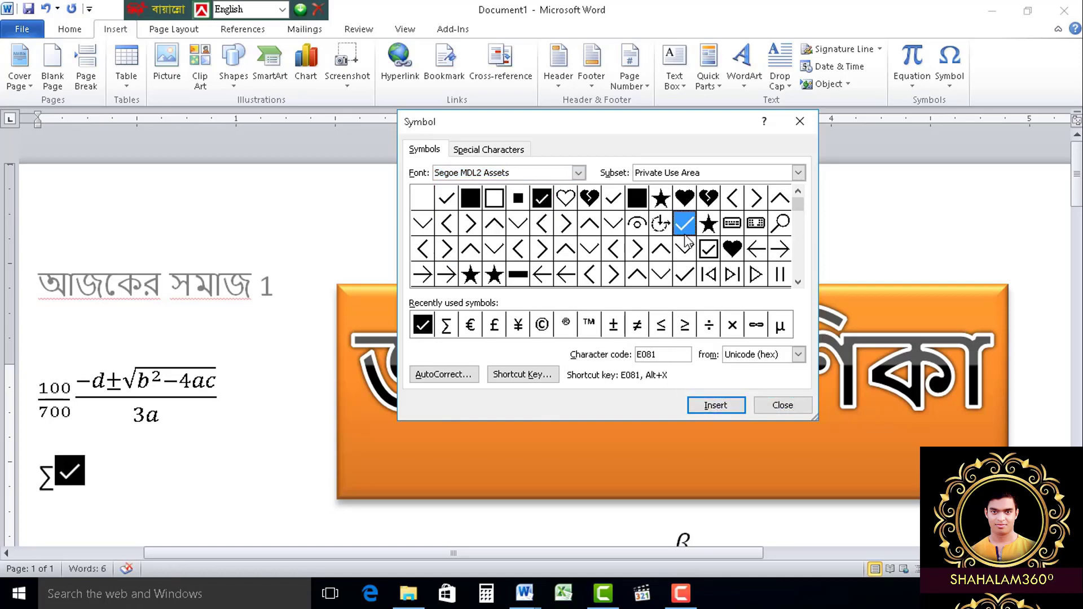
{"action": "left_click", "coordinate": [756, 223]}
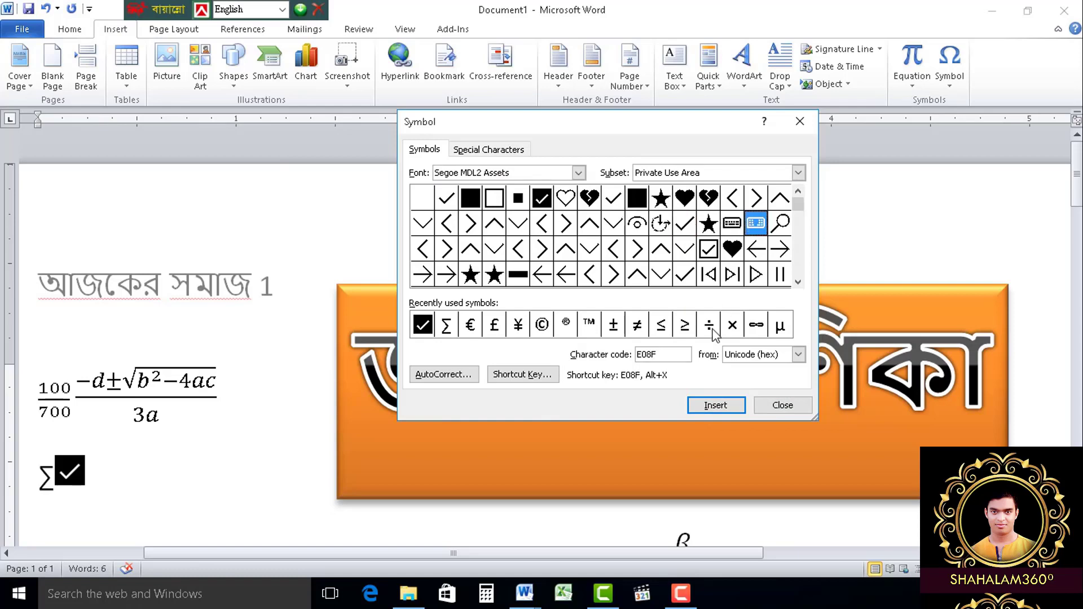
{"action": "left_click", "coordinate": [714, 406]}
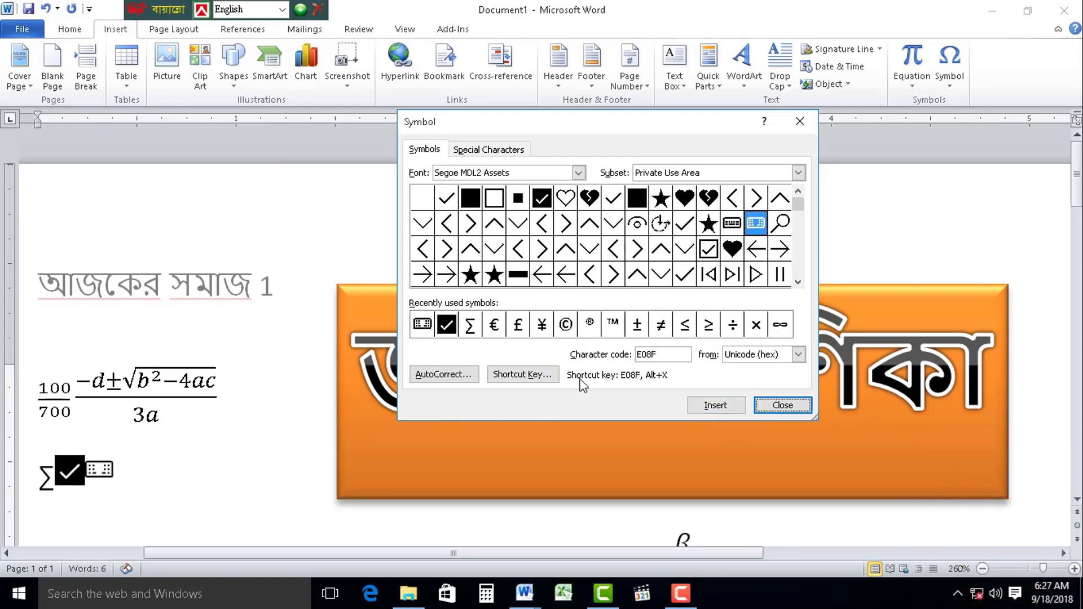
{"action": "left_click", "coordinate": [783, 406]}
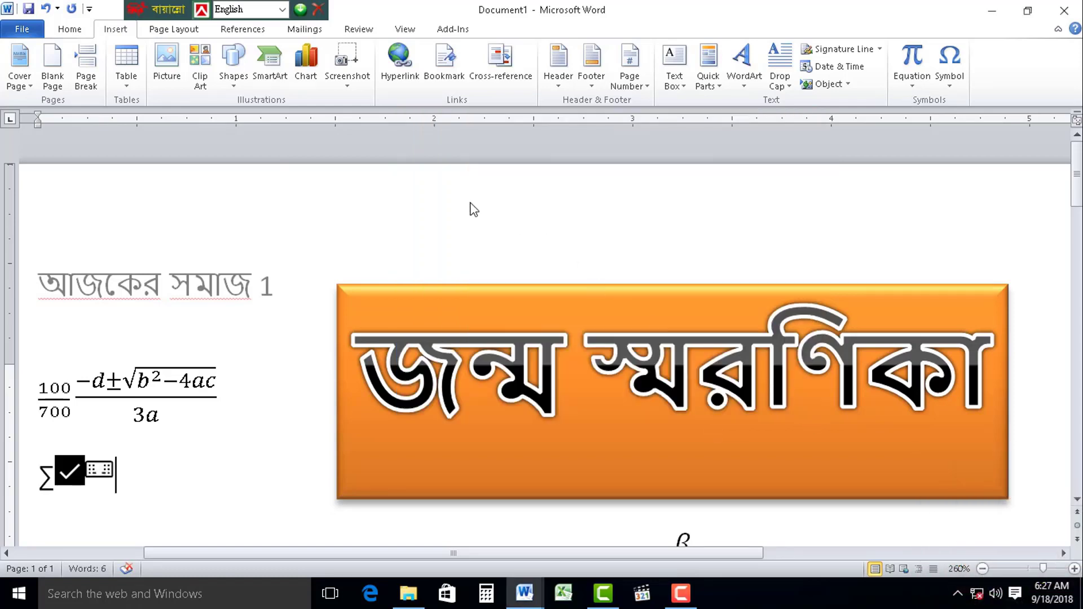